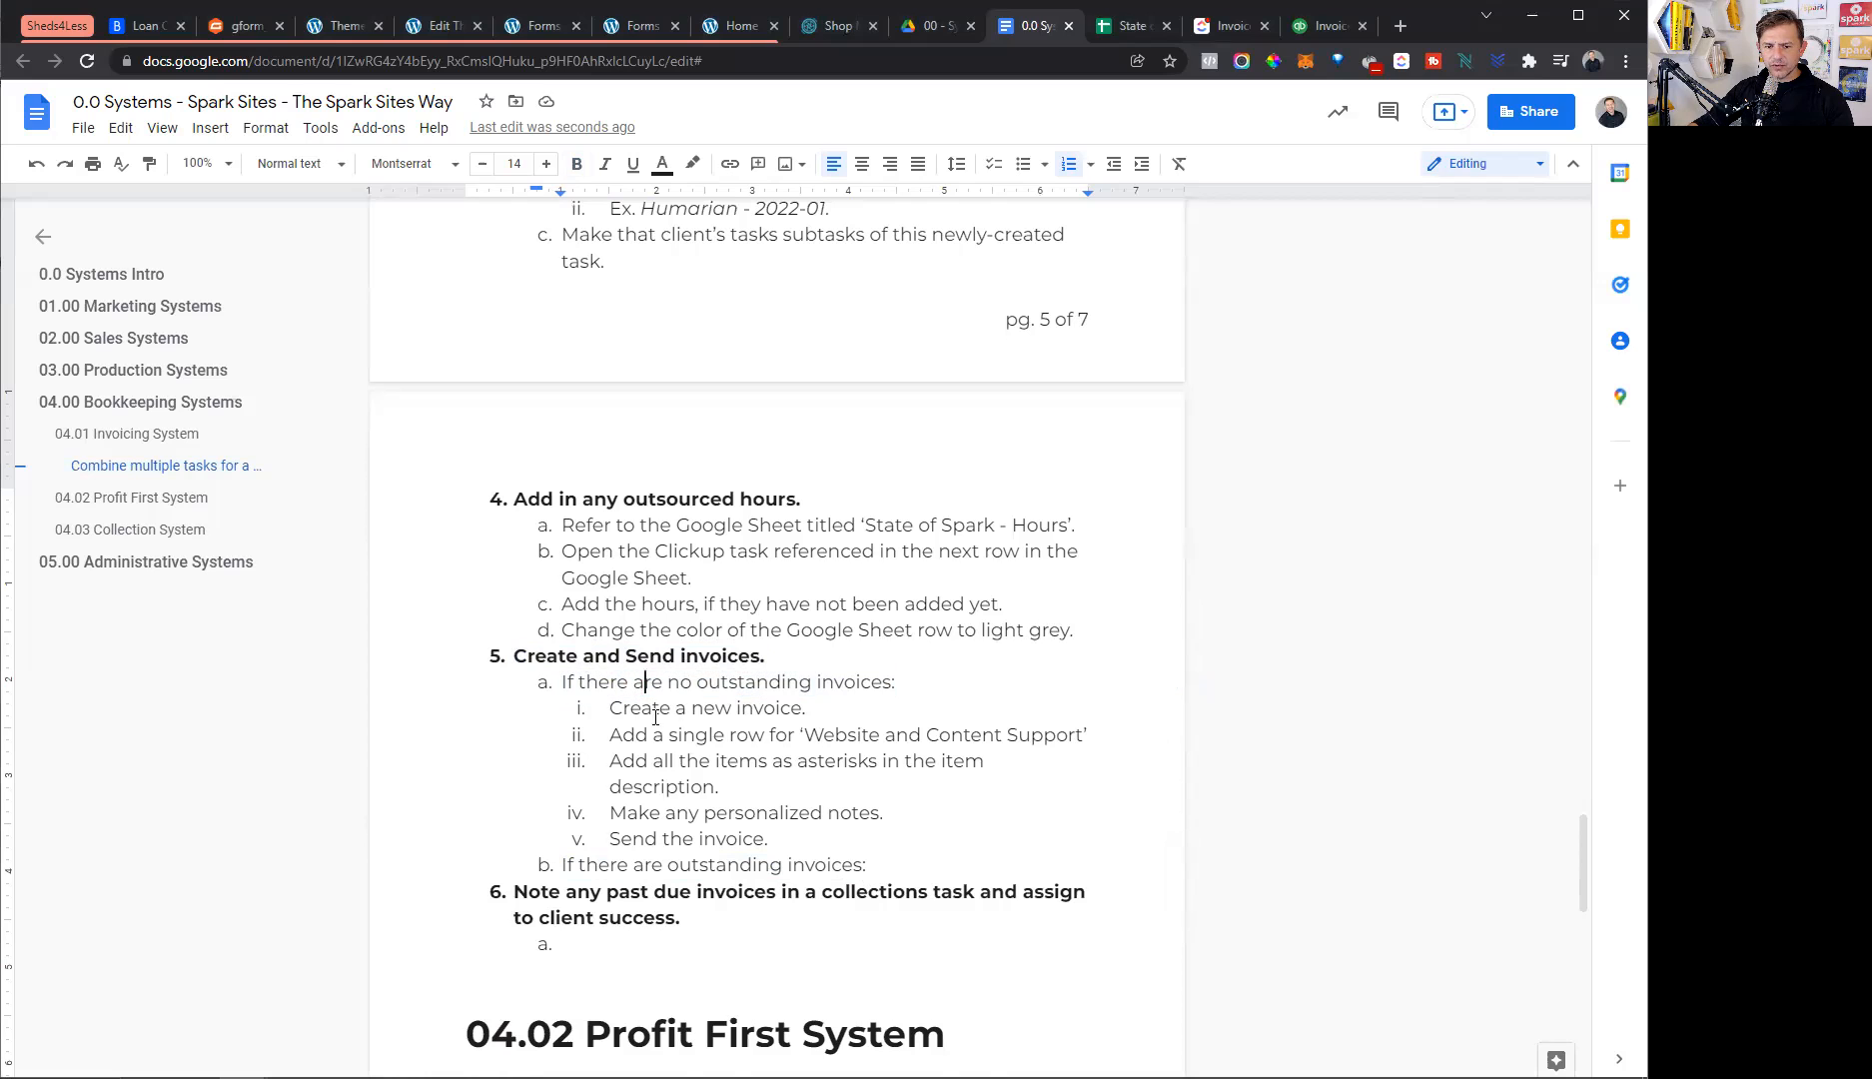
- Highlight the "Create a new invoice" instruction in the procedure document and start a new invoice in QuickBooks
{"action": "left_click_drag", "start_coordinate": [817, 712], "coordinate": [607, 709]}
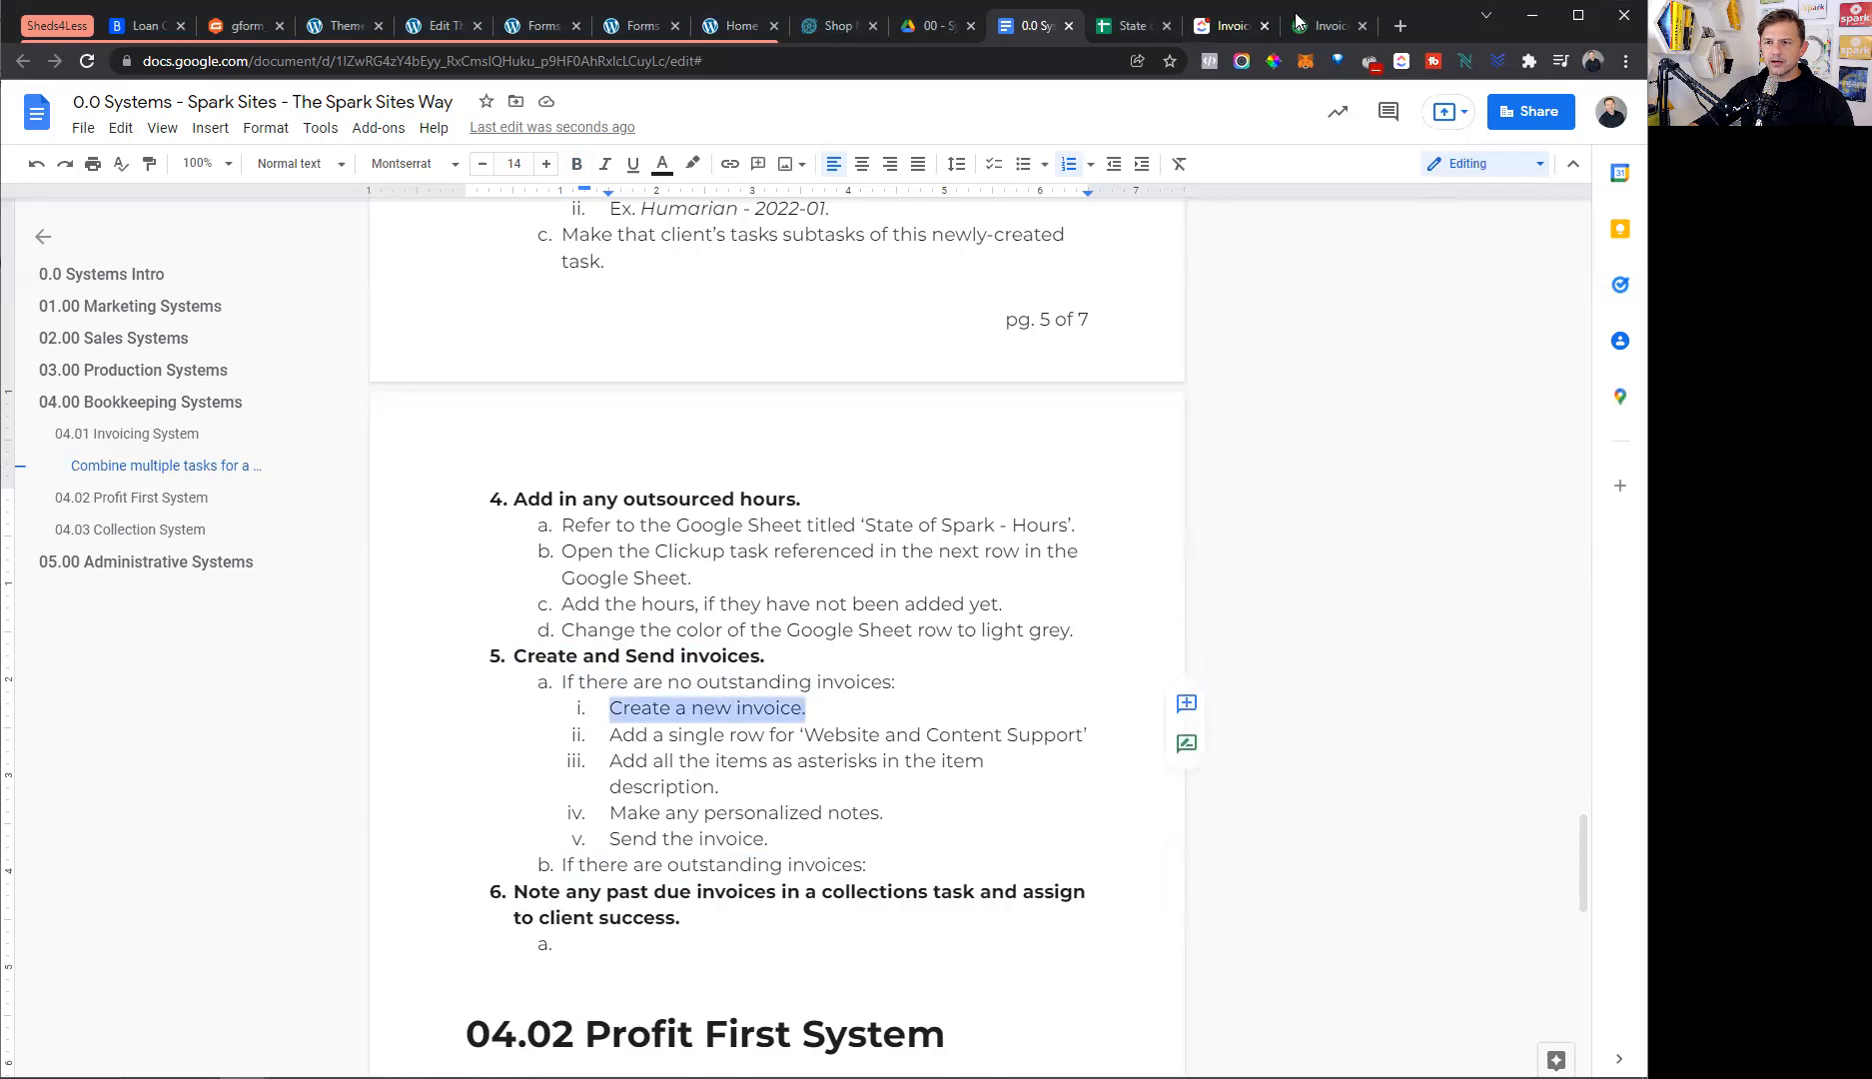
{"action": "left_click", "coordinate": [1322, 28]}
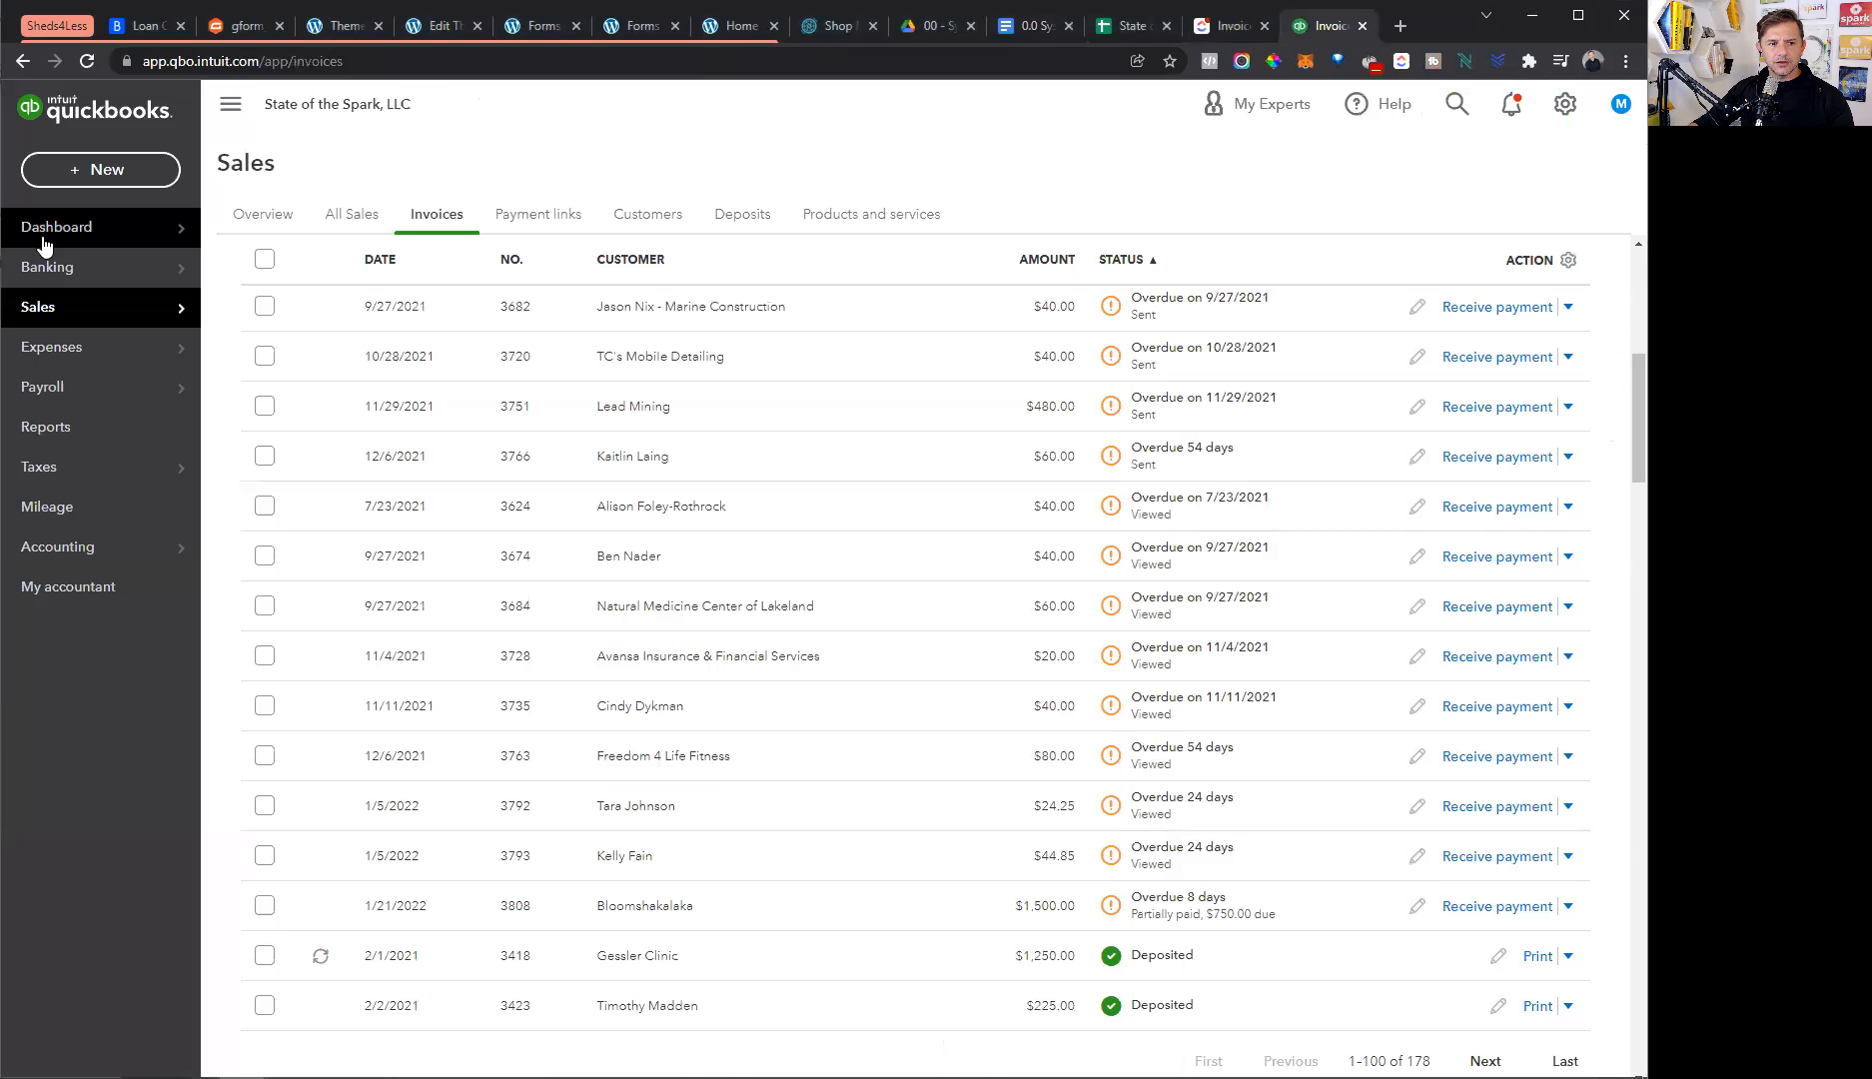
{"action": "mouse_move", "coordinate": [196, 325]}
{"action": "left_click", "coordinate": [243, 389]}
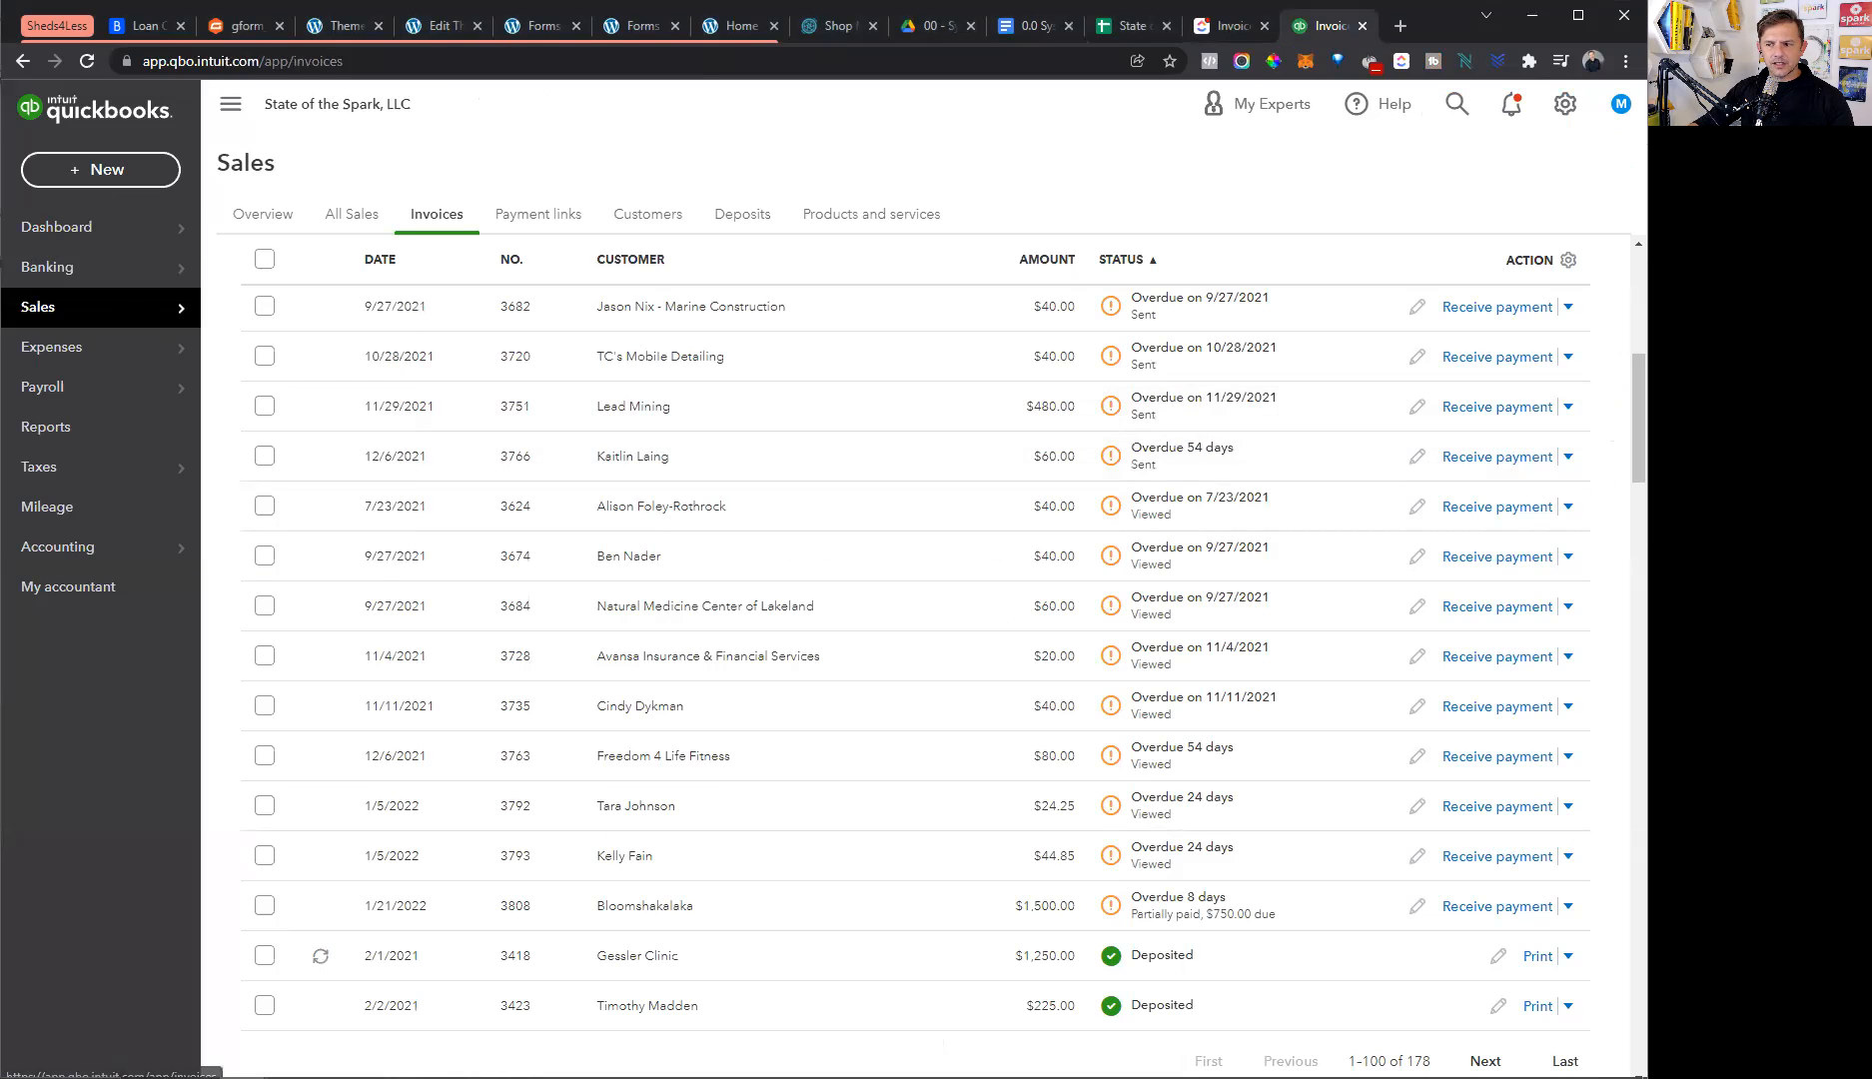
{"action": "left_click", "coordinate": [1483, 487]}
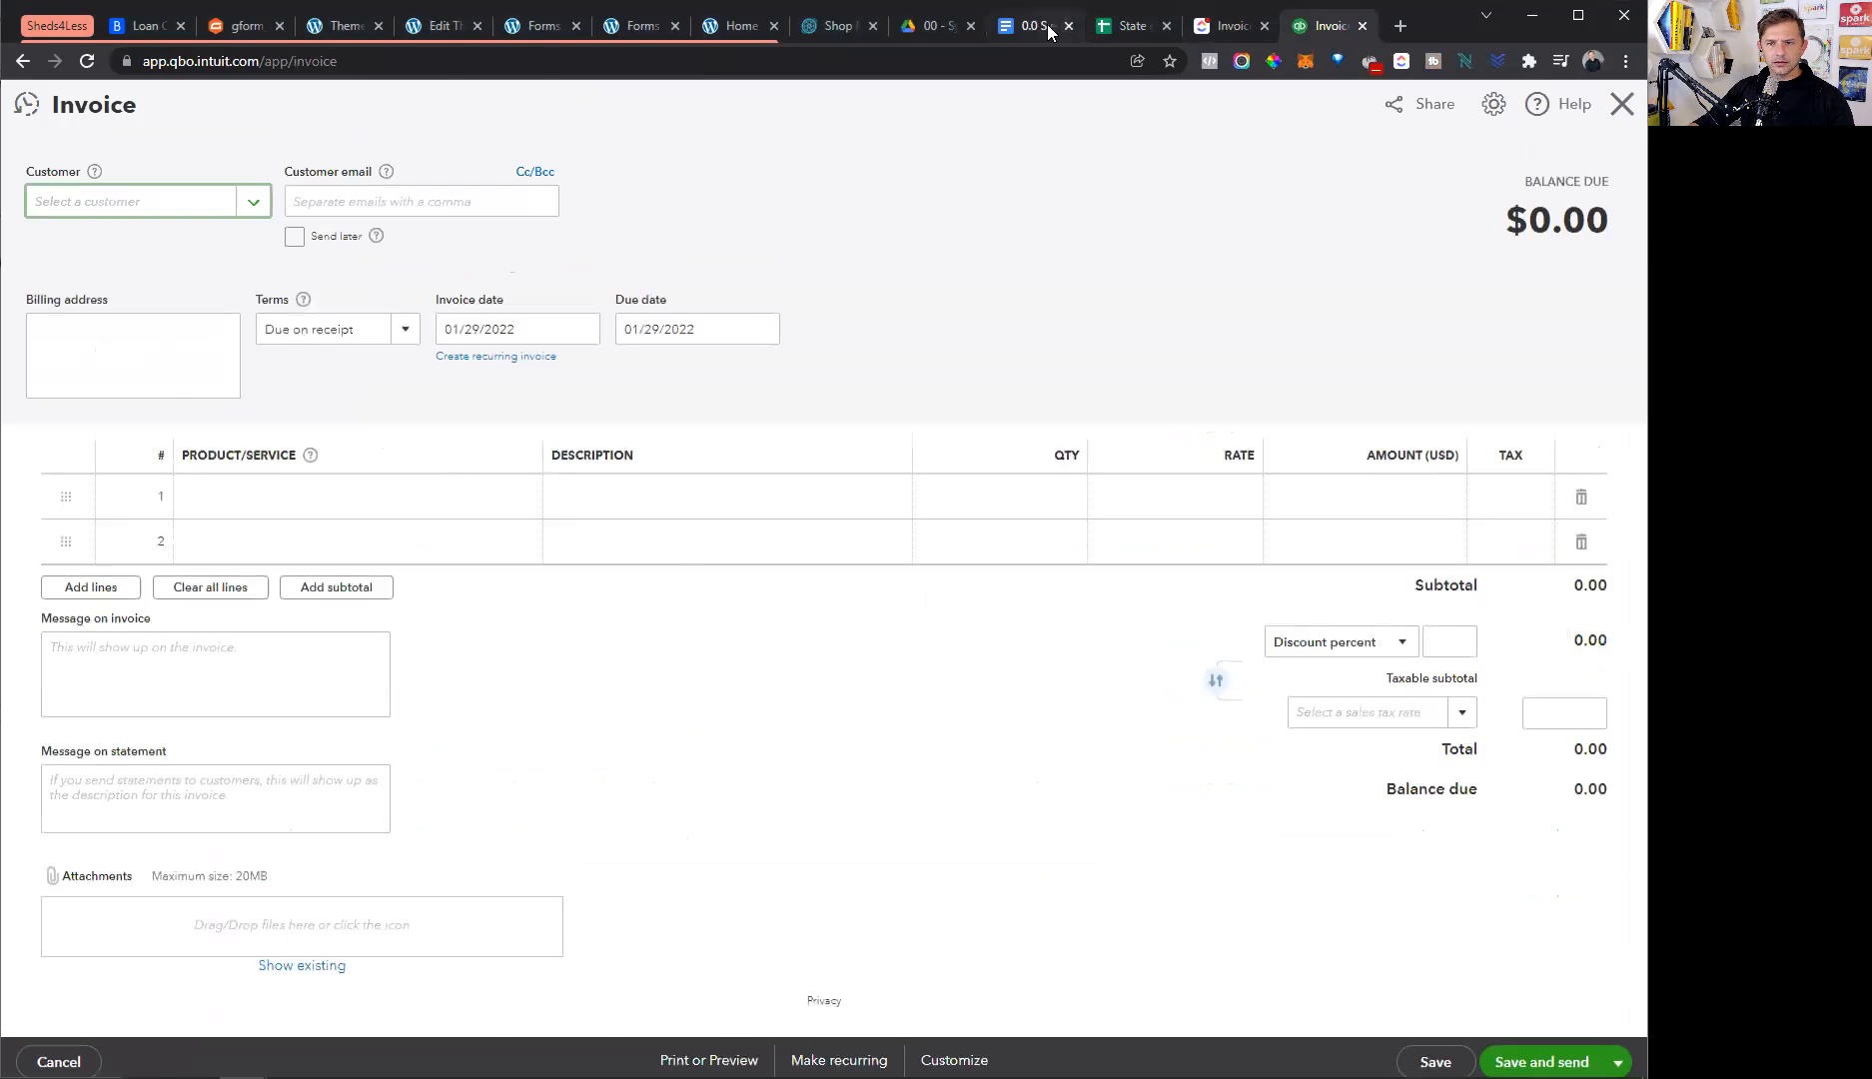
- Find the client to bill in ClickUp's Invoices list and expand the subtasks of "Bloom Shakalaka - 2022-01"
{"action": "left_click", "coordinate": [1029, 25]}
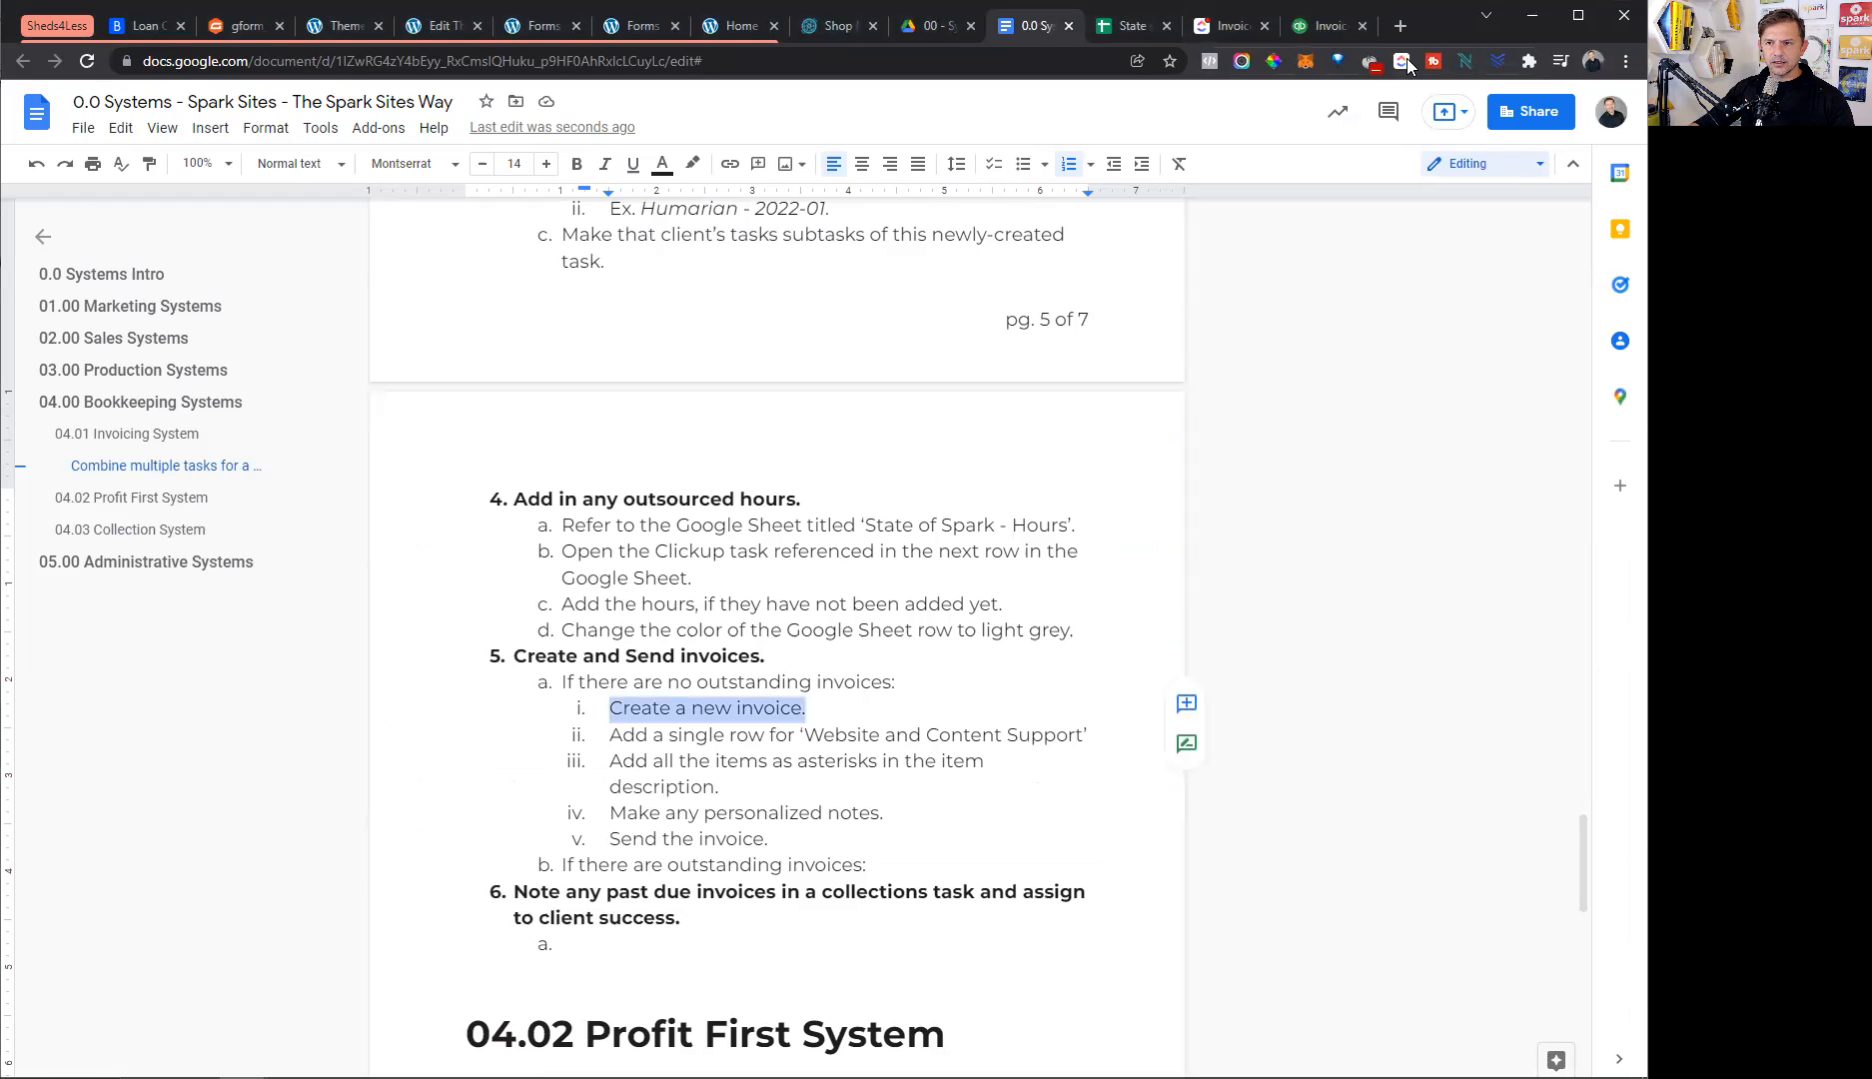
{"action": "left_click", "coordinate": [1332, 30]}
{"action": "left_click", "coordinate": [130, 194]}
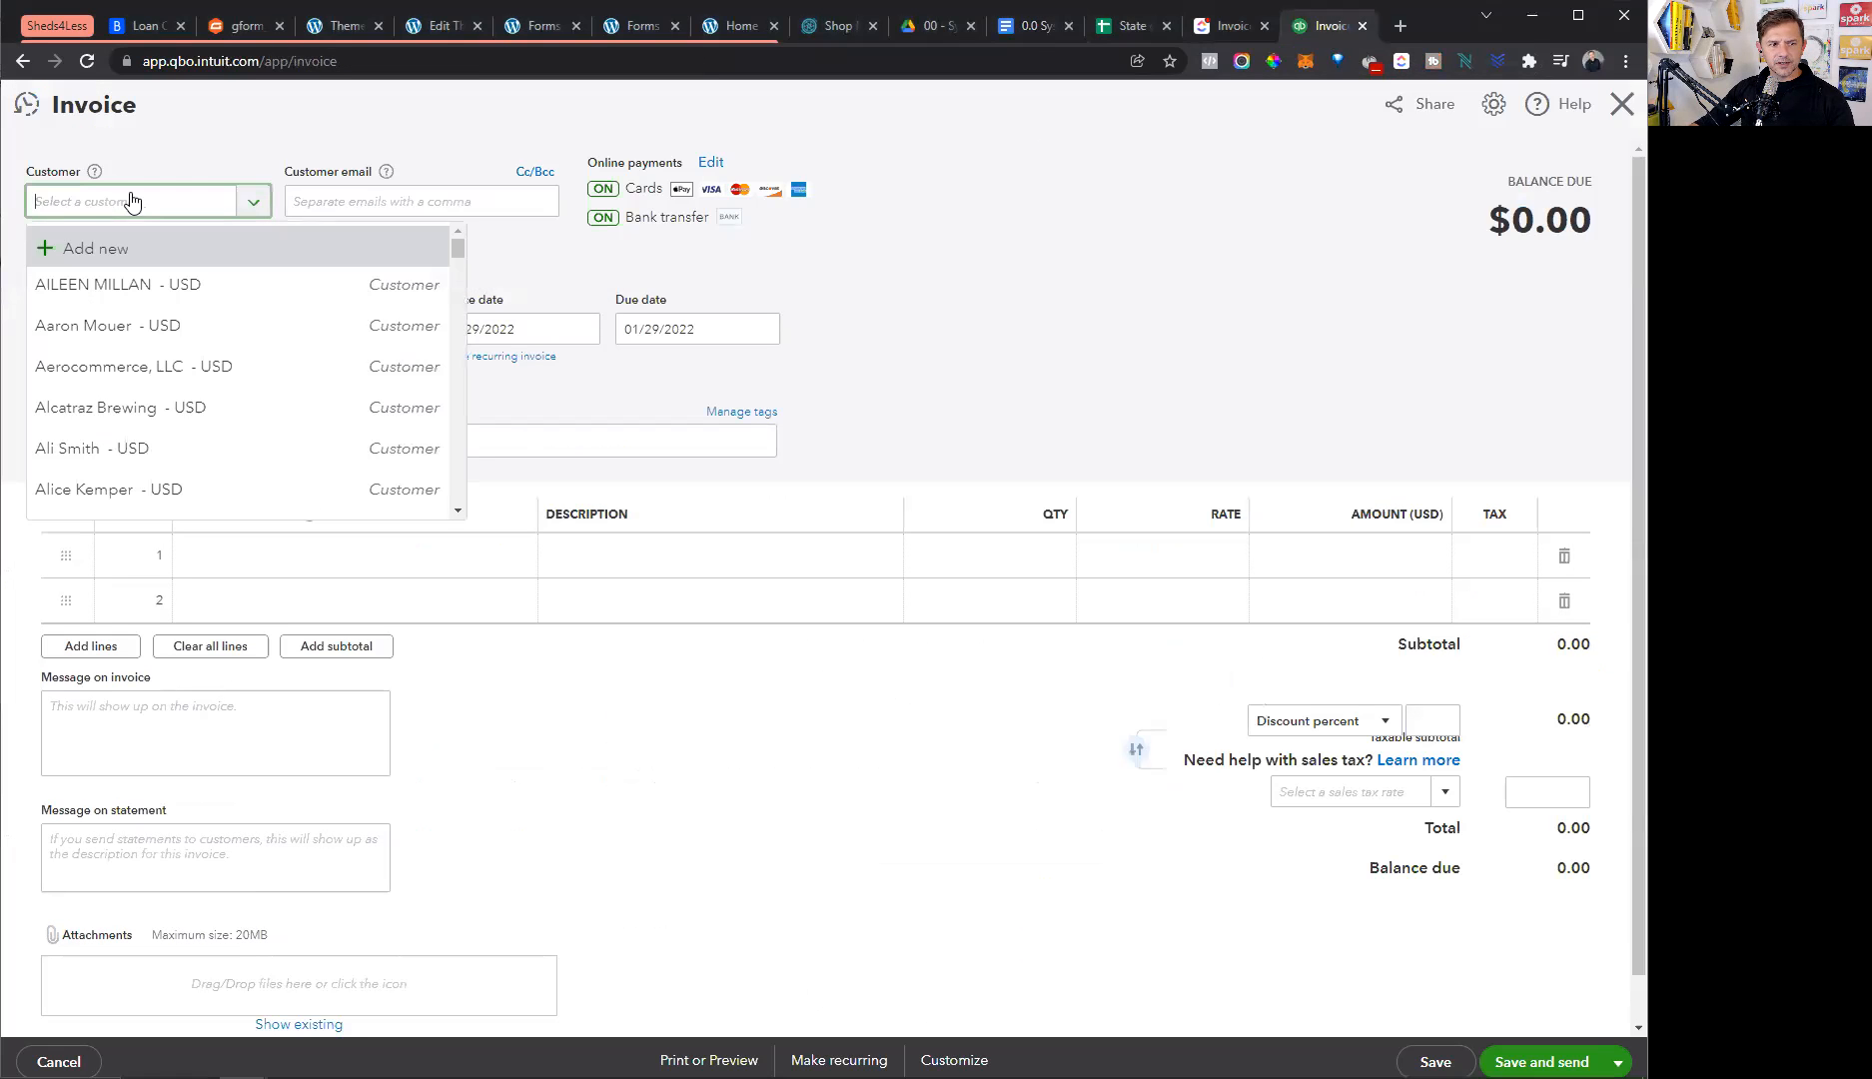
{"action": "left_click", "coordinate": [1227, 26]}
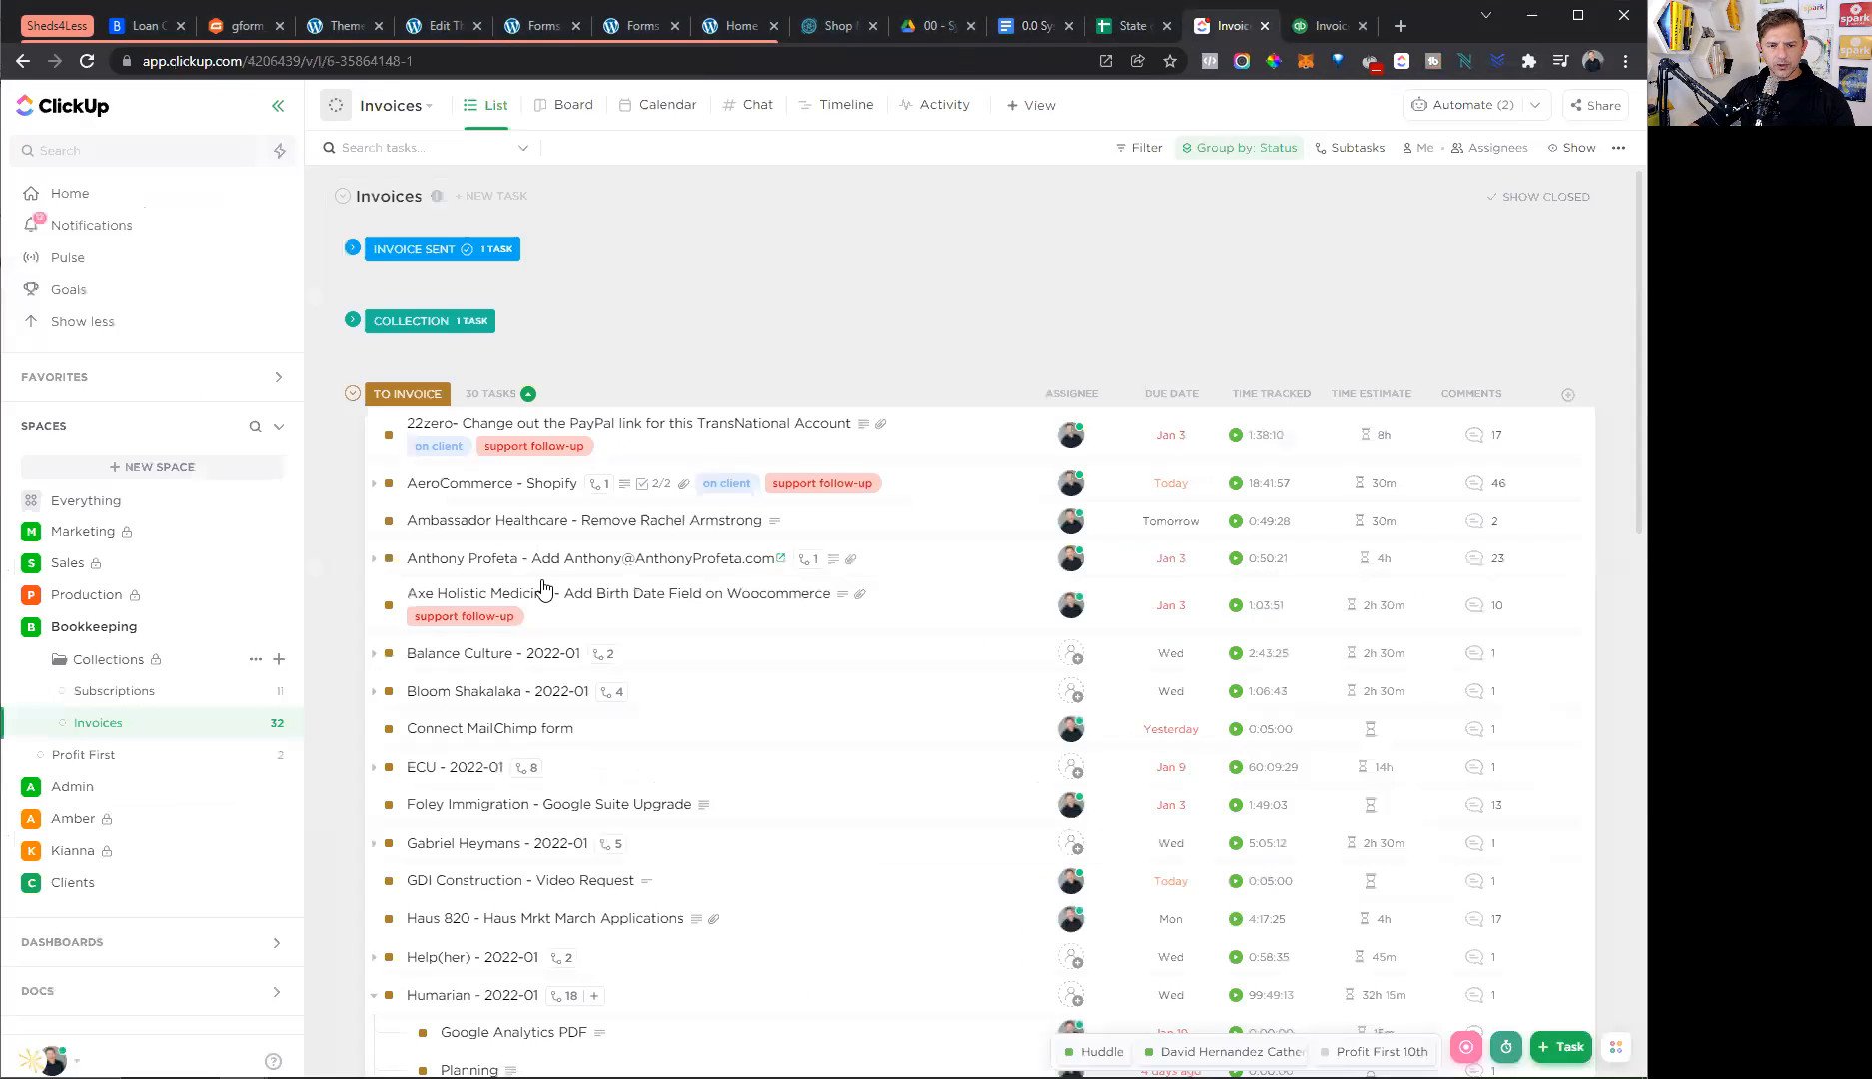
{"action": "left_click", "coordinate": [374, 691]}
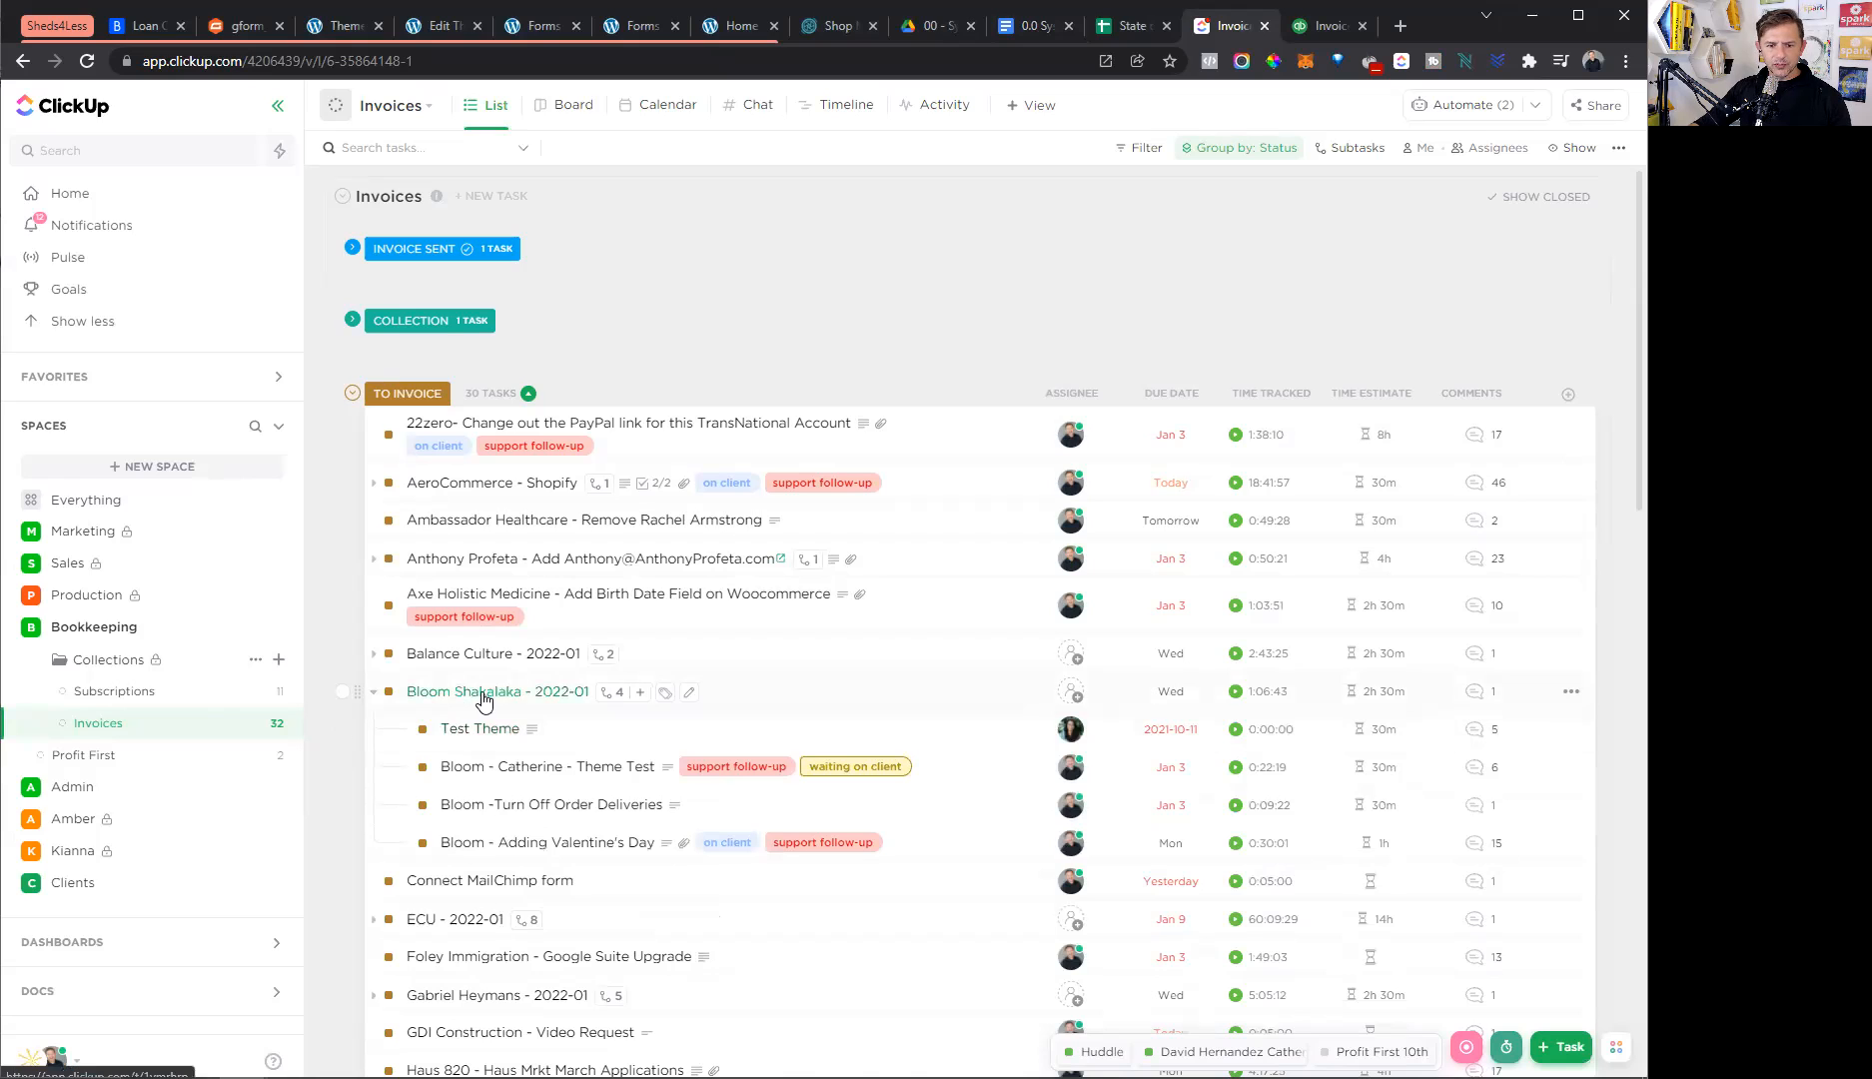
- Return to the QuickBooks invoice and set its customer to Bloomshakalaka
{"action": "left_click", "coordinate": [1335, 11]}
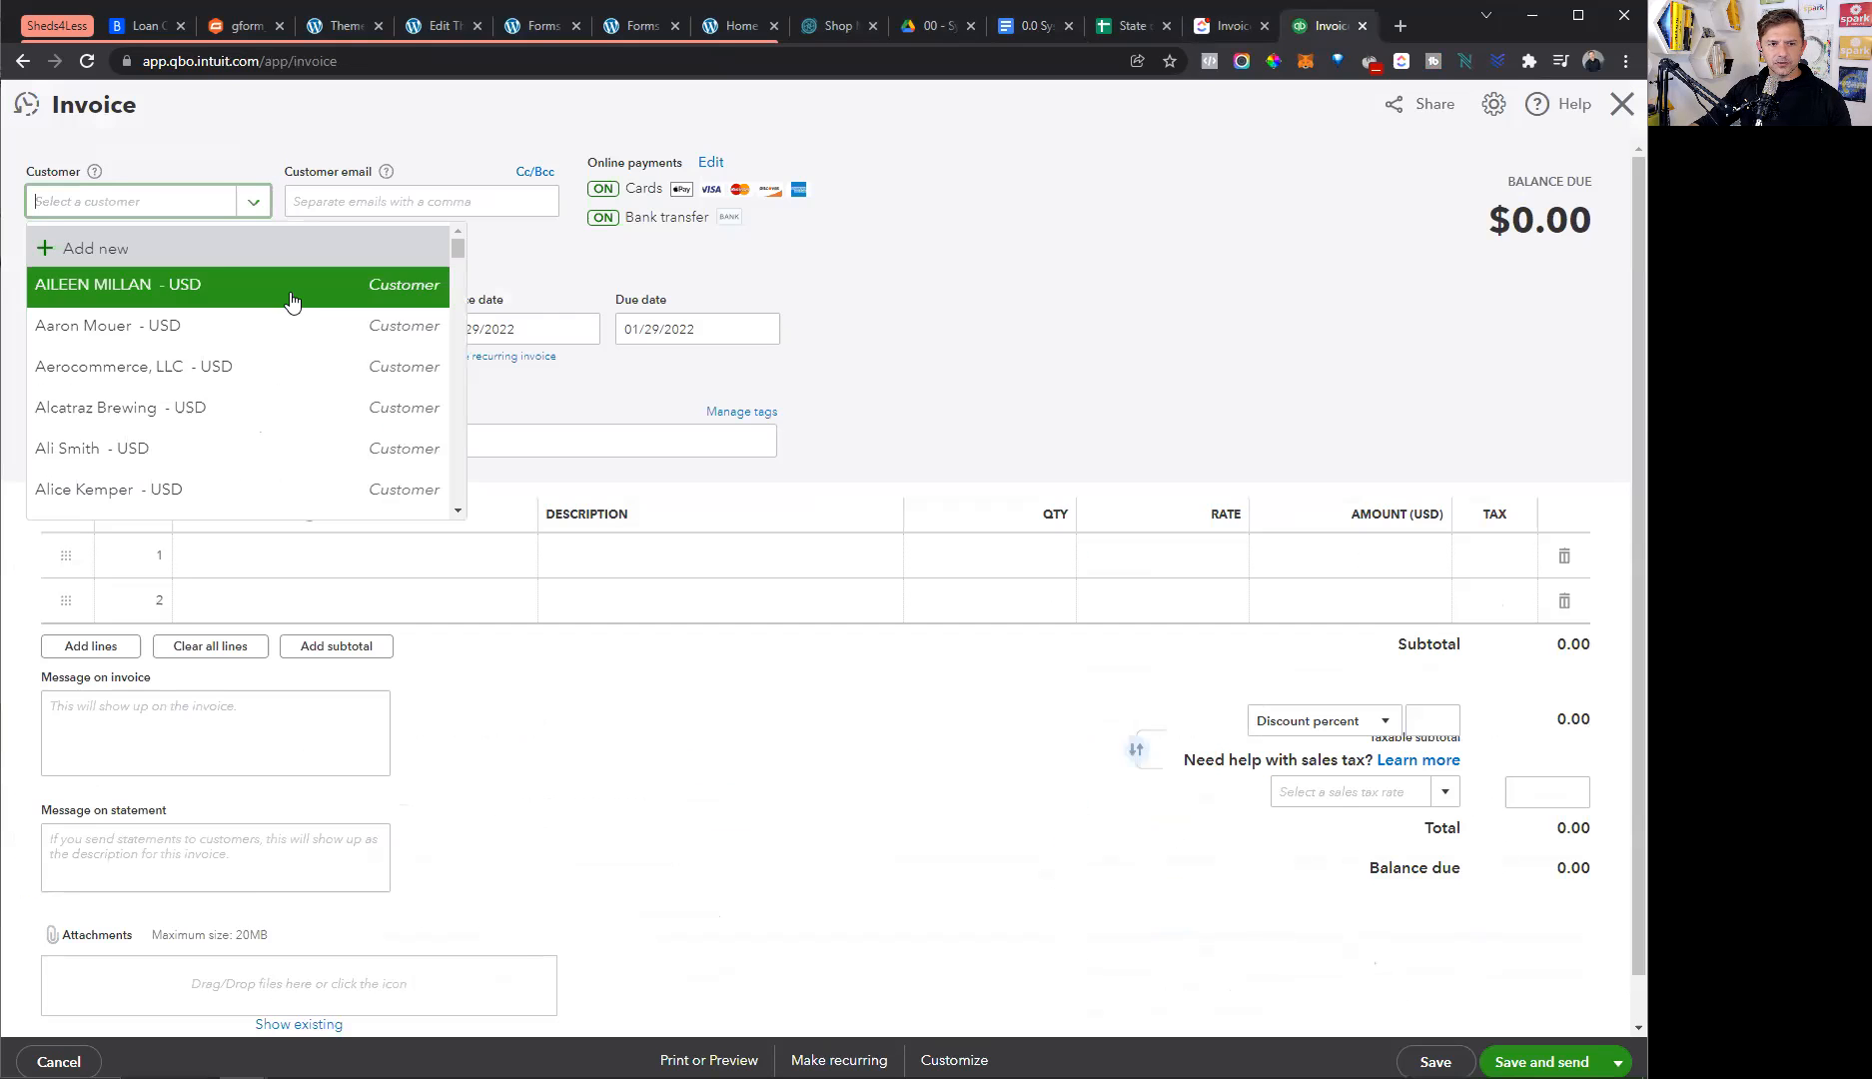
{"action": "left_click", "coordinate": [130, 206]}
{"action": "type", "text": "Bloomshakalaka"}
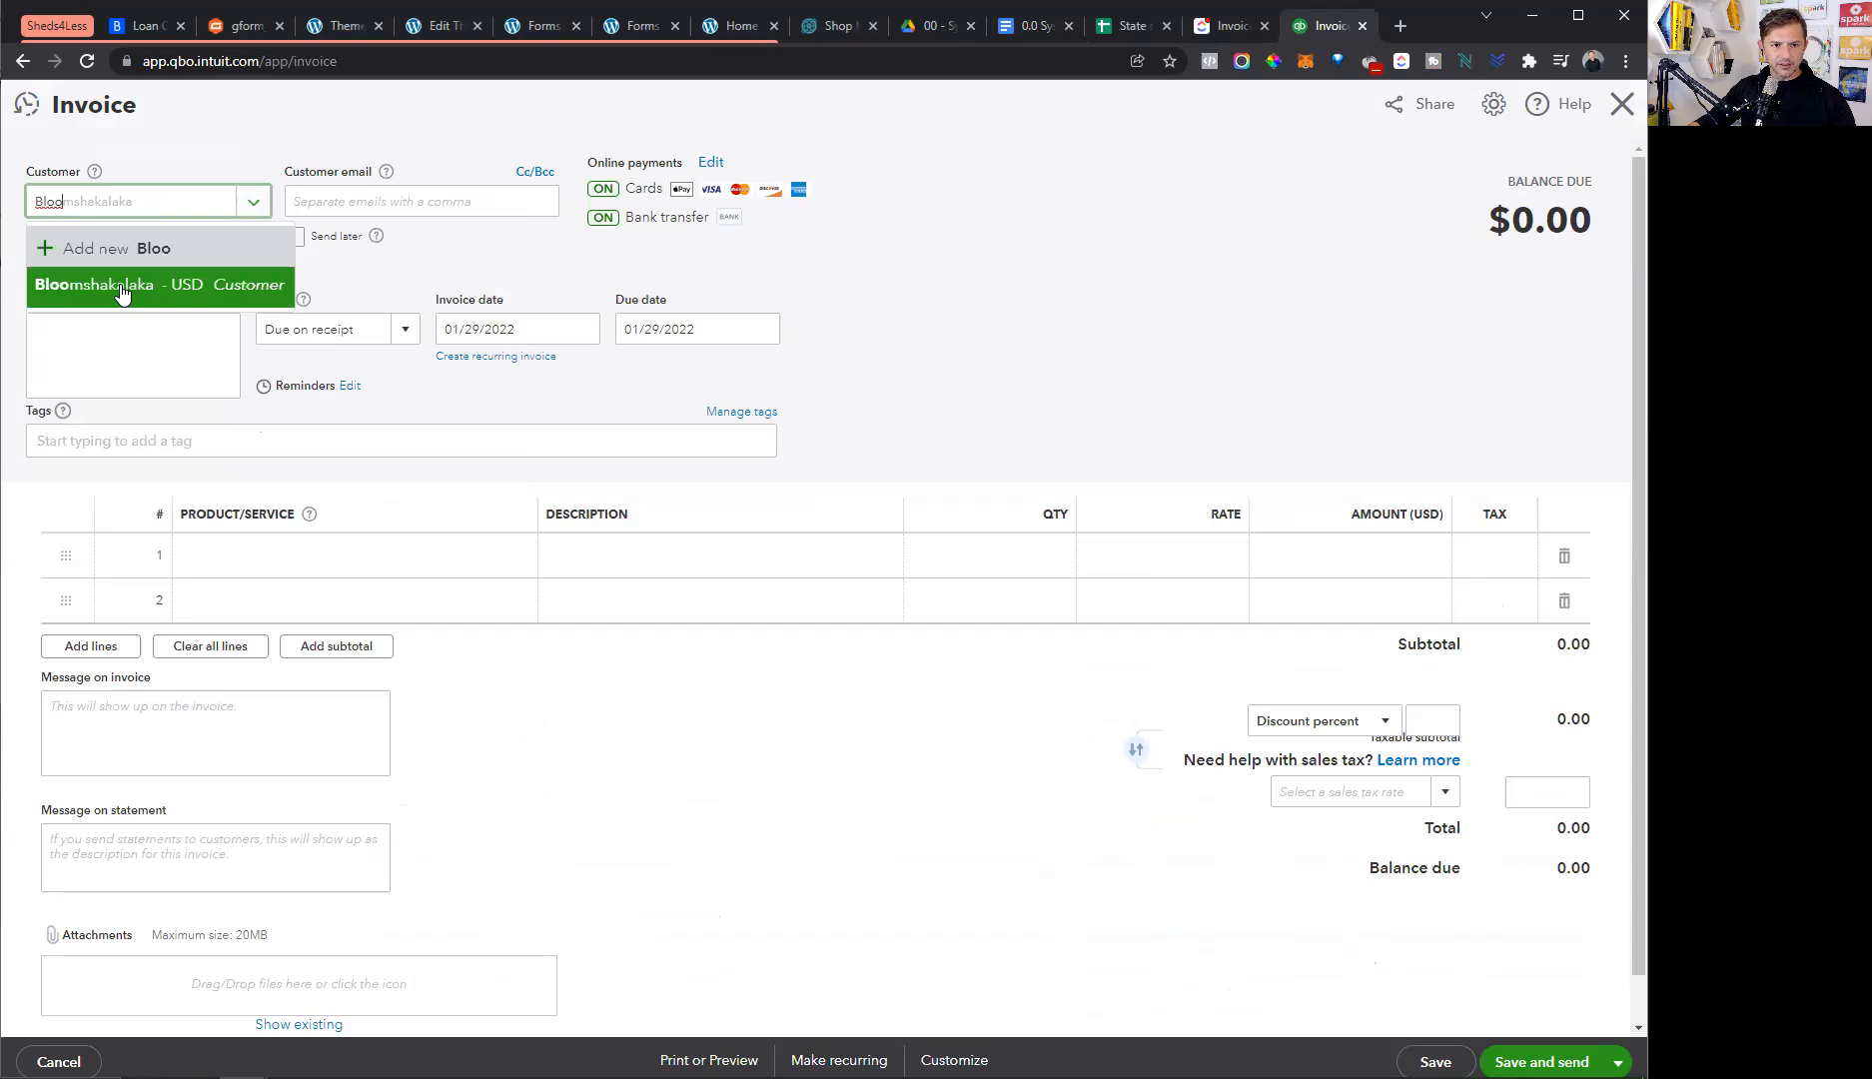
{"action": "left_click", "coordinate": [122, 287]}
- Review the addresses filled into the invoice's customer email field
{"action": "left_click_drag", "start_coordinate": [341, 200], "coordinate": [537, 232]}
{"action": "left_click", "coordinate": [537, 233]}
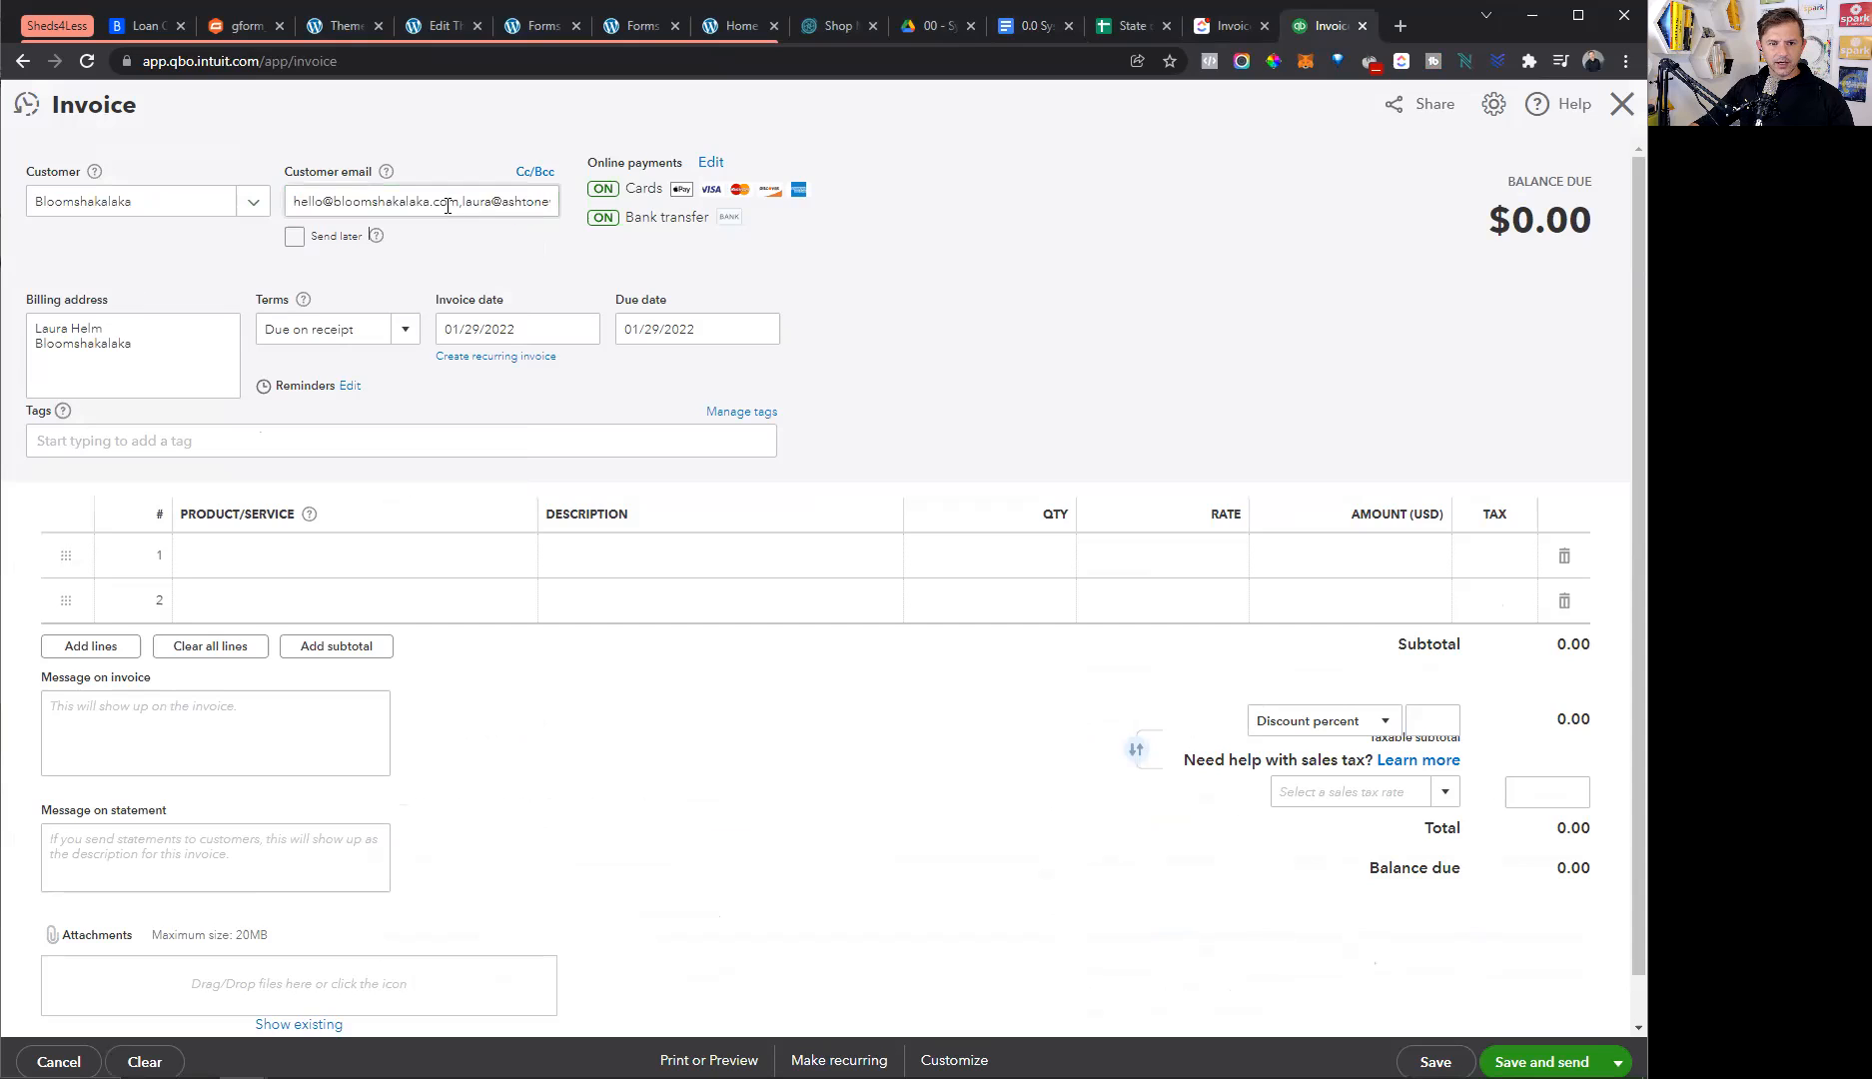
{"action": "triple_click", "coordinate": [447, 205]}
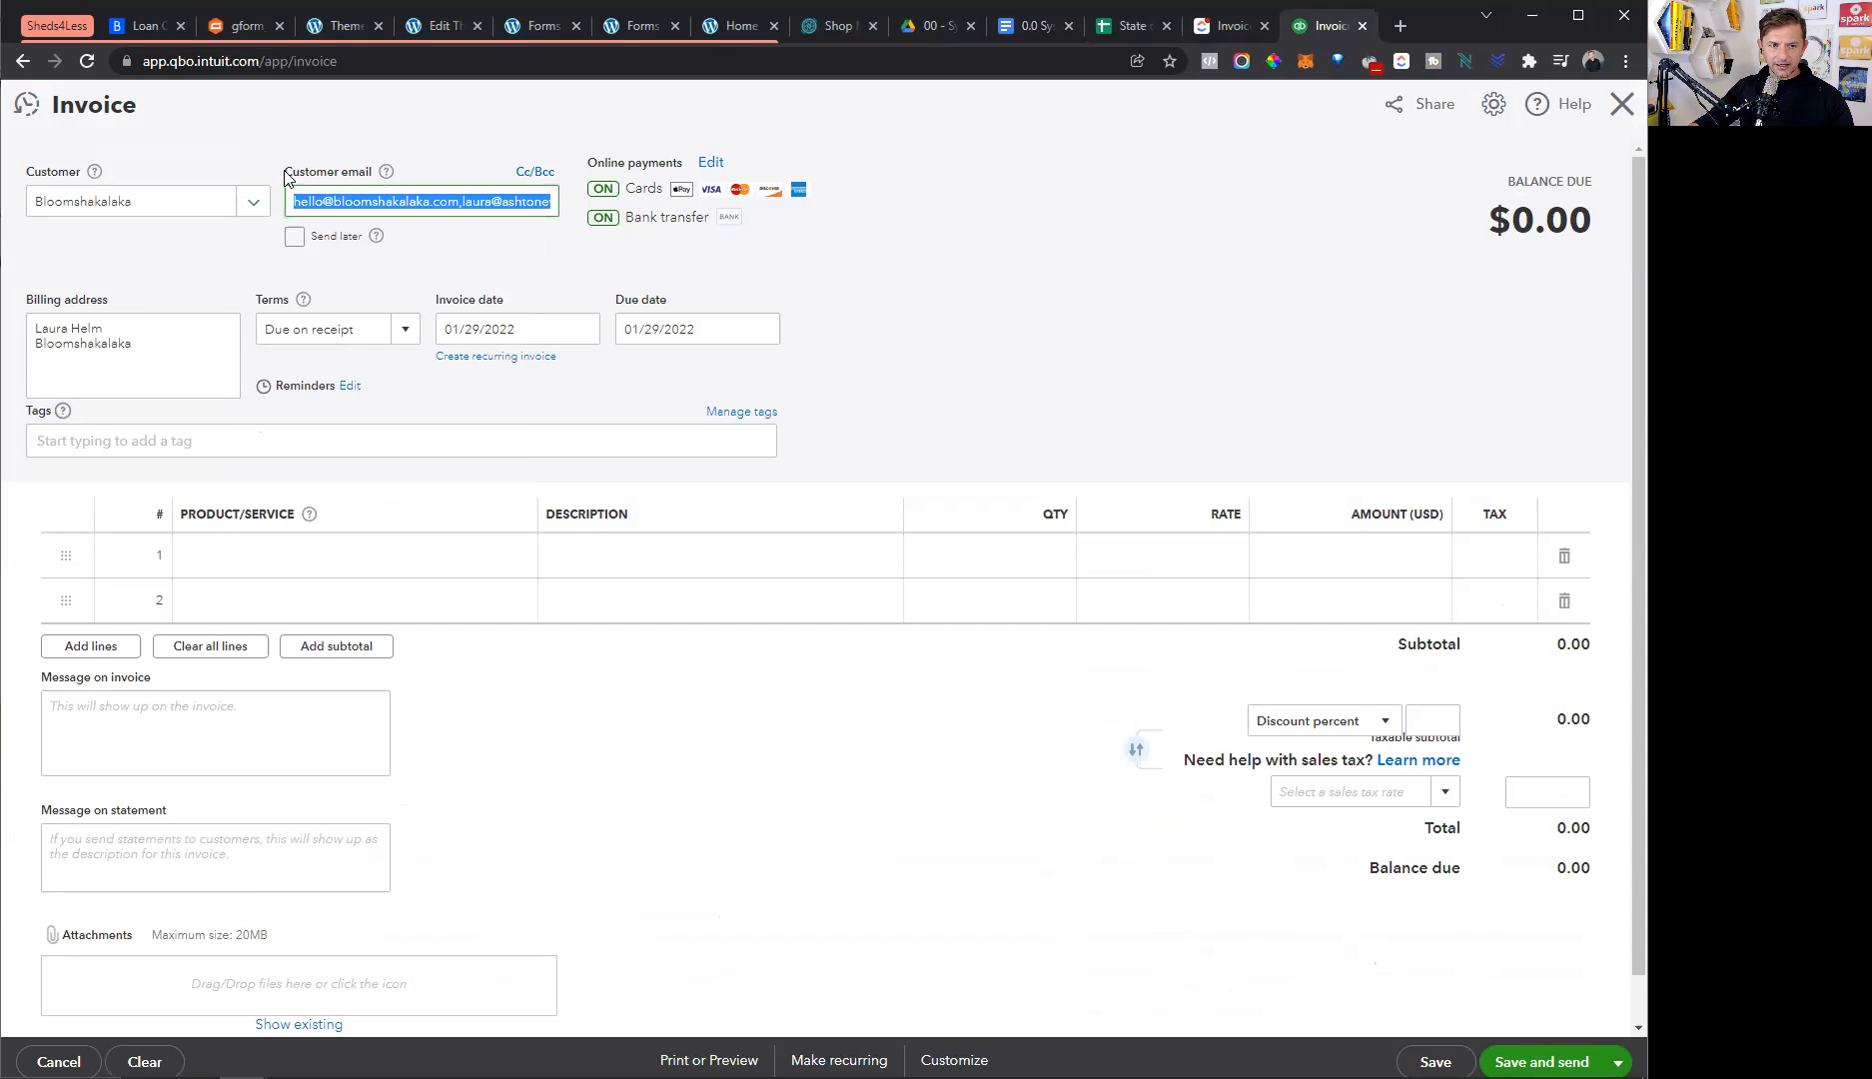
{"action": "left_click_drag", "start_coordinate": [292, 177], "coordinate": [343, 173]}
{"action": "left_click", "coordinate": [464, 236]}
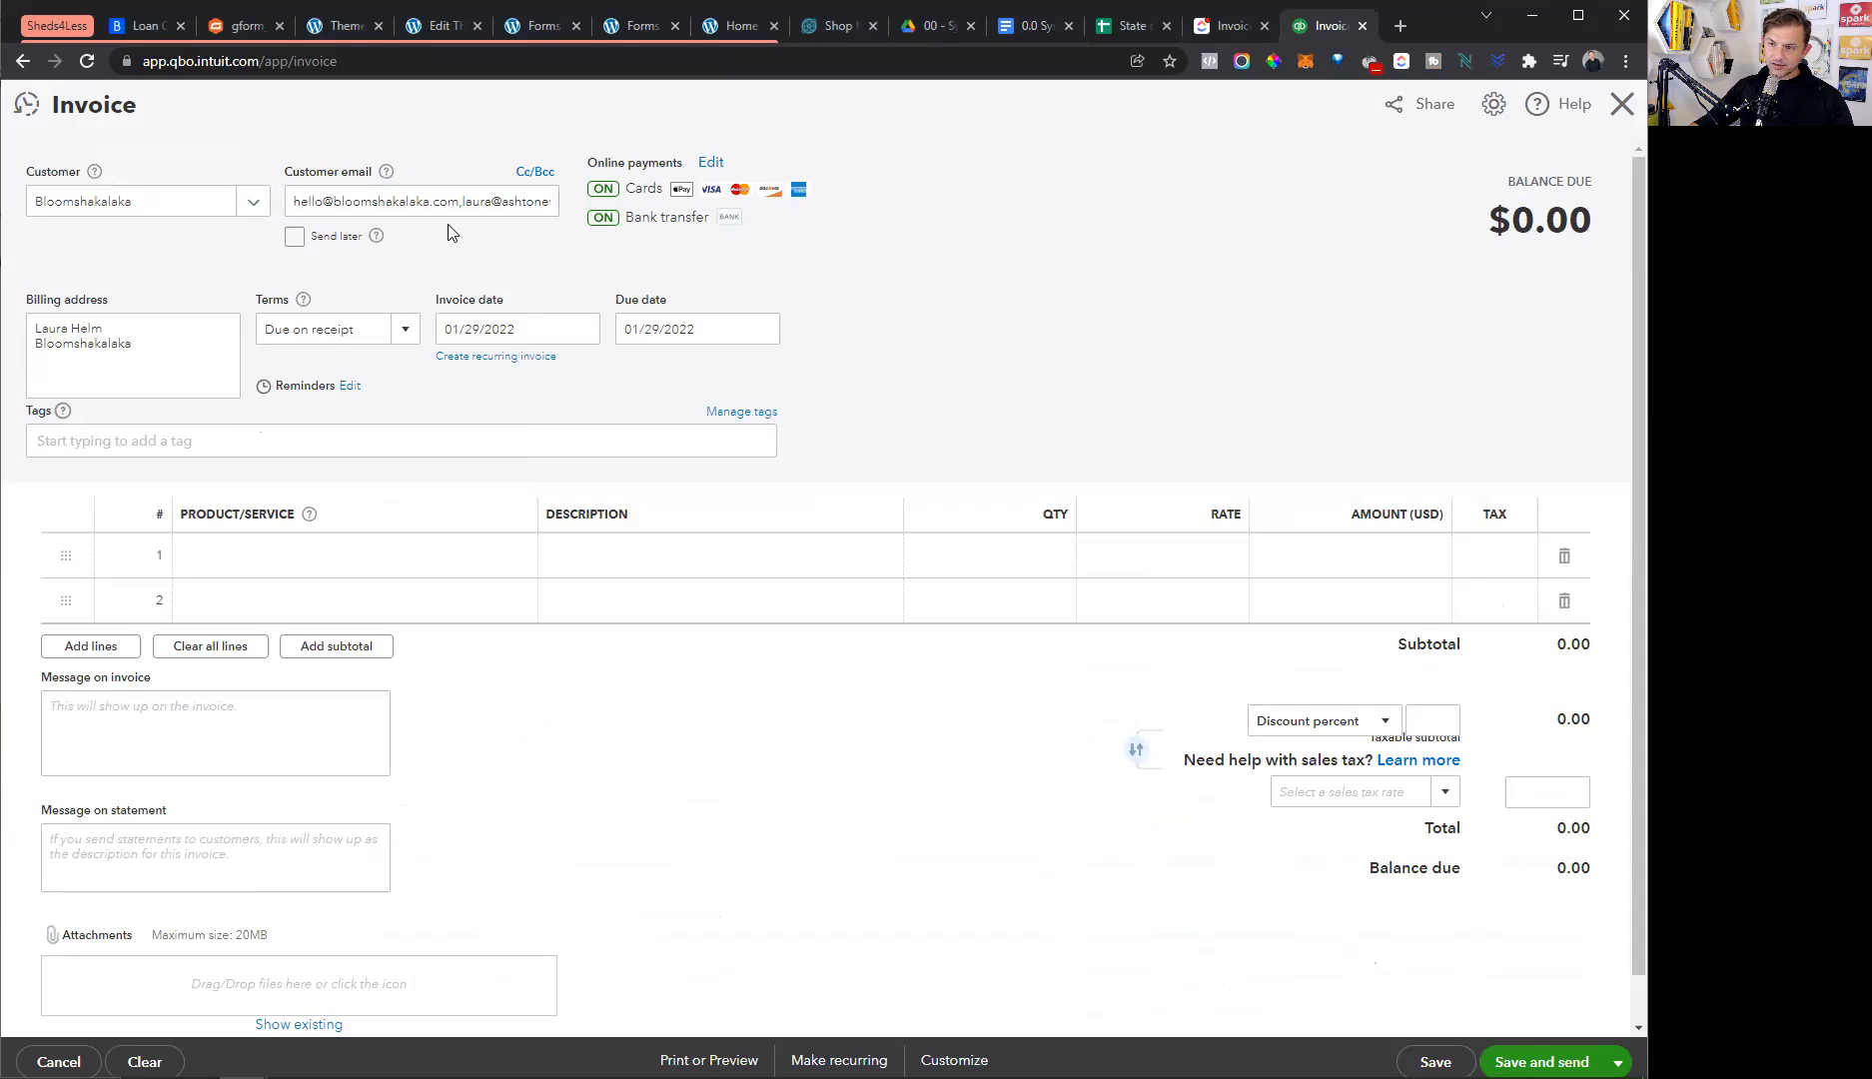
- Insert "c/o" before the company name on the second line of the billing address
{"action": "left_click", "coordinate": [150, 324]}
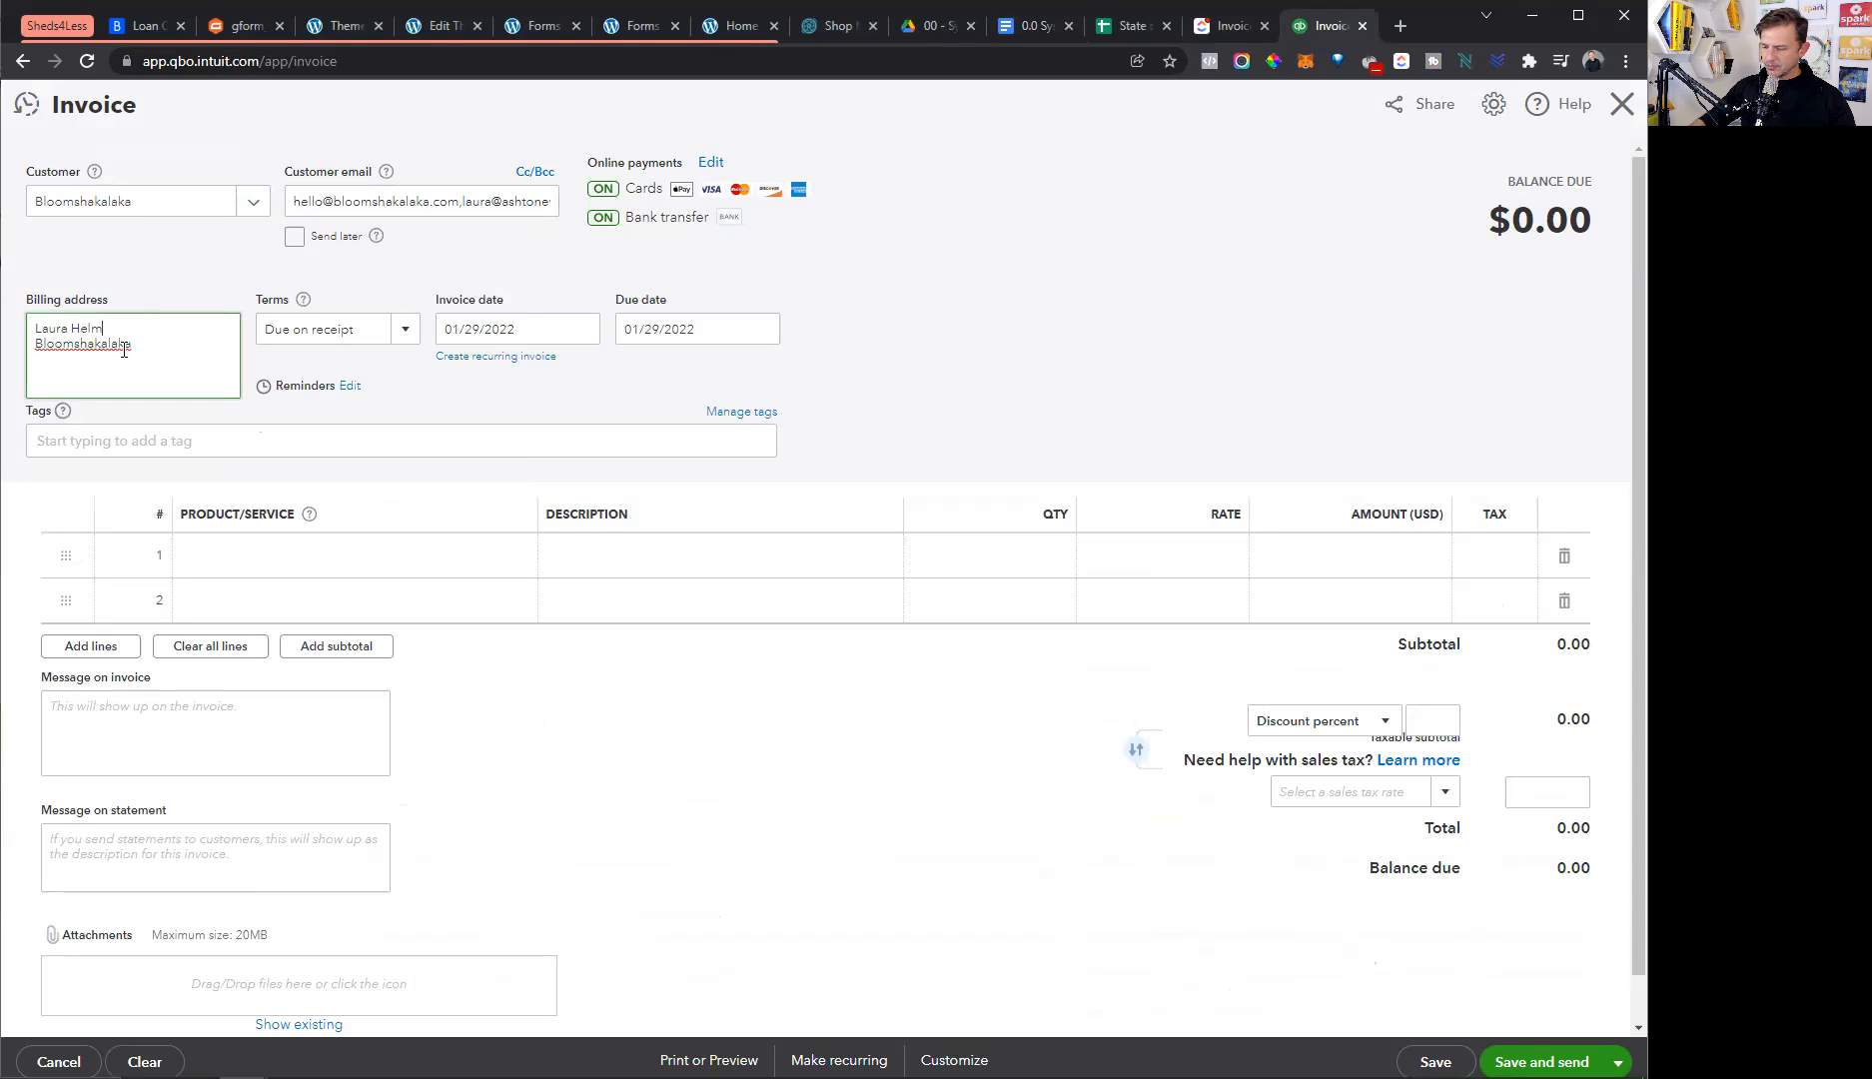
{"action": "type", "text": "re"}
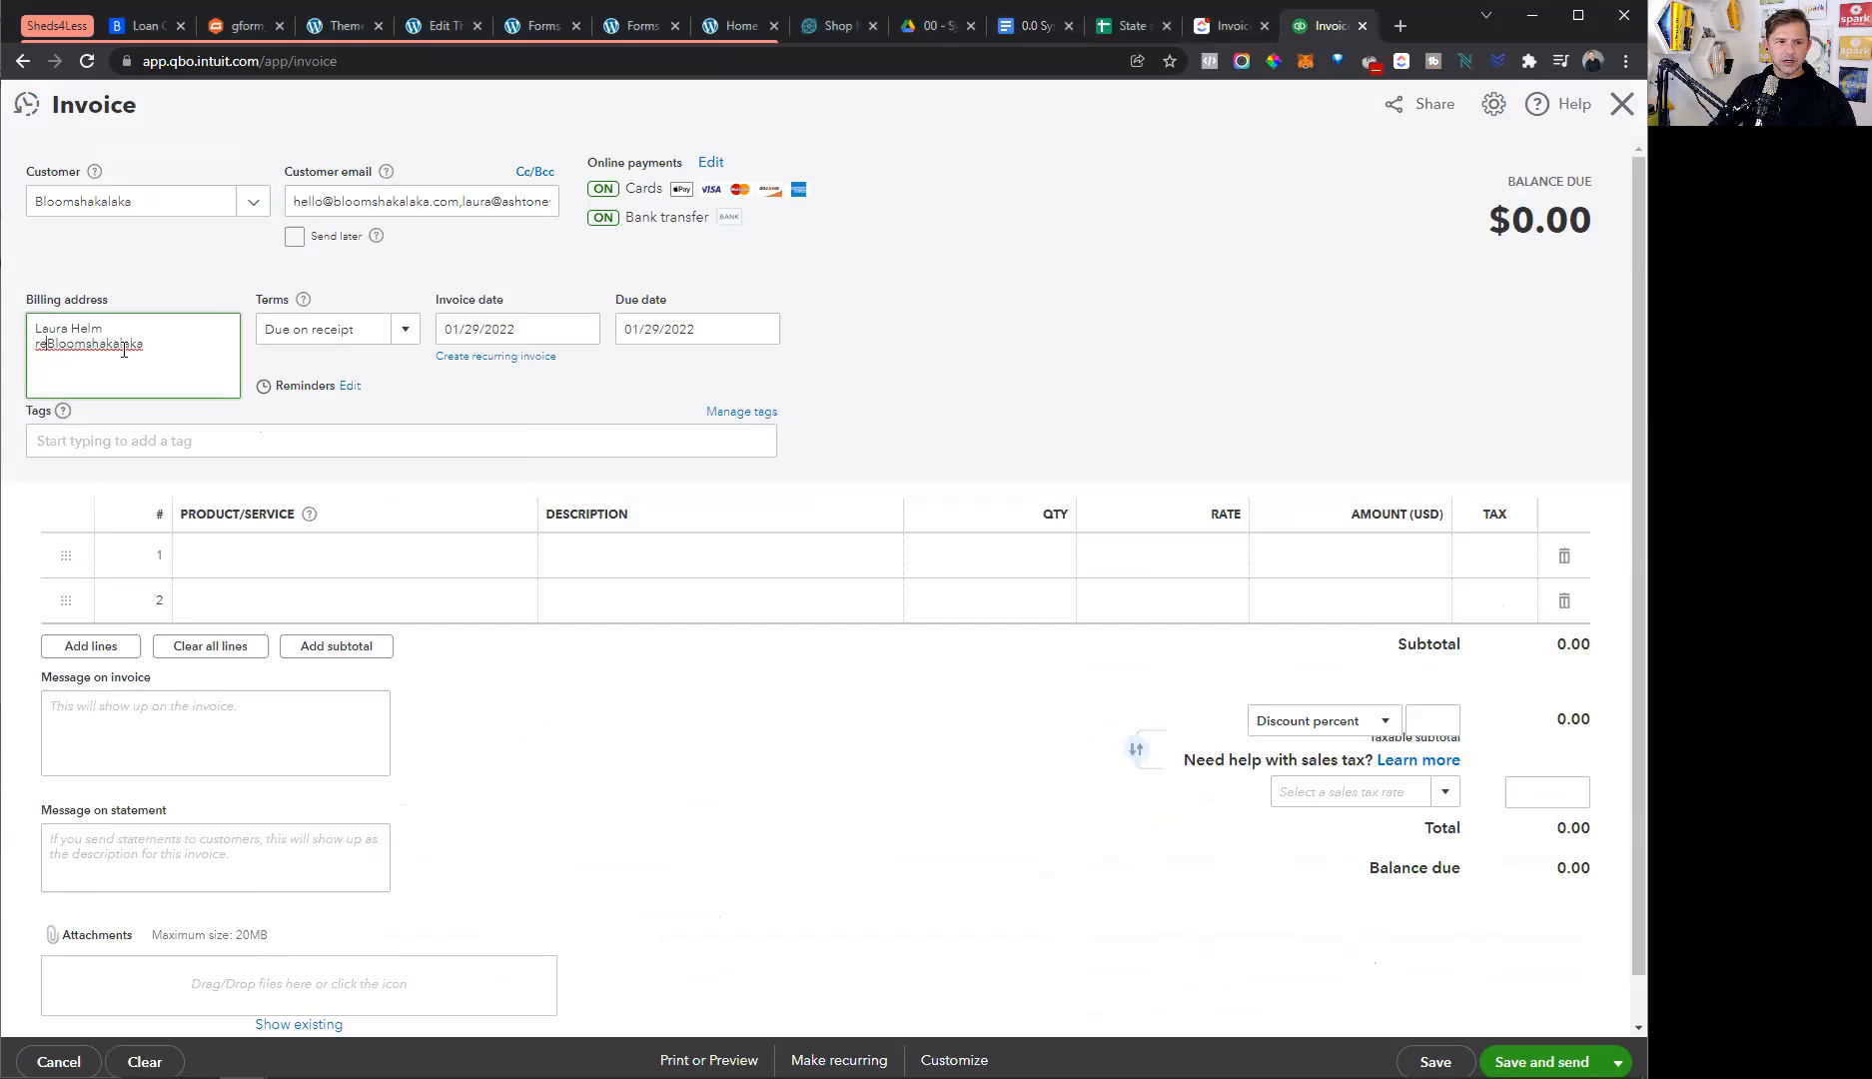
{"action": "key", "text": "BackSpace"}
{"action": "key", "text": "BackSpace"}
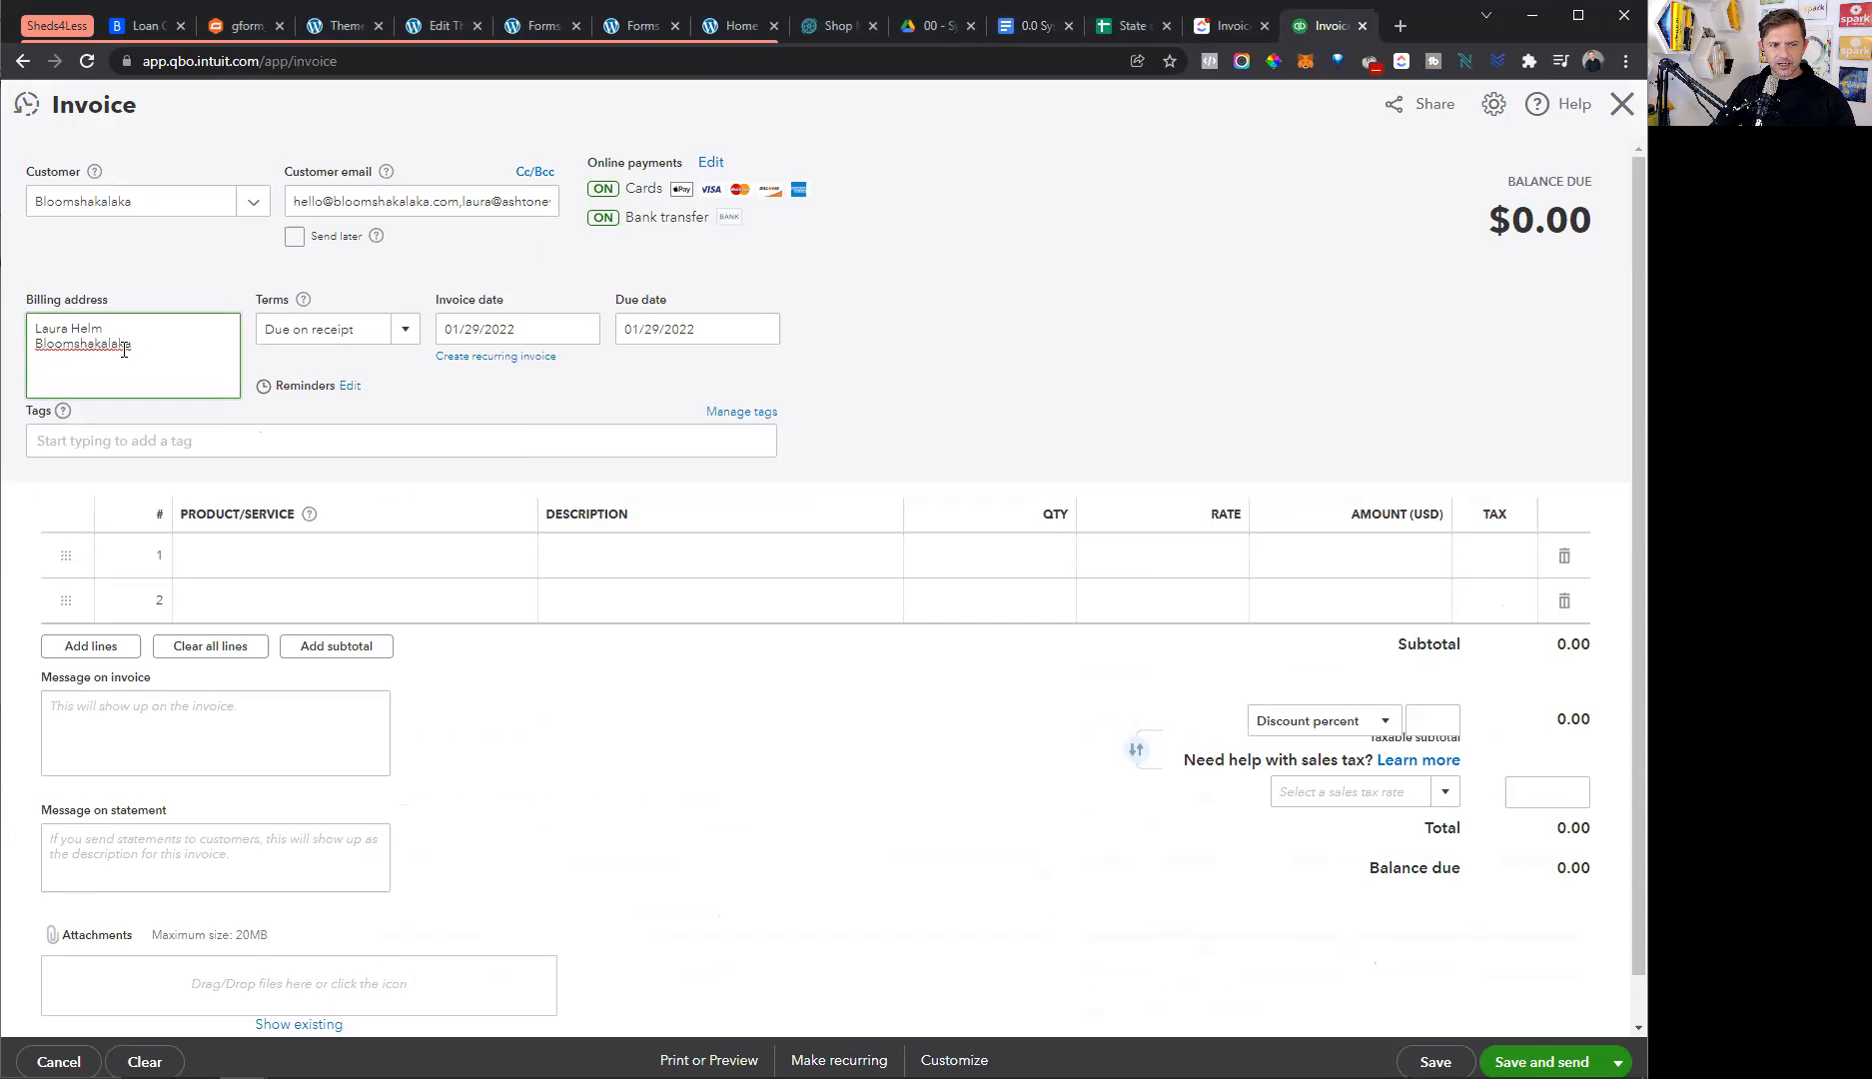
{"action": "type", "text": "c/o"}
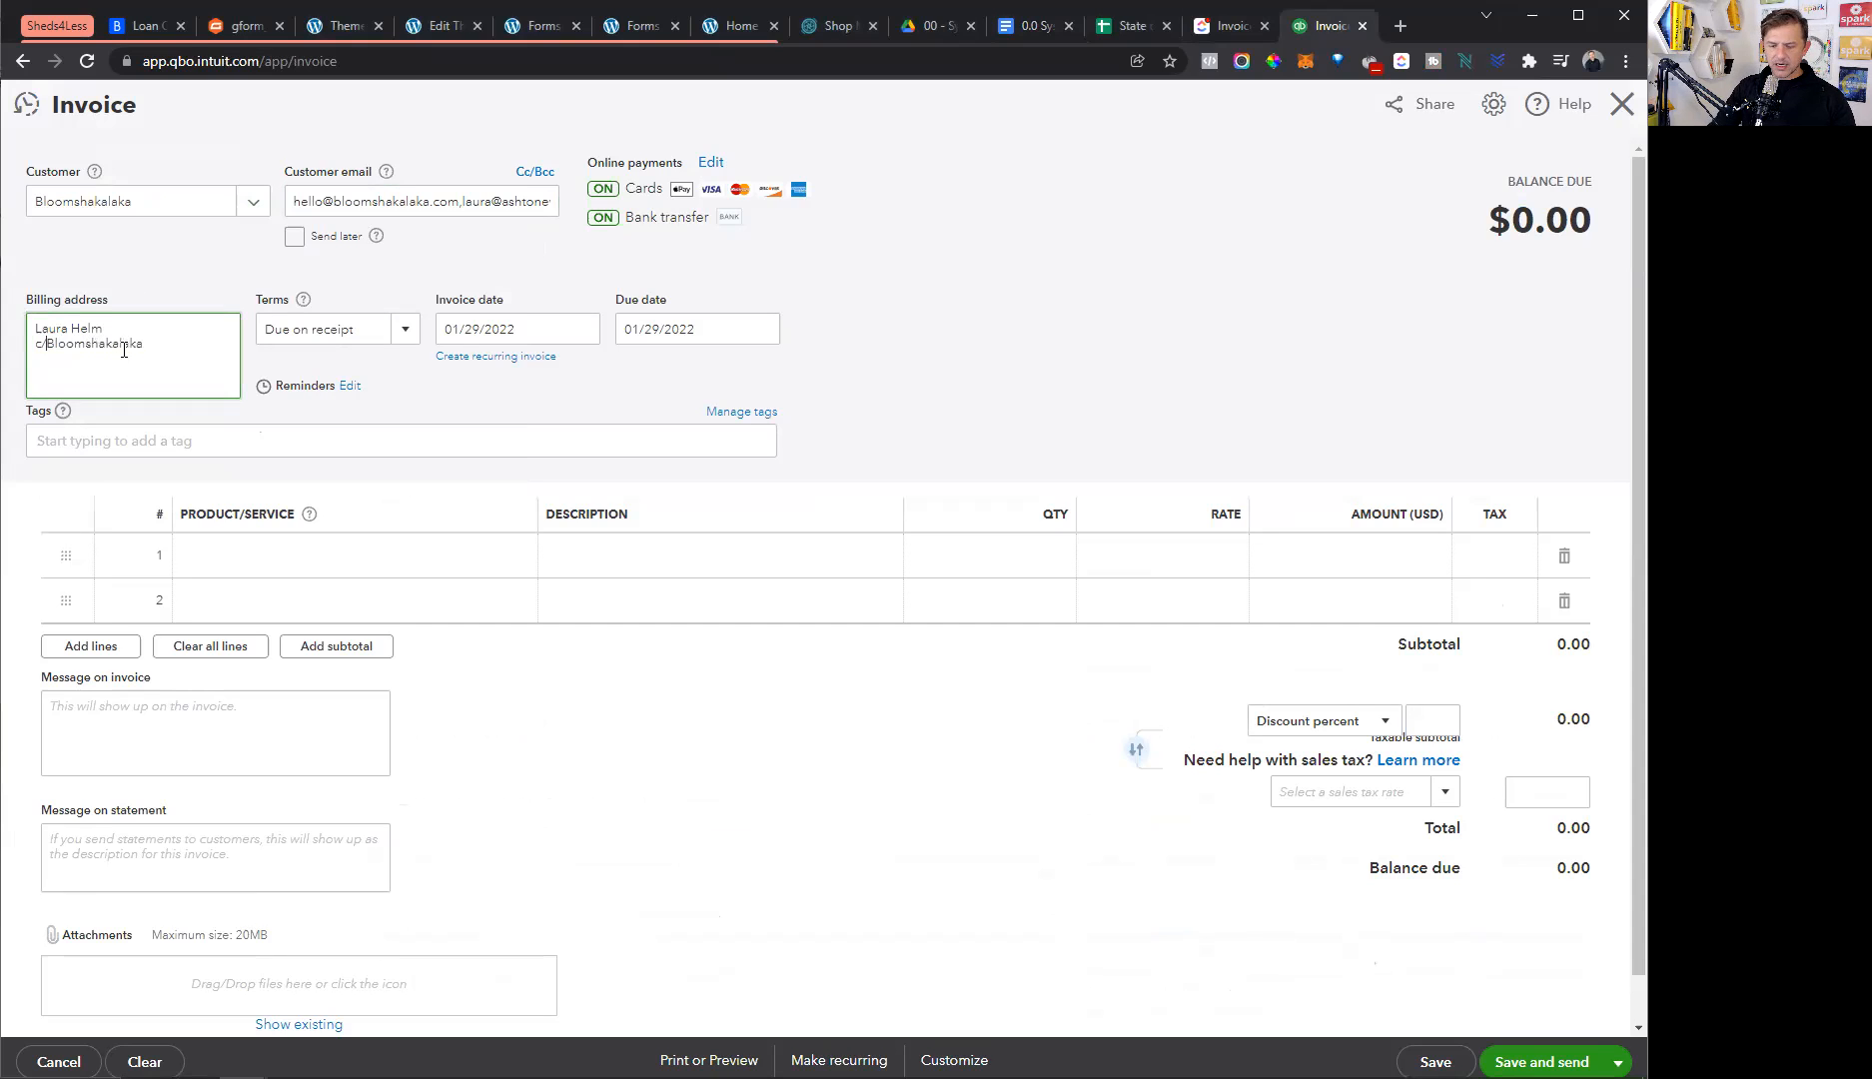
- Consult the line-item instruction in the Google Docs procedure and add Website and Content Support as the QuickBooks invoice's first row
{"action": "left_click", "coordinate": [1019, 33]}
{"action": "left_click", "coordinate": [635, 737]}
{"action": "left_click_drag", "start_coordinate": [920, 739], "coordinate": [681, 741]}
{"action": "left_click", "coordinate": [909, 737]}
{"action": "left_click", "coordinate": [1328, 26]}
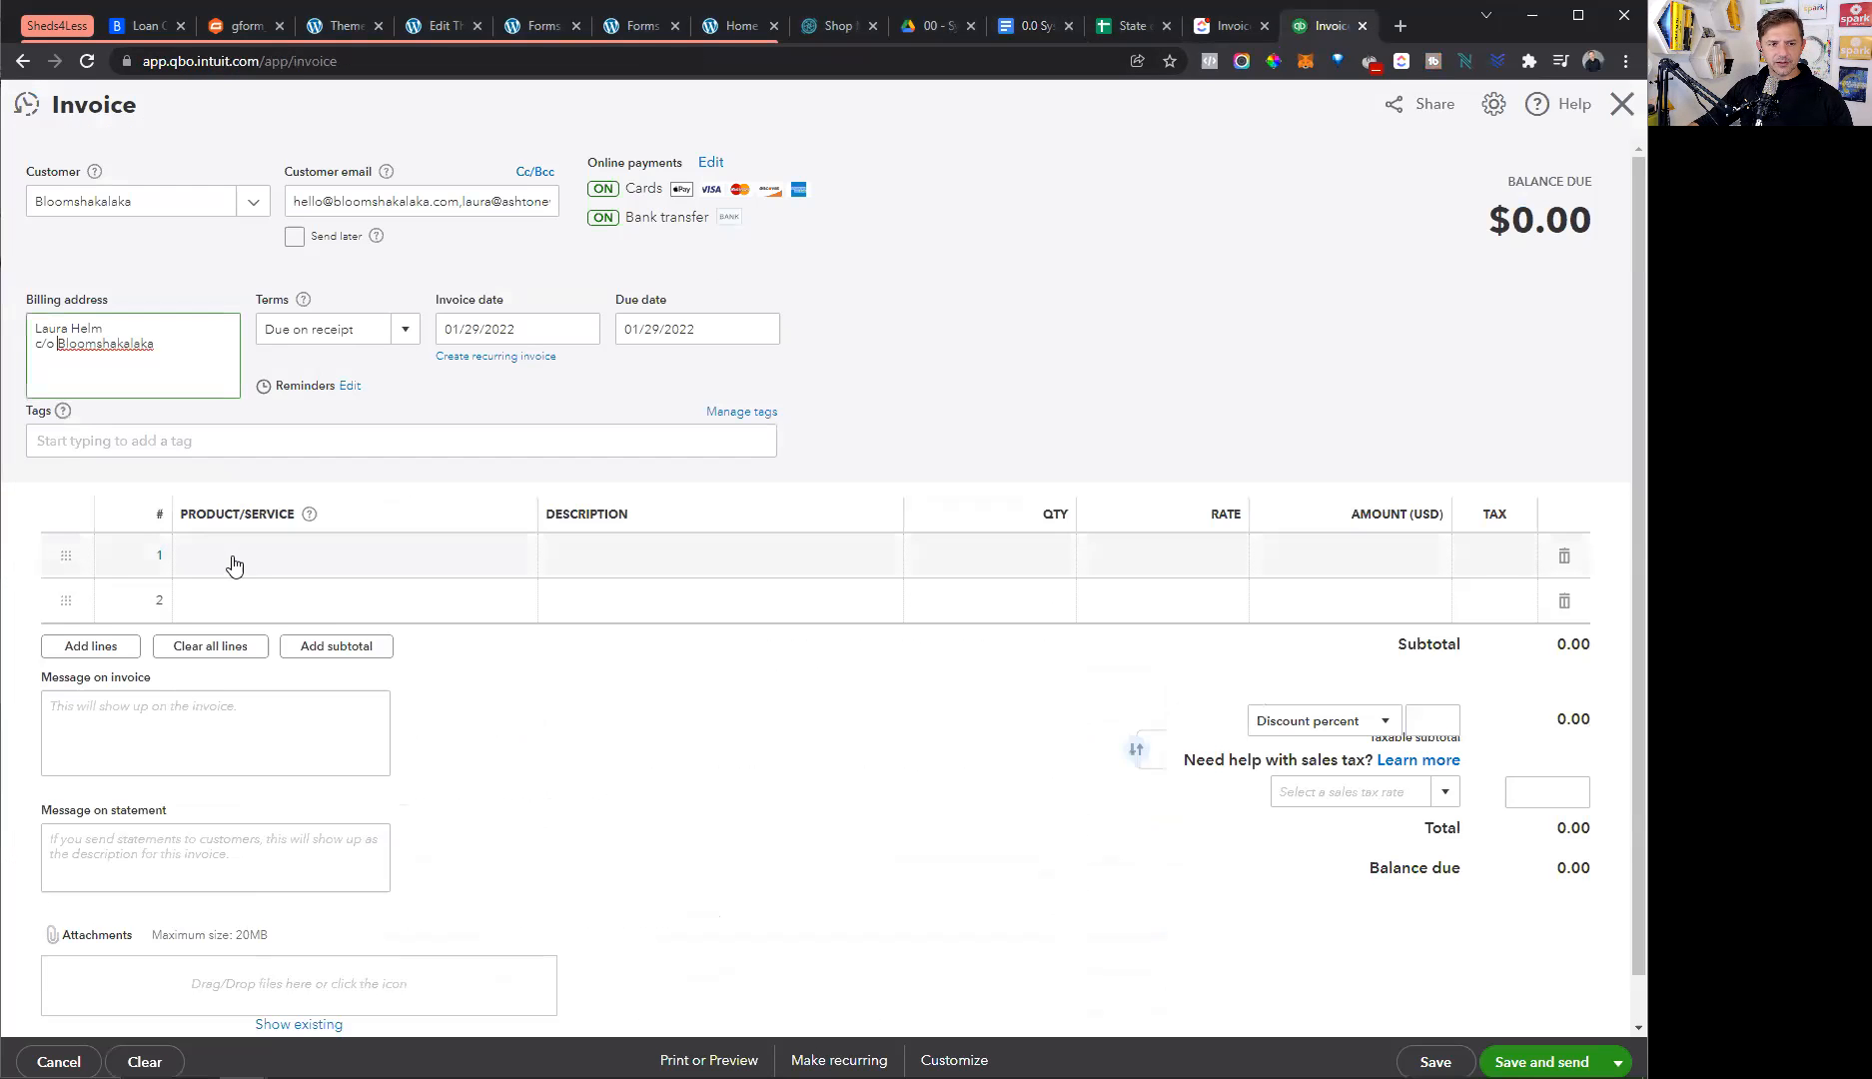
{"action": "left_click", "coordinate": [228, 560]}
{"action": "type", "text": "web"}
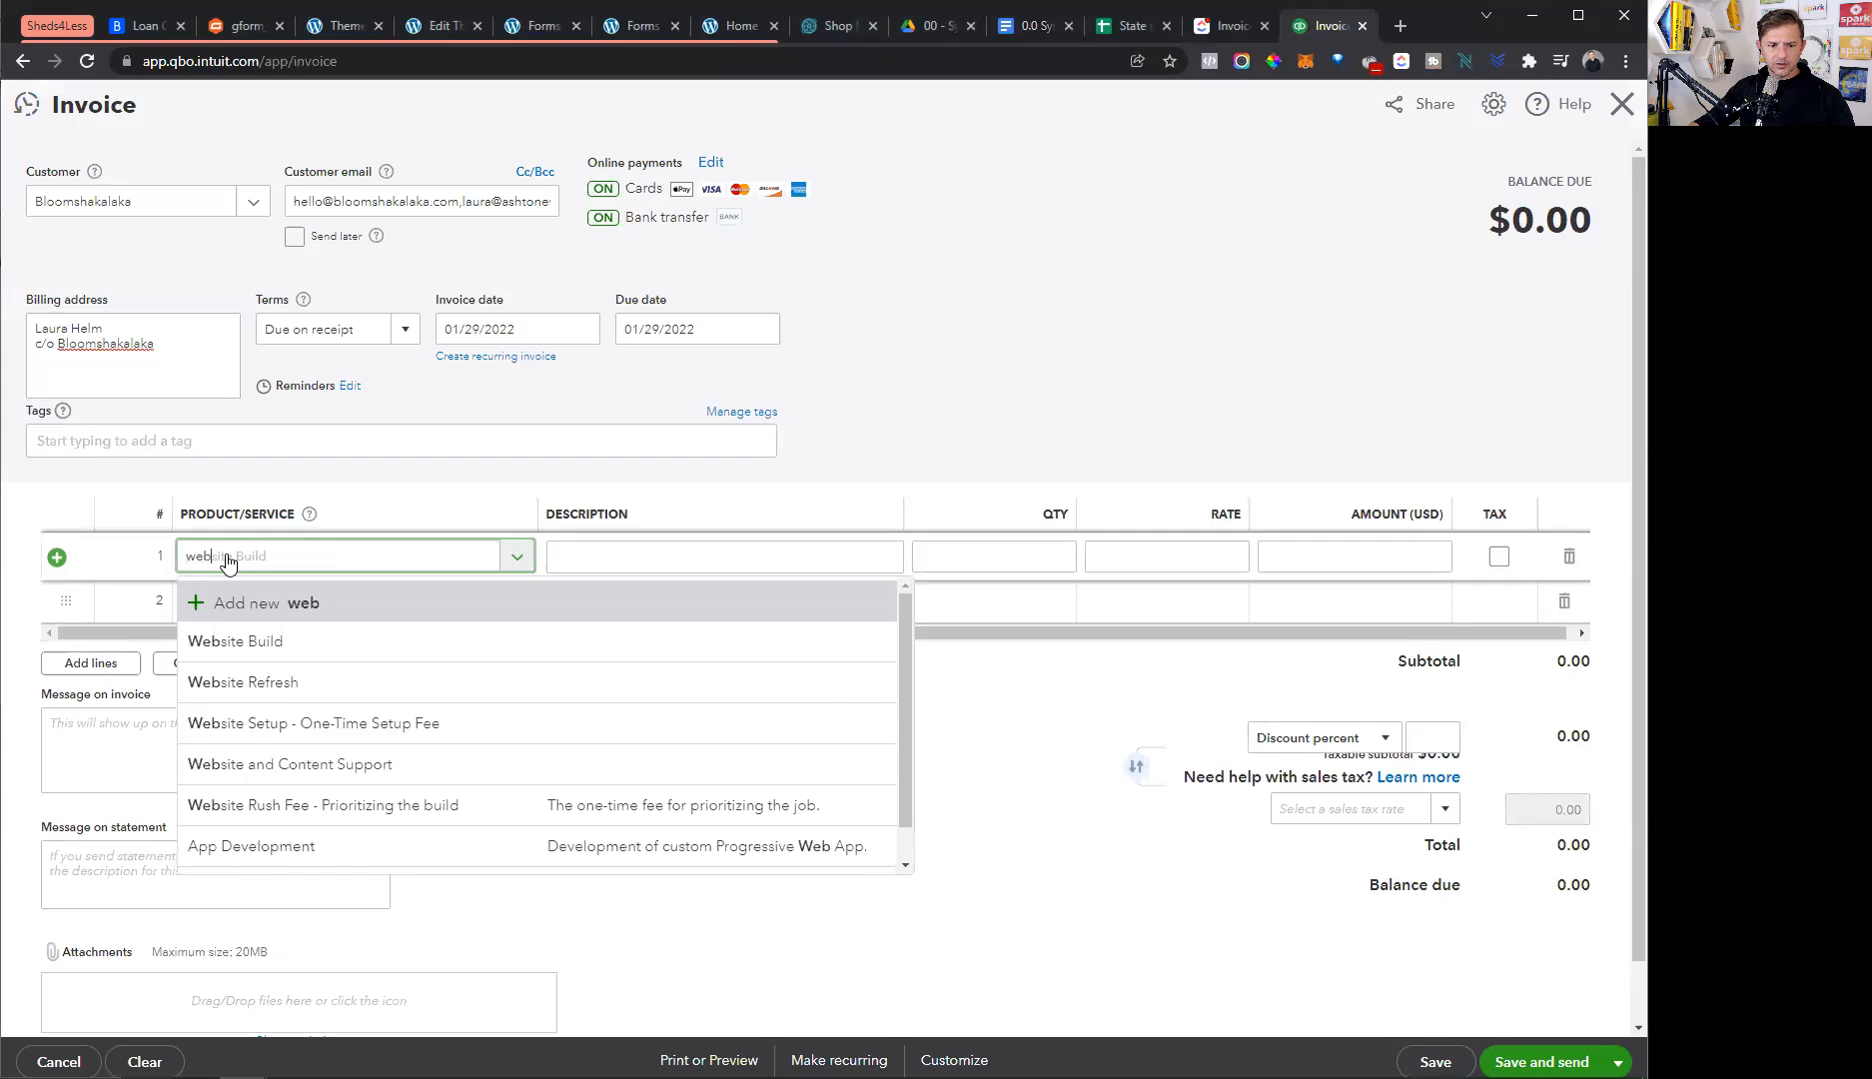
{"action": "left_click", "coordinate": [299, 766]}
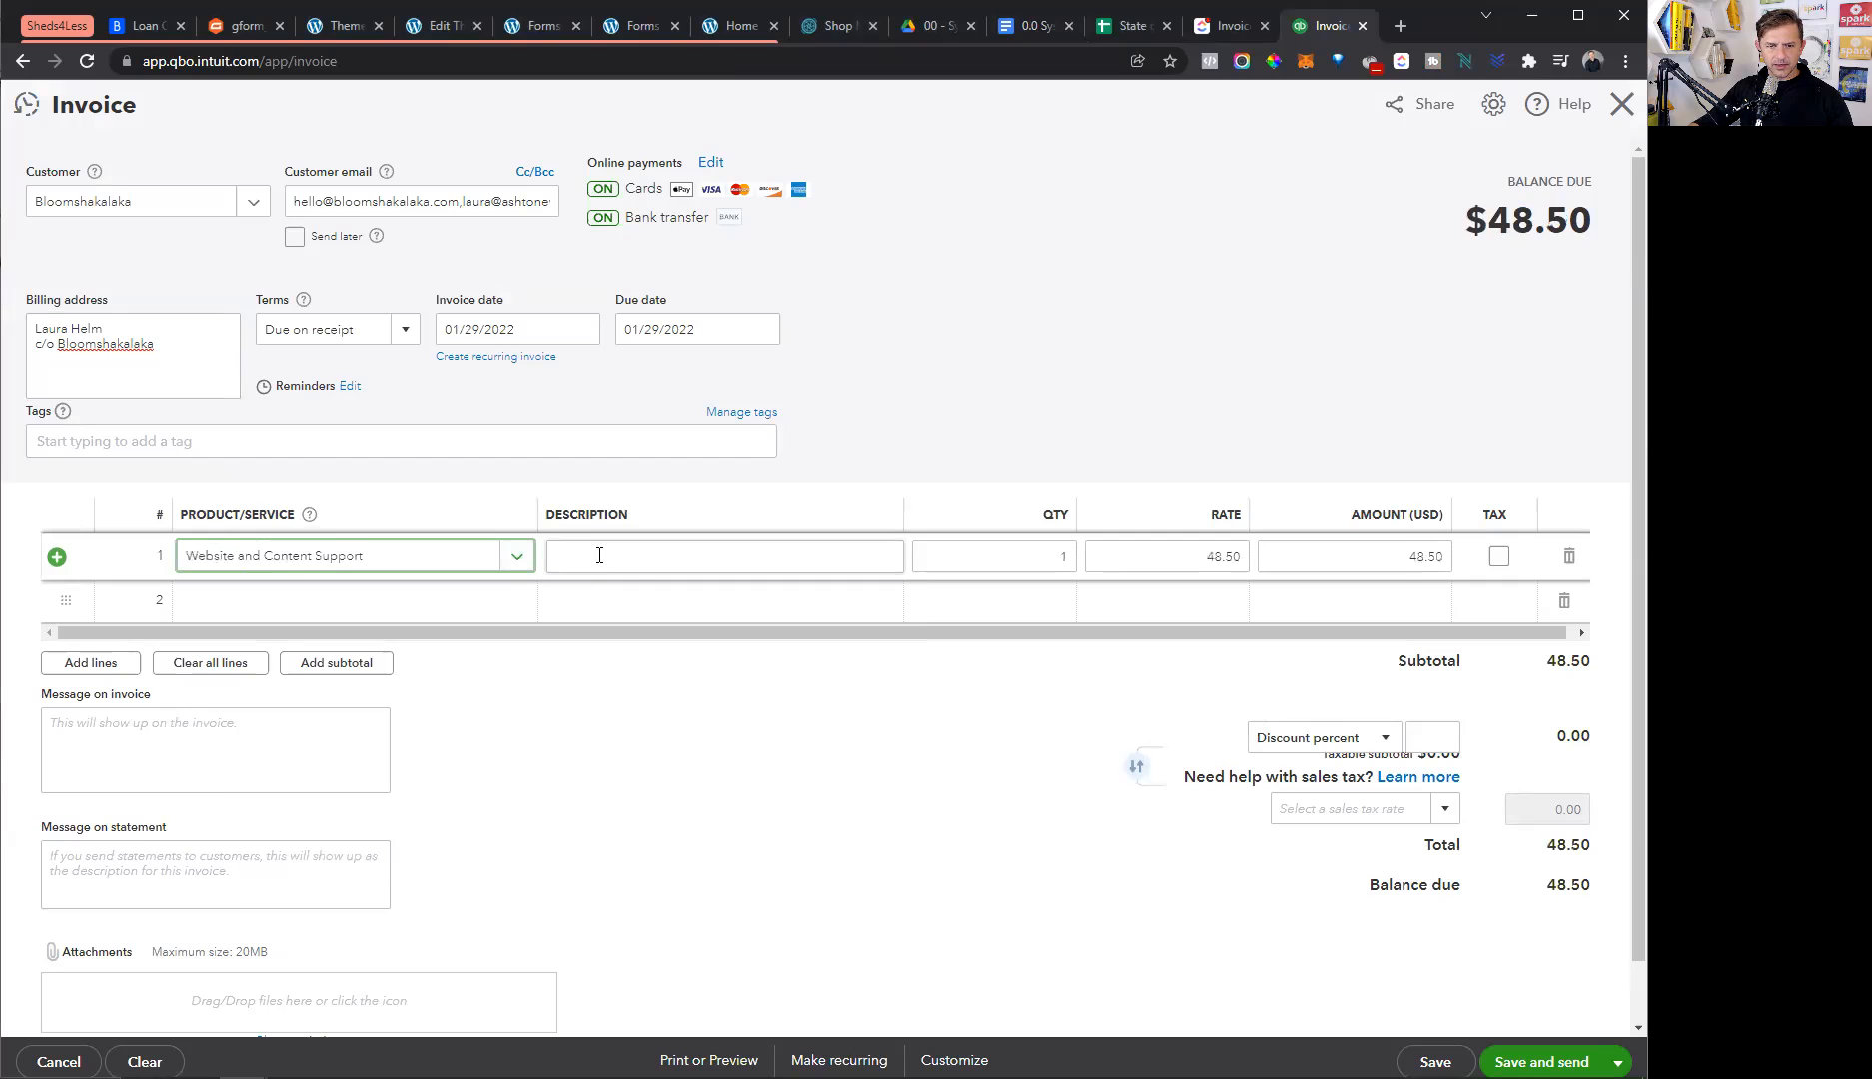
- Highlight the Google Docs instruction about adding all items as asterisks in the item description
{"action": "left_click", "coordinate": [1218, 25]}
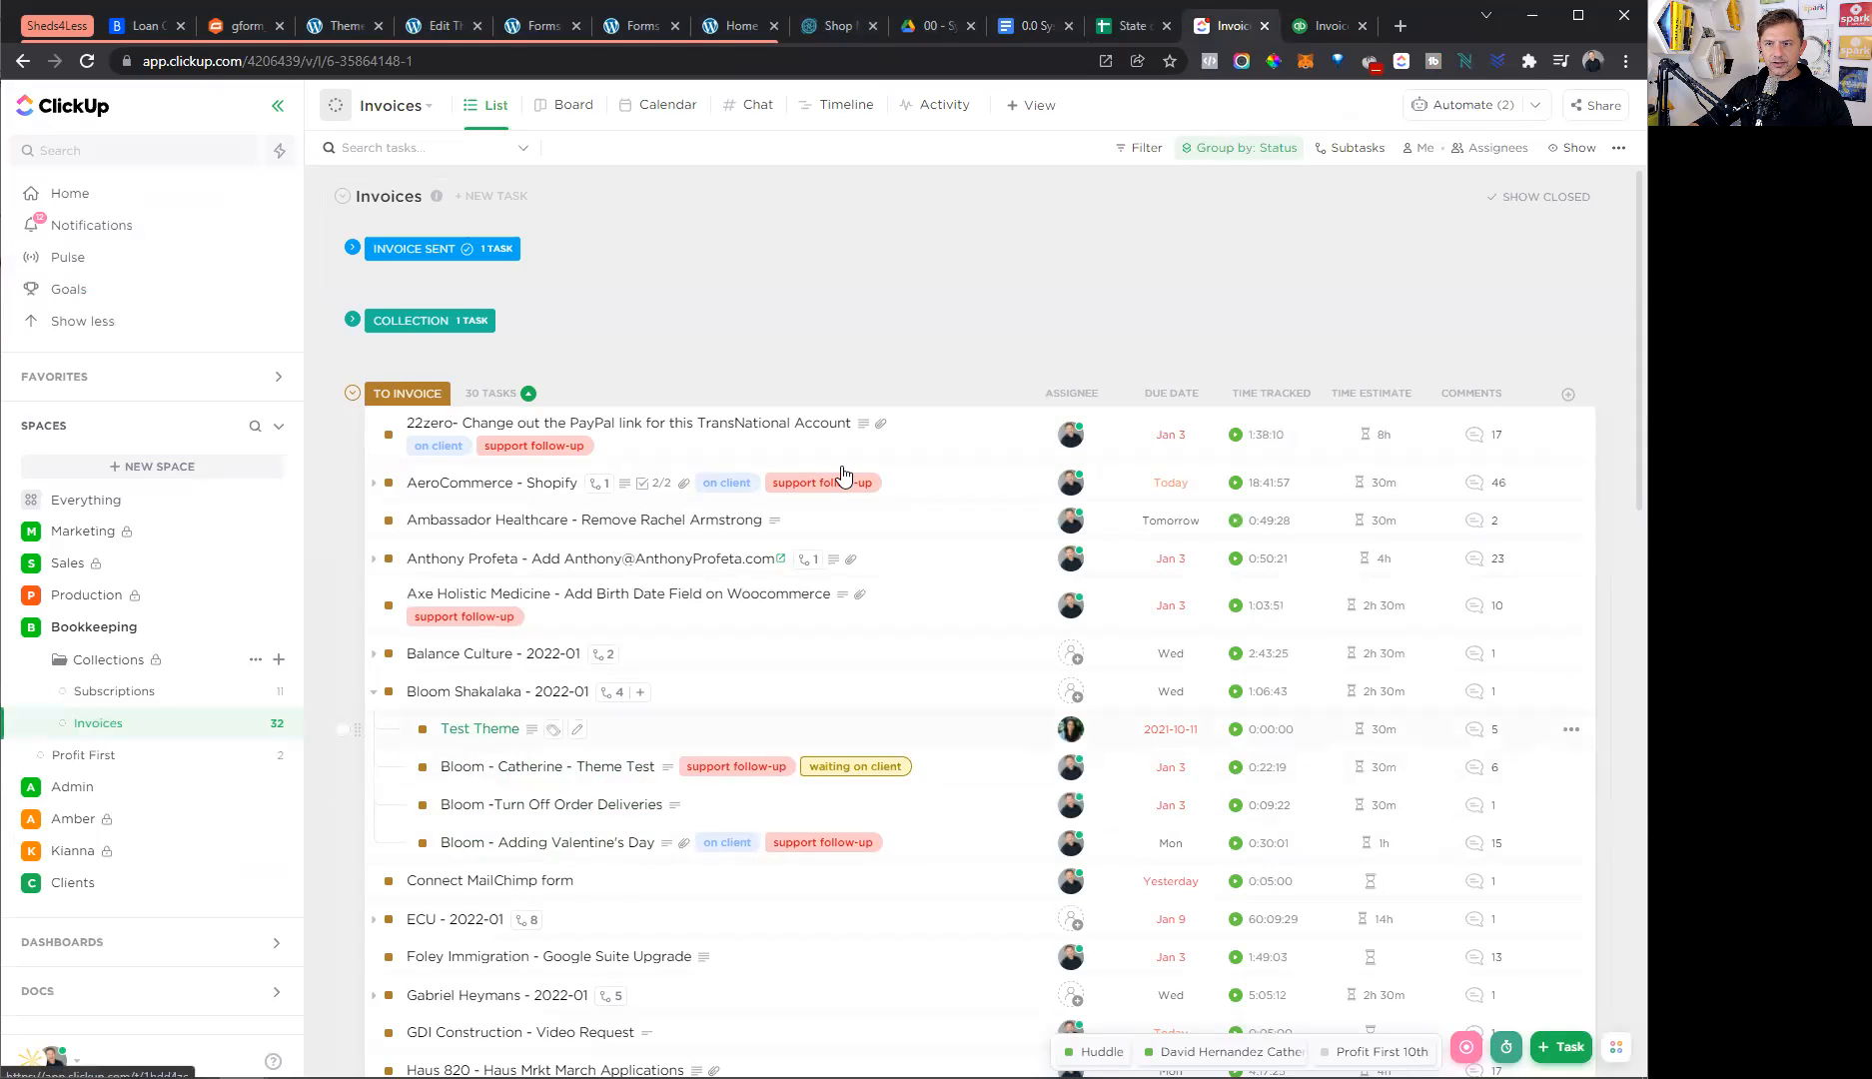
{"action": "left_click", "coordinate": [1040, 12]}
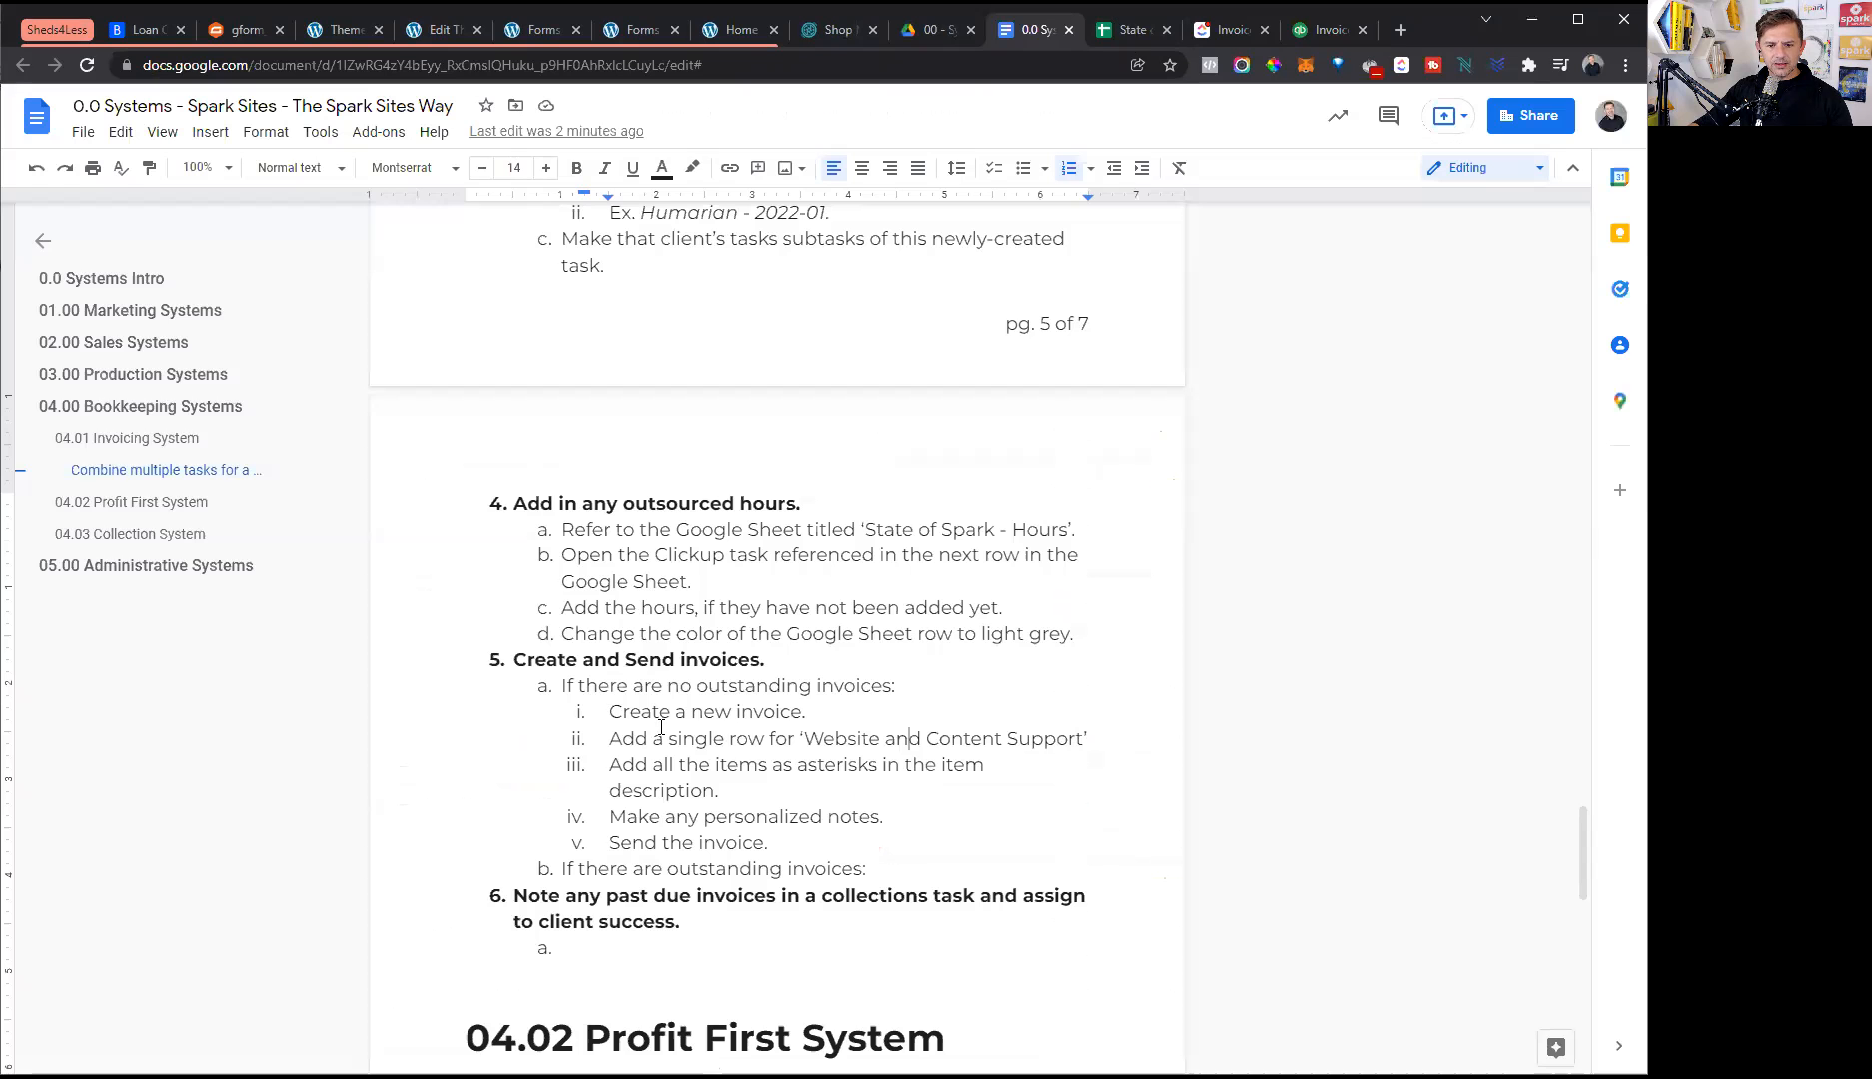
{"action": "left_click_drag", "start_coordinate": [757, 791], "coordinate": [604, 774]}
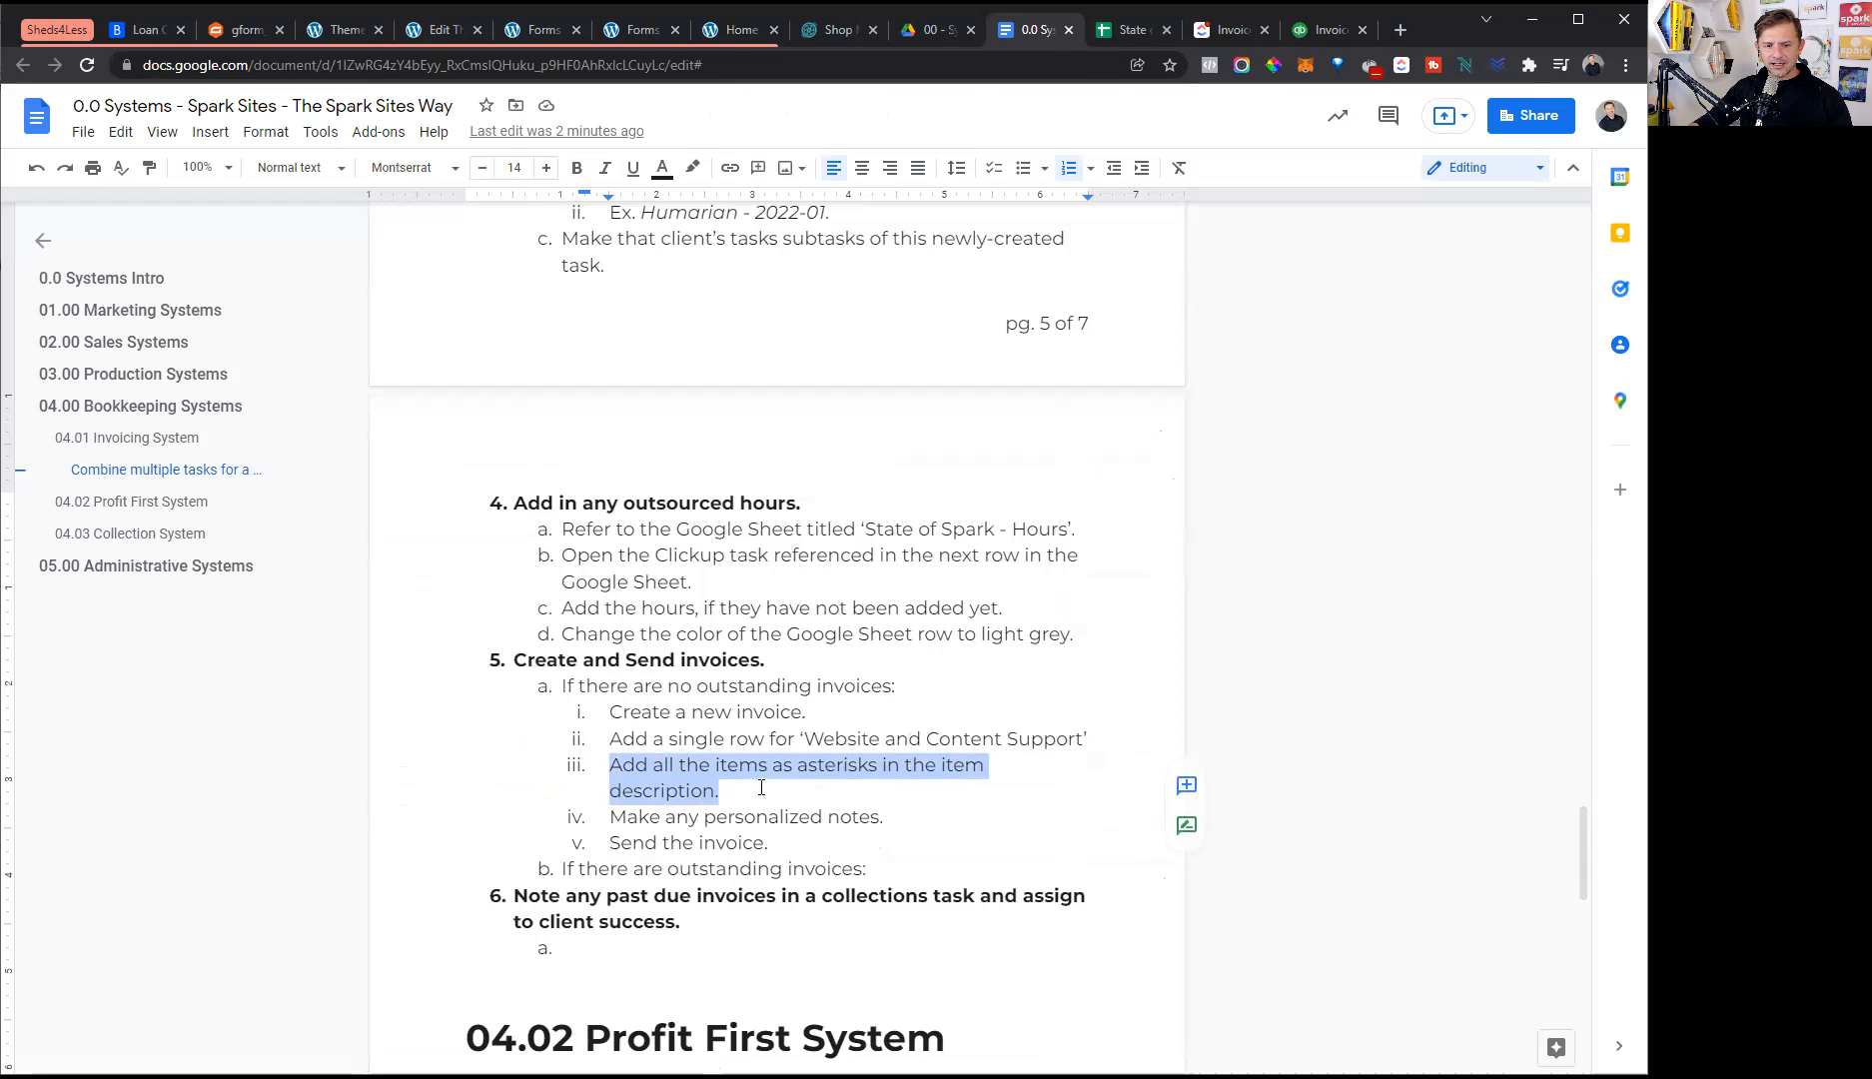
- In ClickUp, view the Axe Holistic Medicine task and open "Bloom Shakalaka - 2022-01" to read its list of subtasks
{"action": "left_click", "coordinate": [1231, 29]}
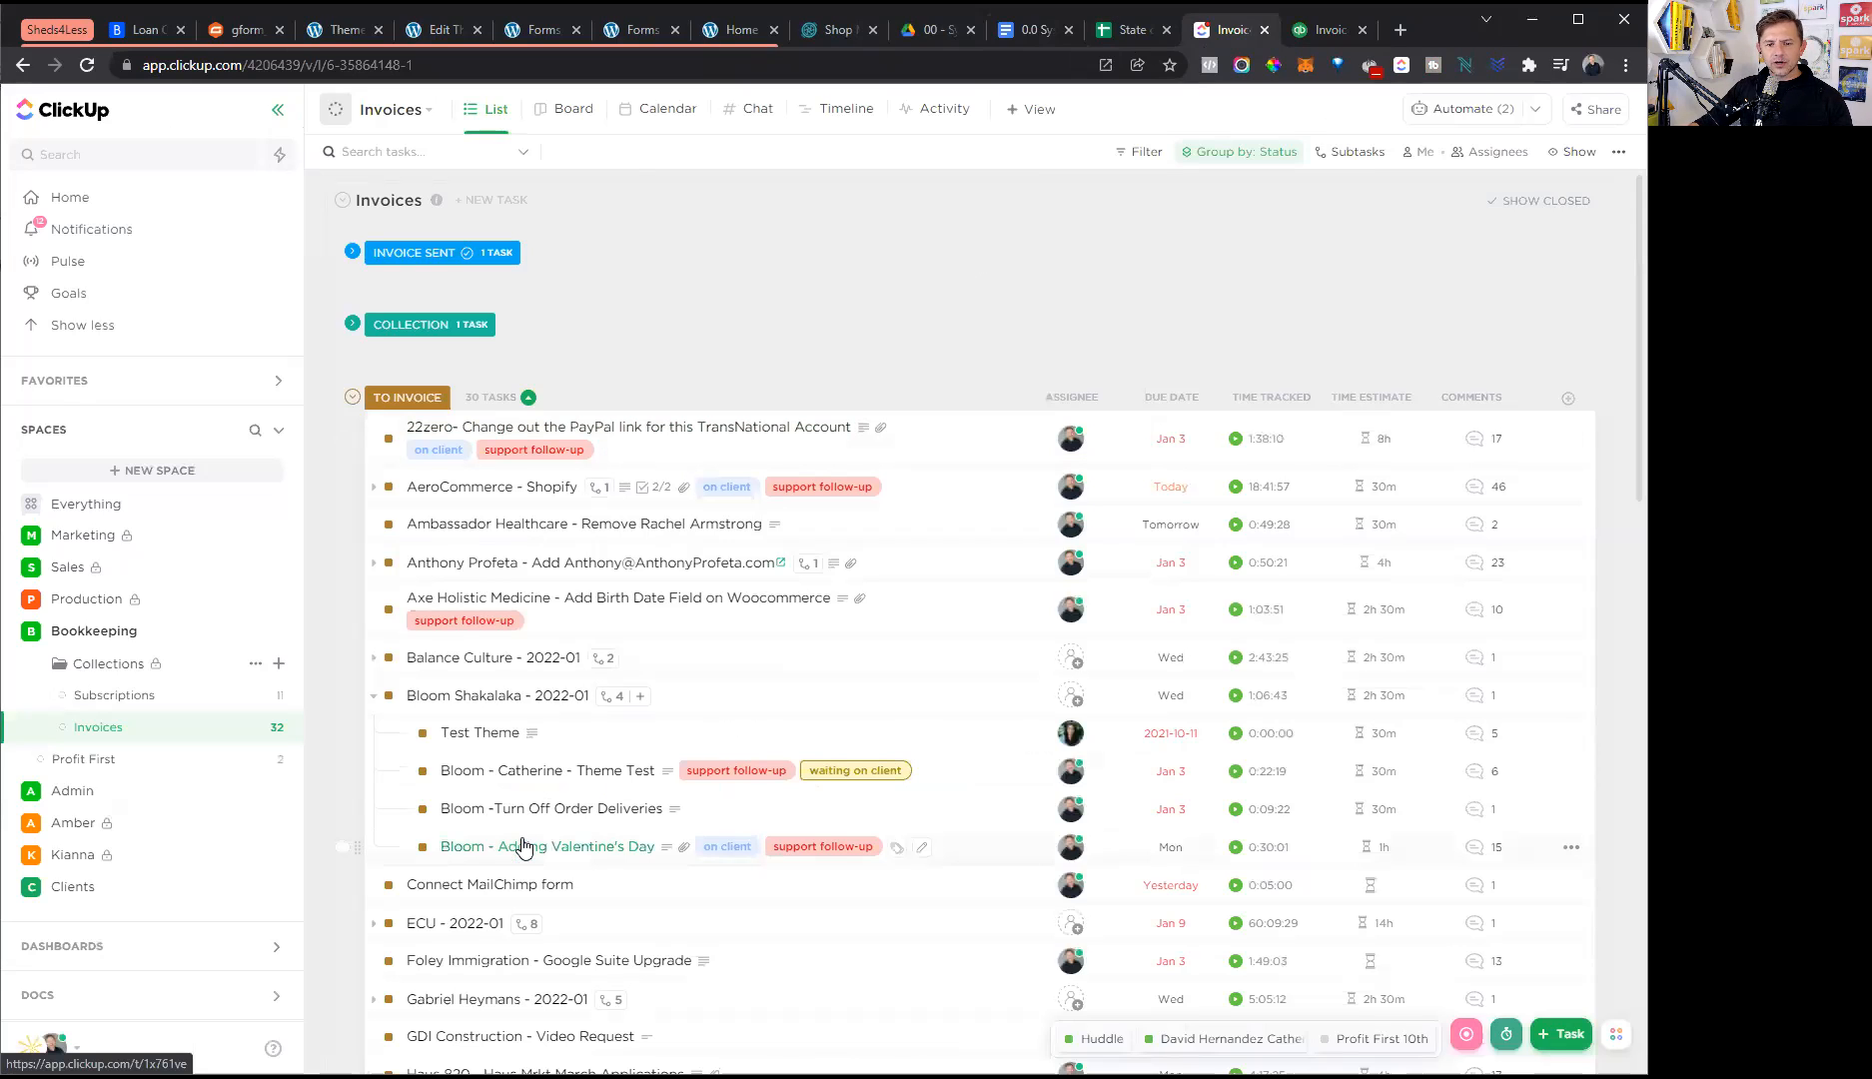
{"action": "left_click", "coordinate": [690, 612]}
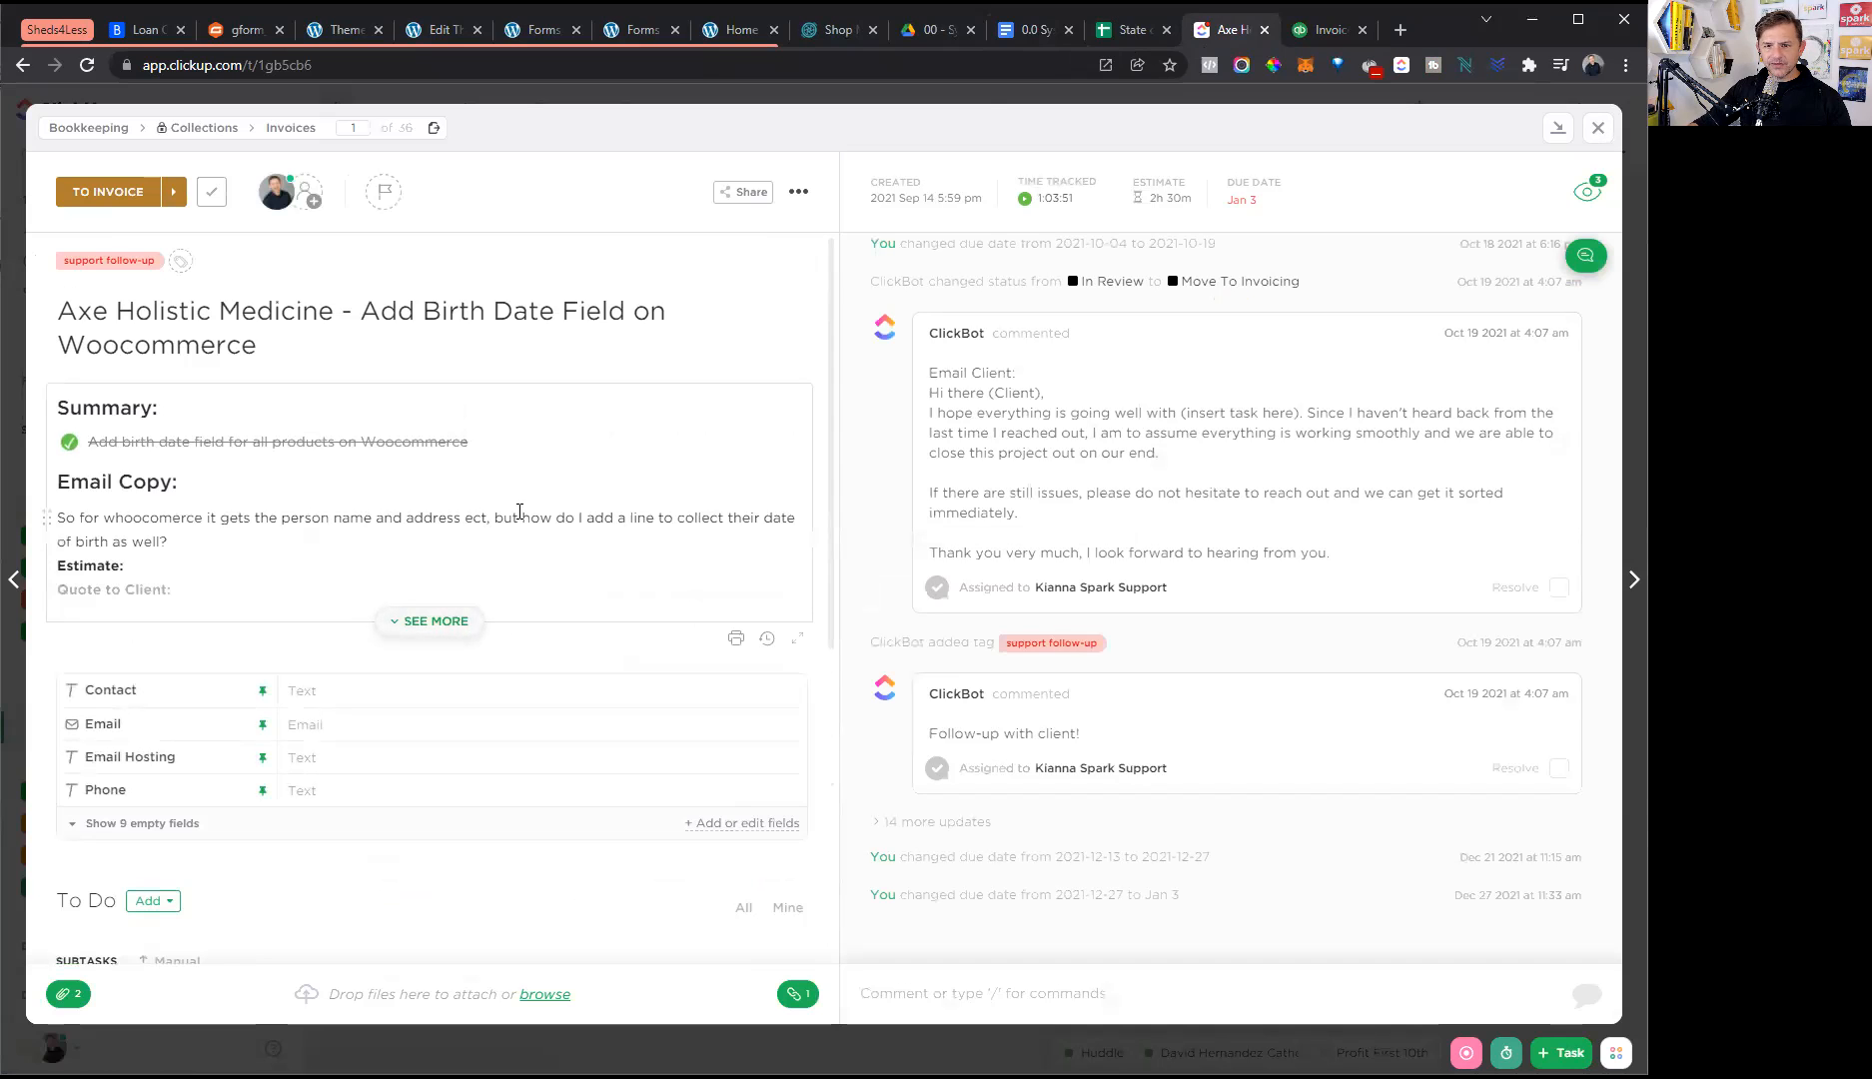
{"action": "left_click", "coordinate": [1599, 127]}
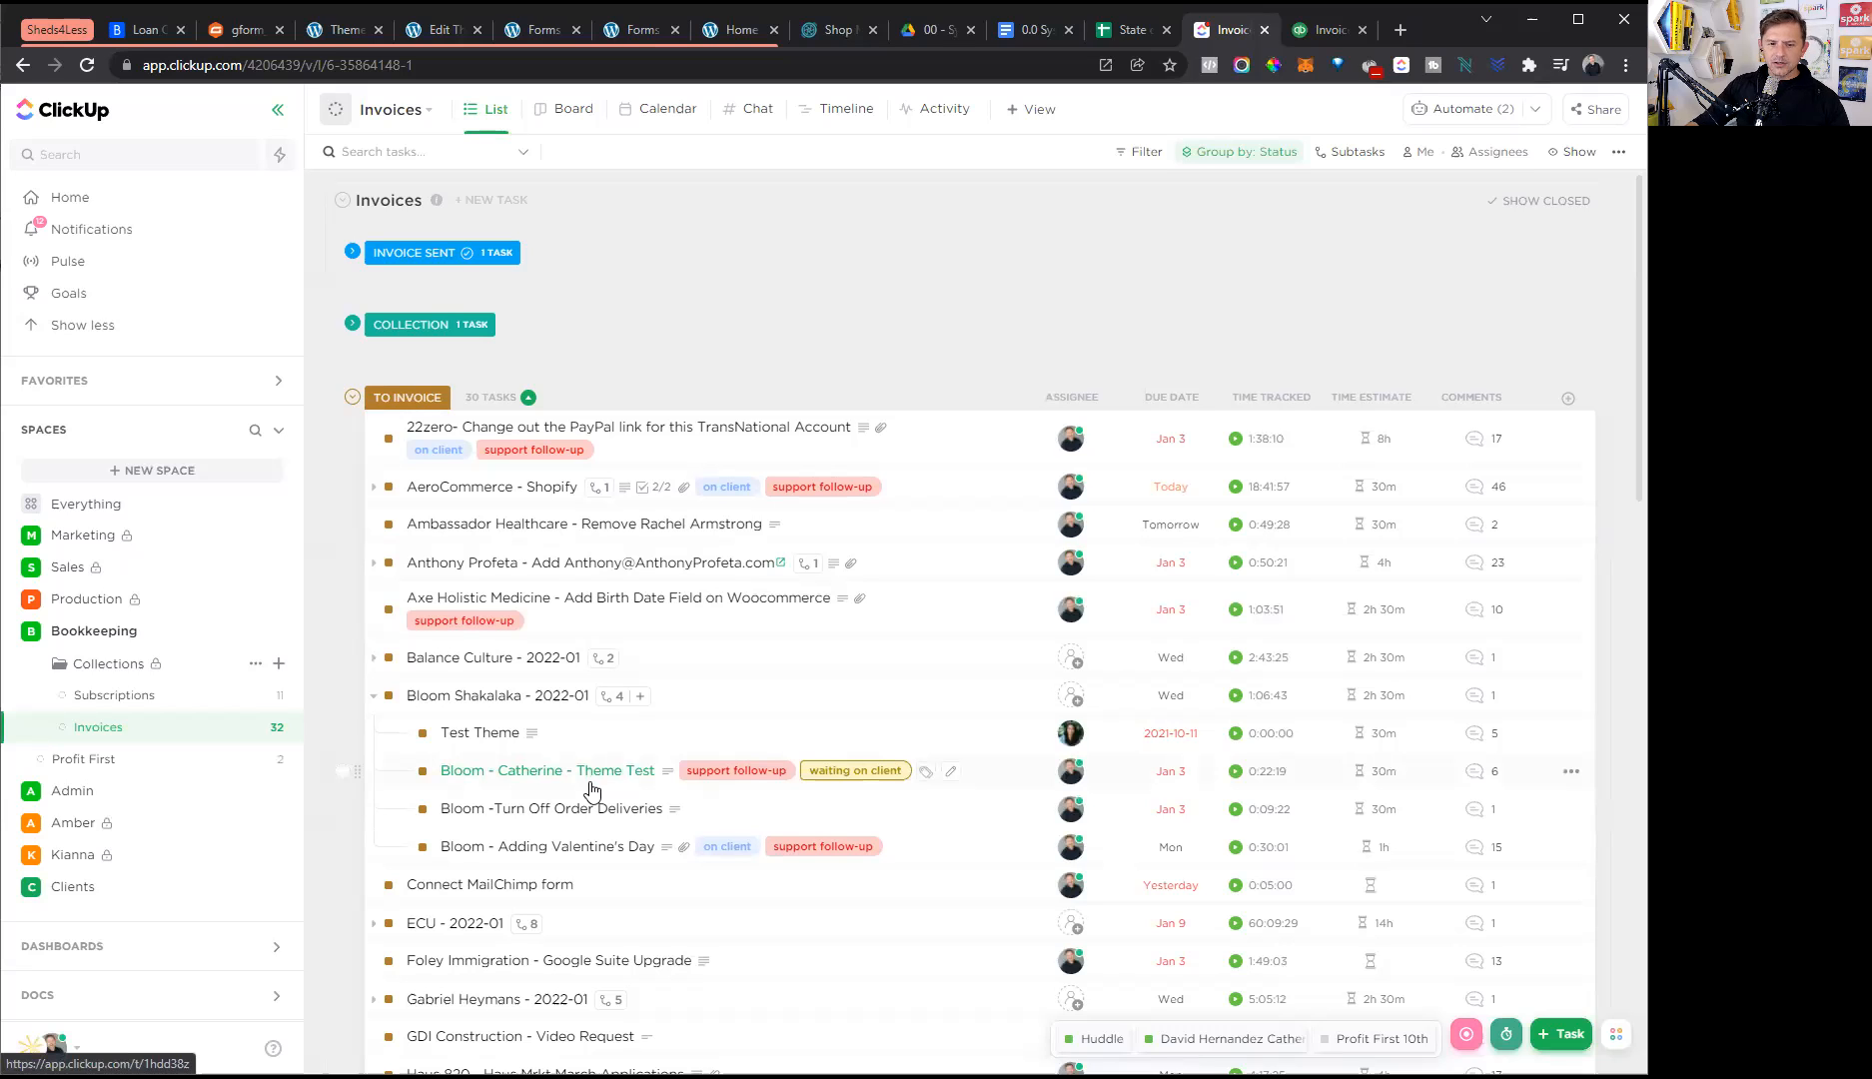
{"action": "left_click", "coordinate": [530, 702]}
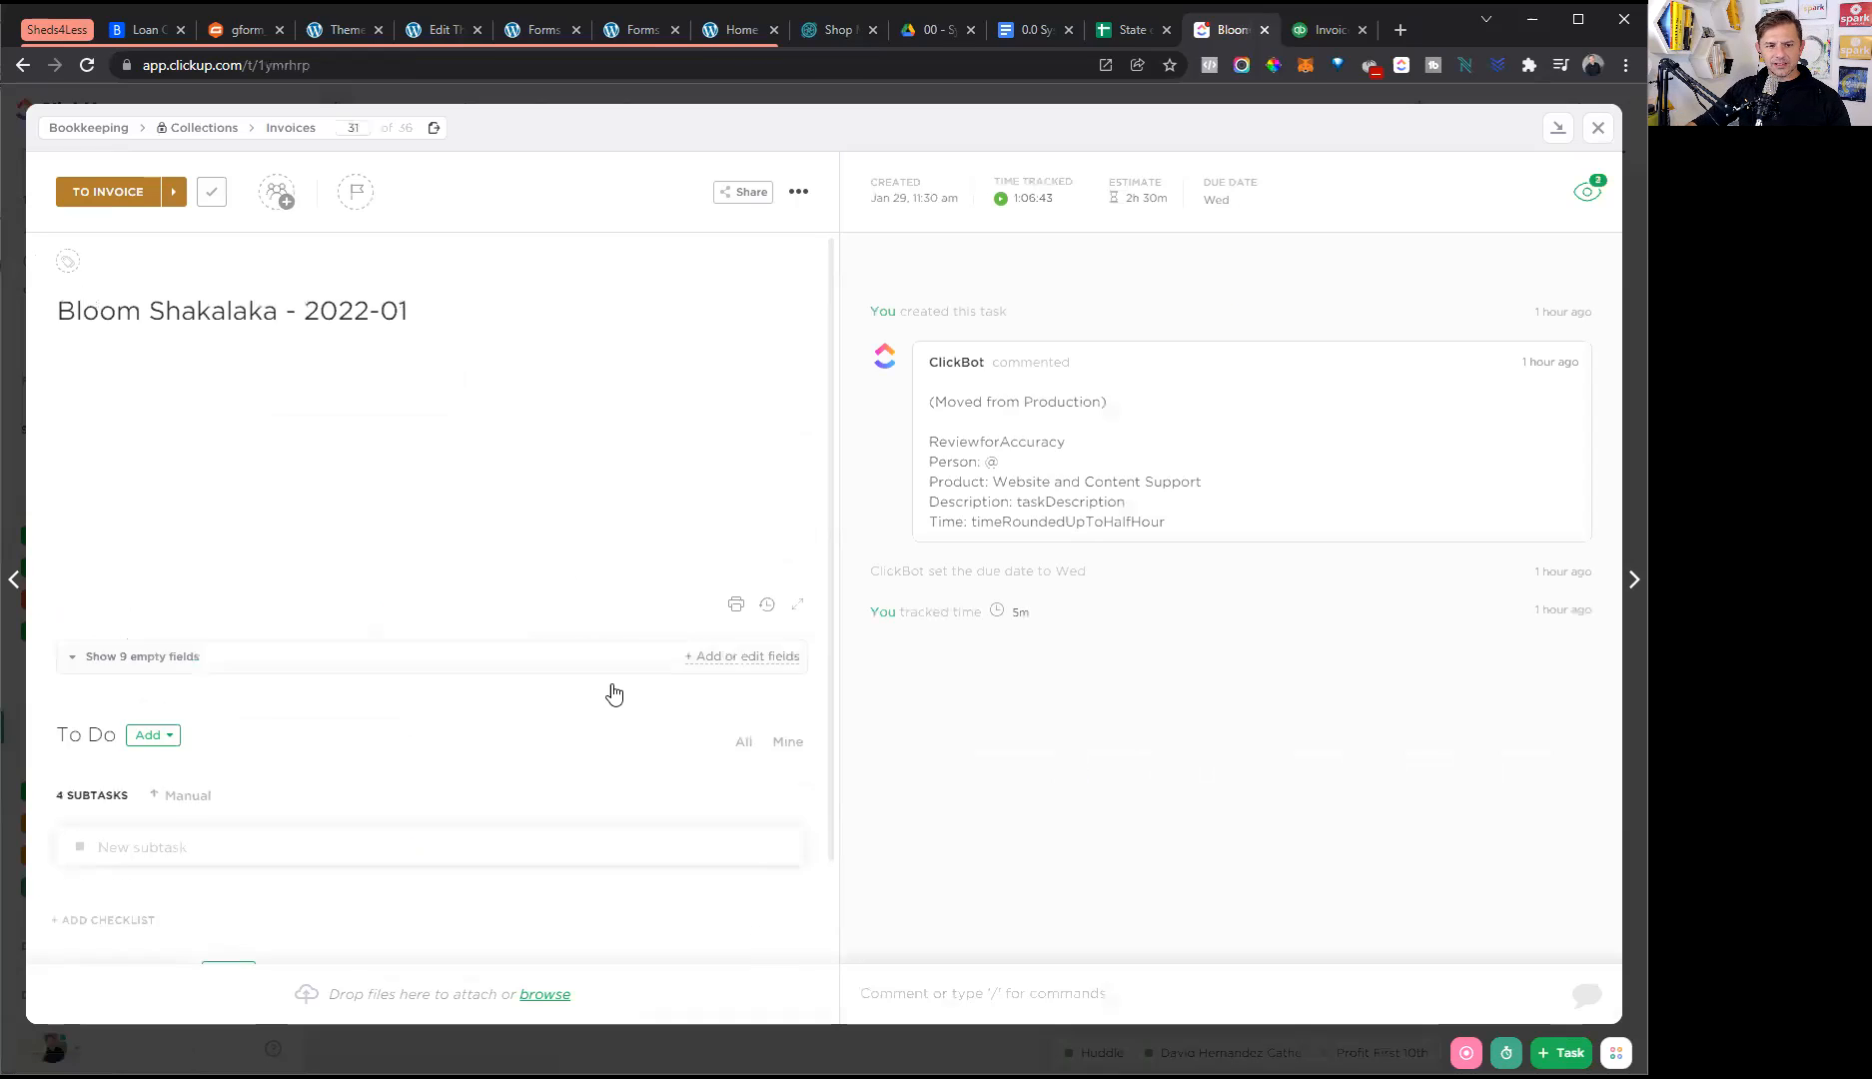
{"action": "left_click_drag", "start_coordinate": [829, 274], "coordinate": [762, 560]}
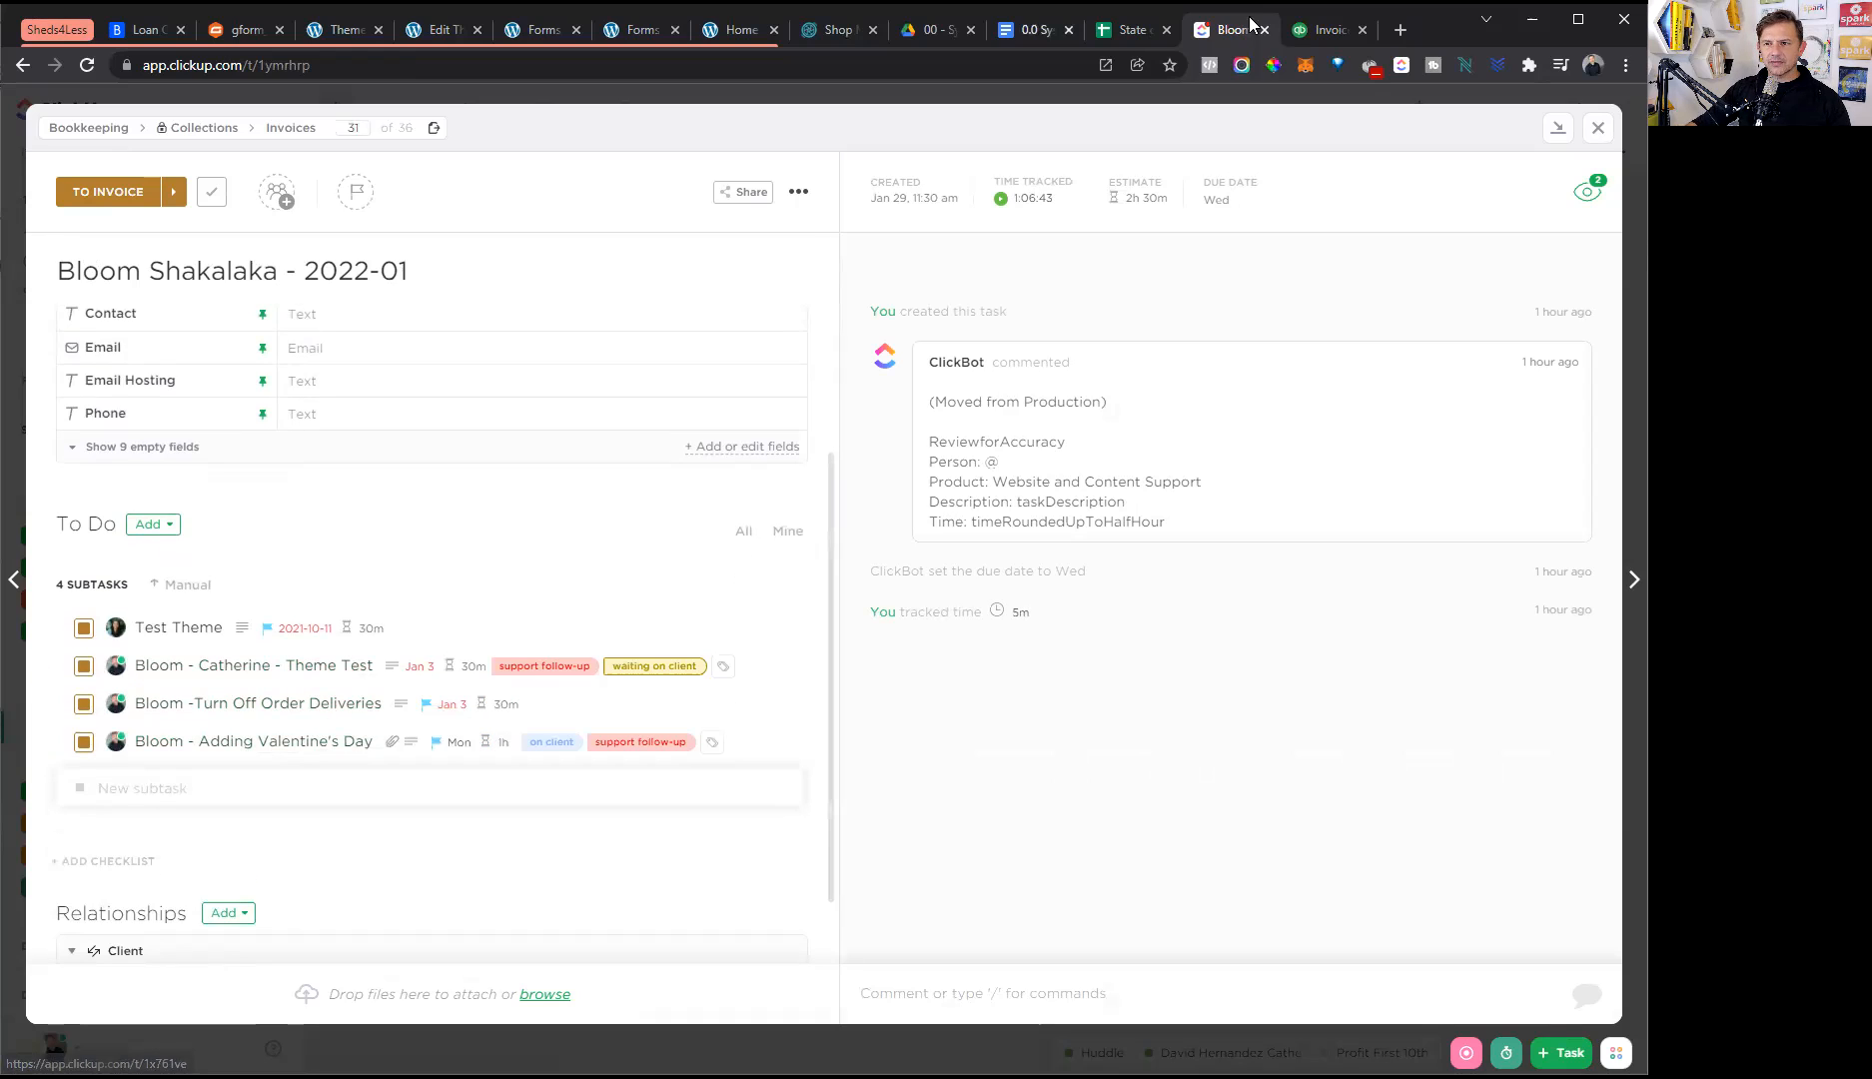
- Fill the QuickBooks row's description with asterisked lines from the ClickUp subtasks: "Theme Test", "Turn off Order Deliveries" and "Adding Valentine's Day"
{"action": "left_click", "coordinate": [1329, 30]}
{"action": "left_click", "coordinate": [711, 560]}
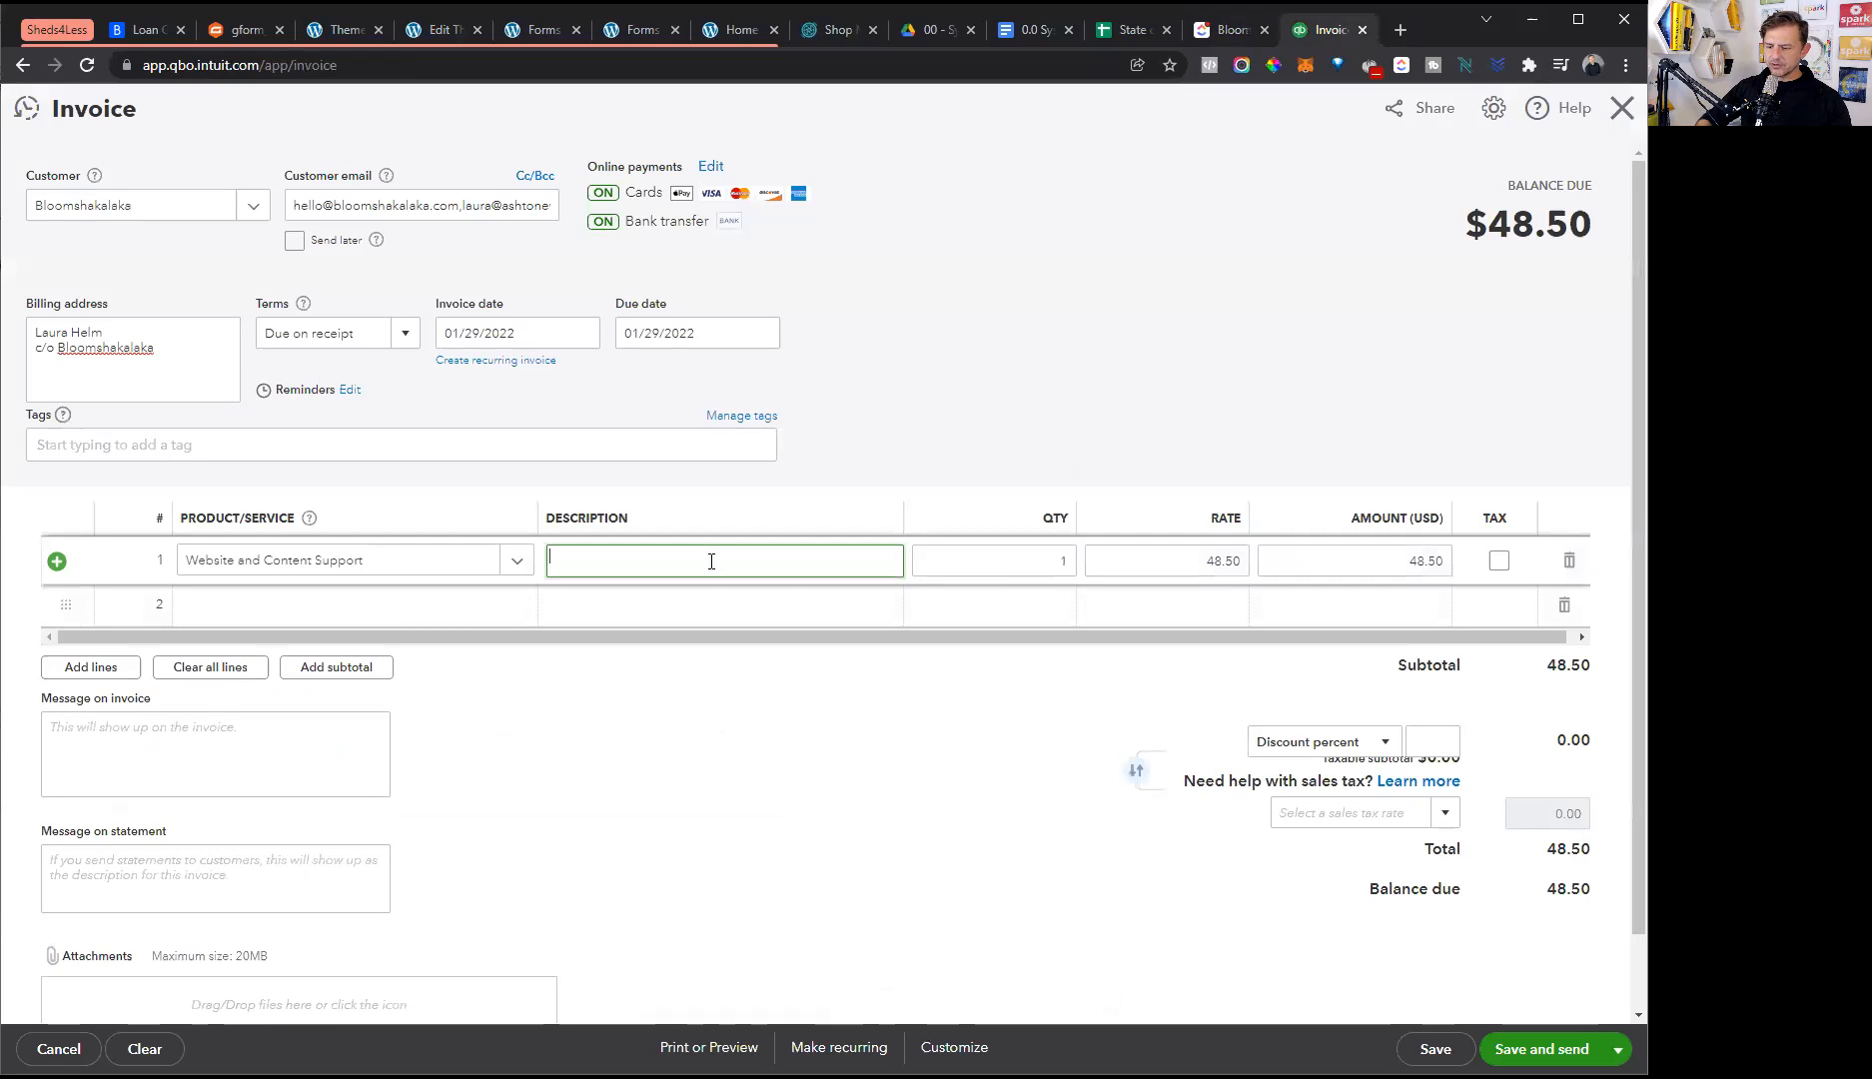
{"action": "type", "text": "* Theme"}
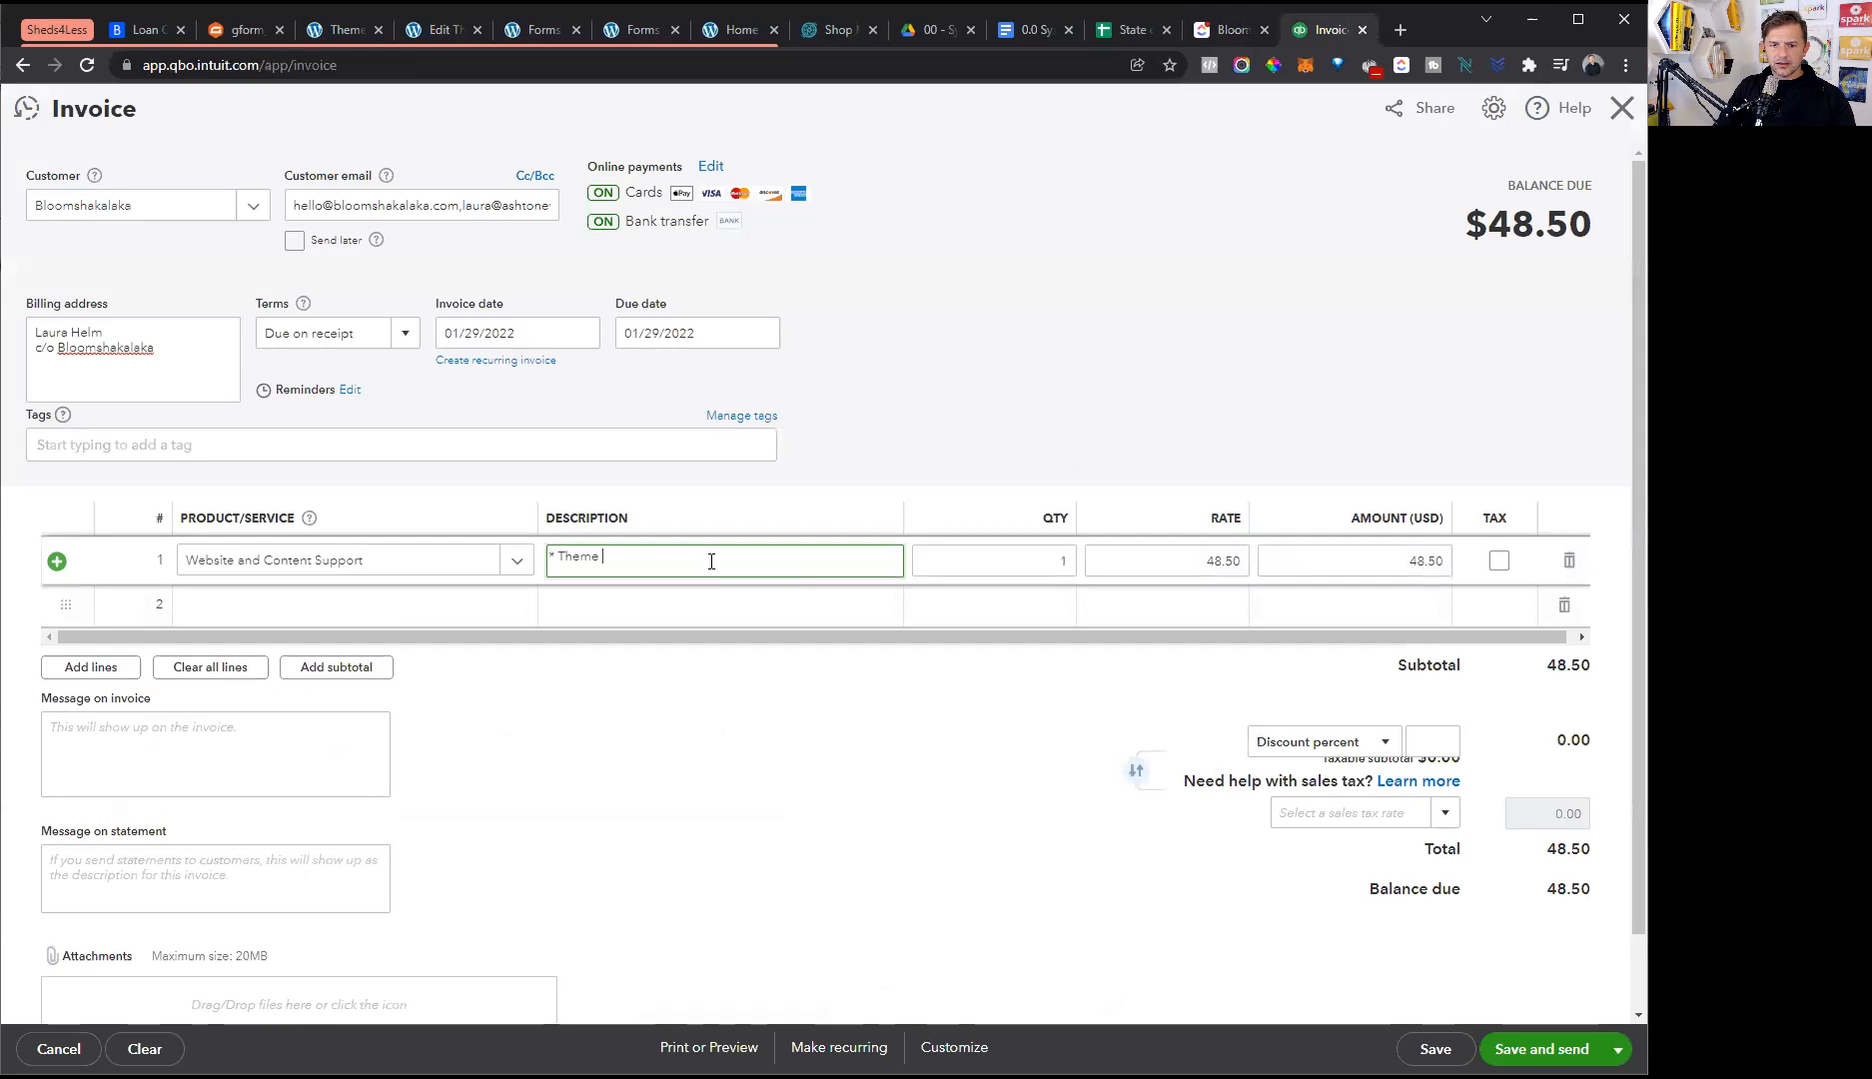
{"action": "type", "text": " Test"}
{"action": "key", "text": "Return"}
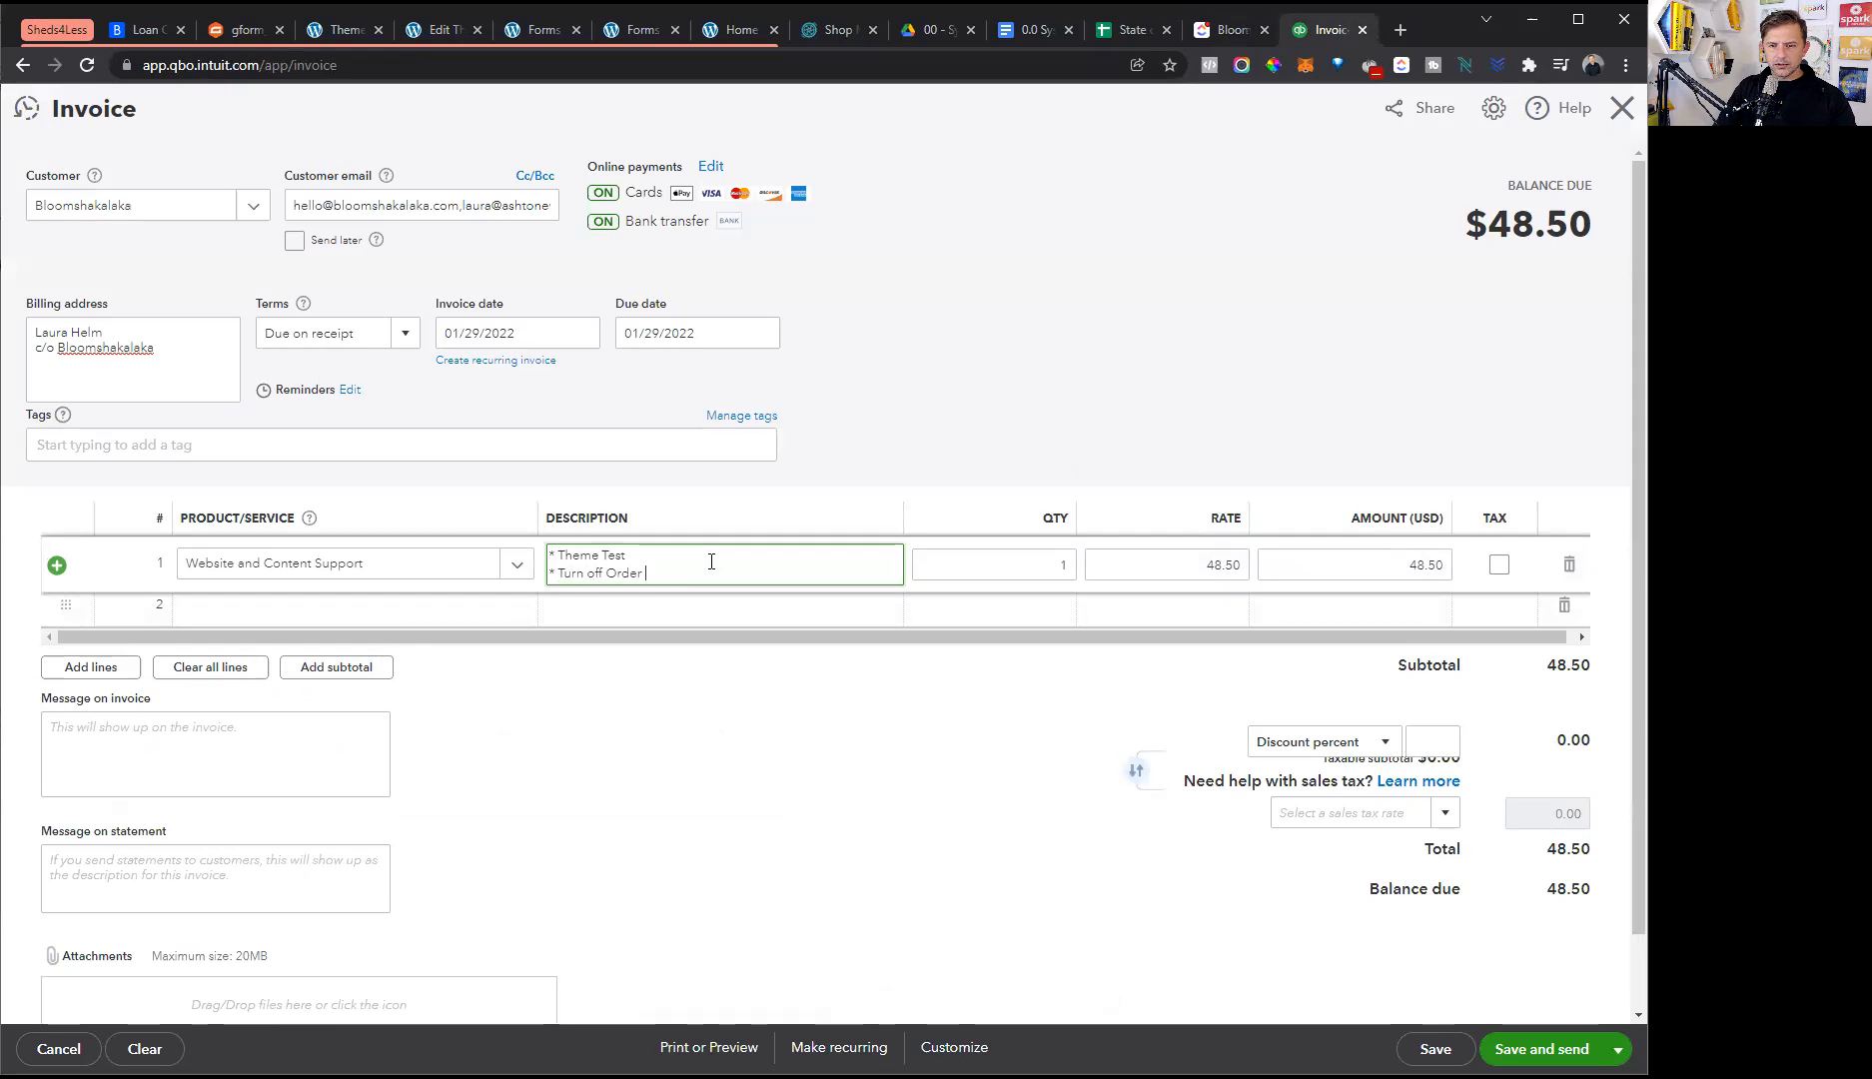
{"action": "key", "text": "Return"}
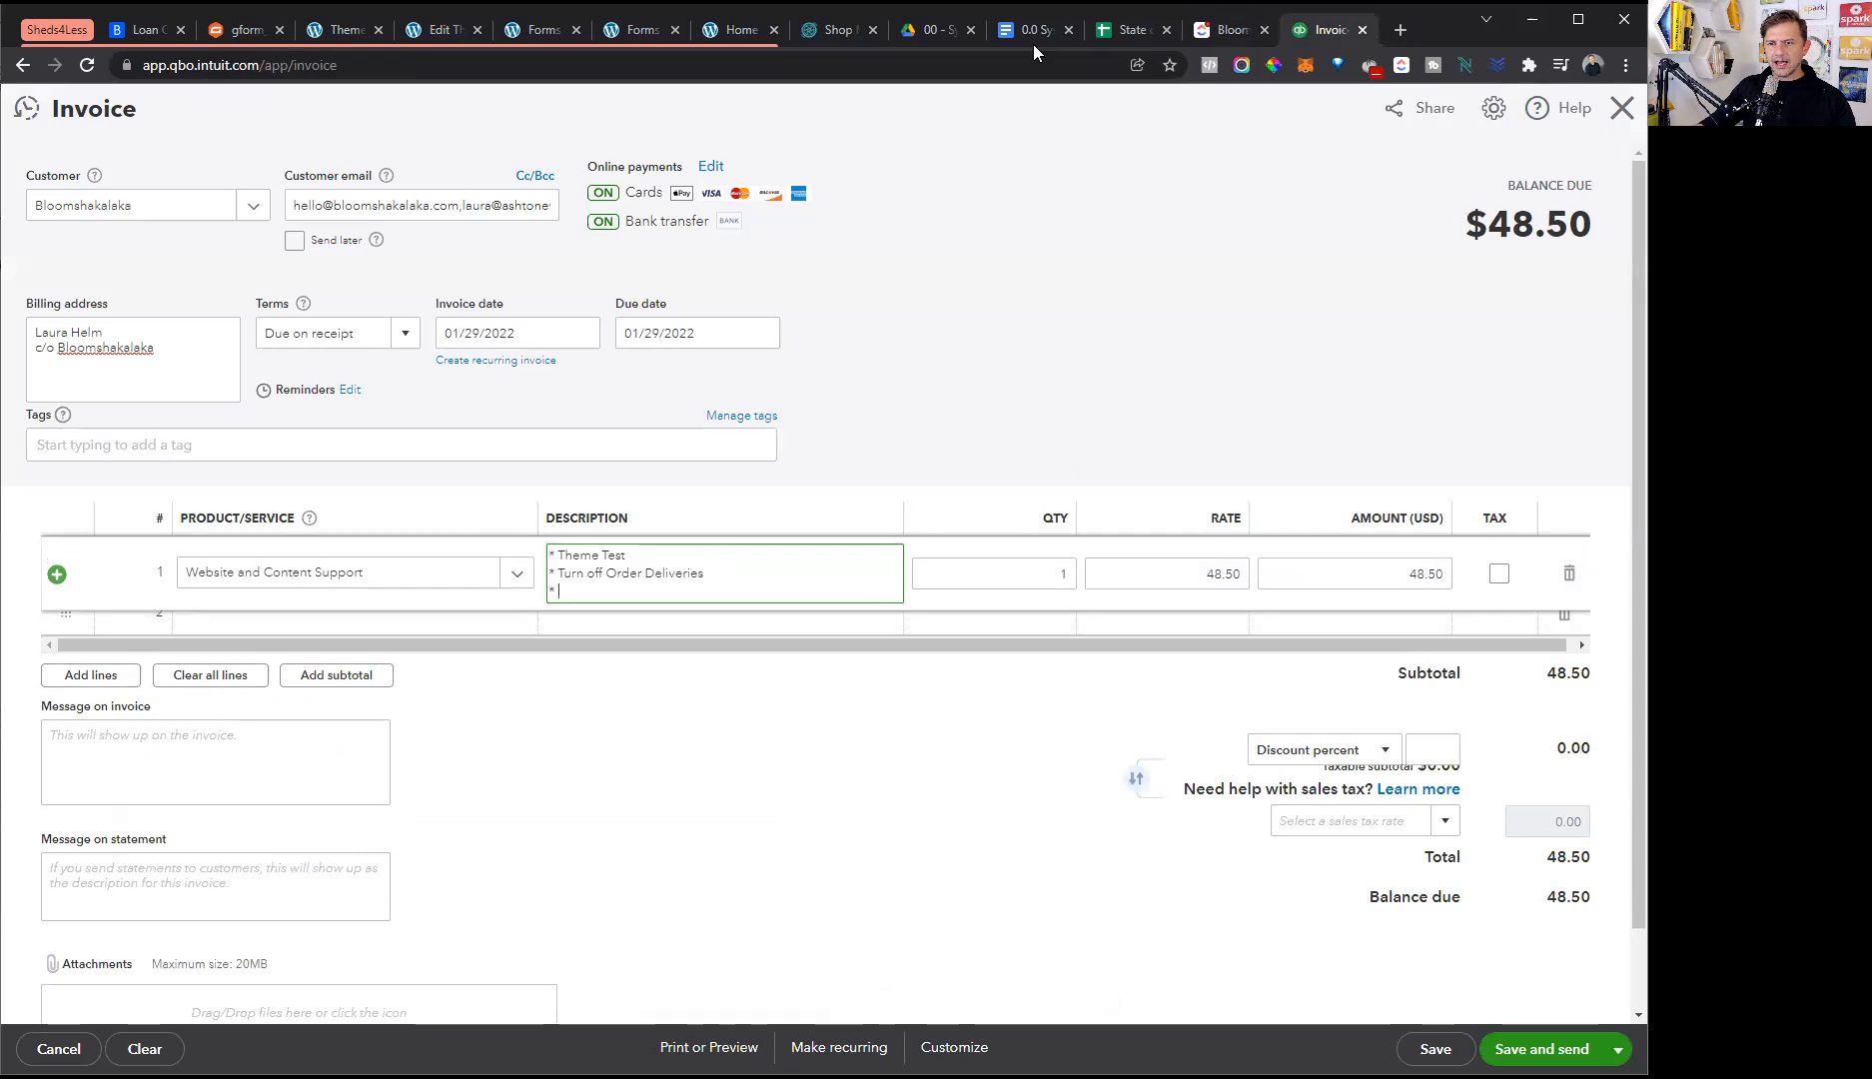
{"action": "left_click", "coordinate": [1229, 30]}
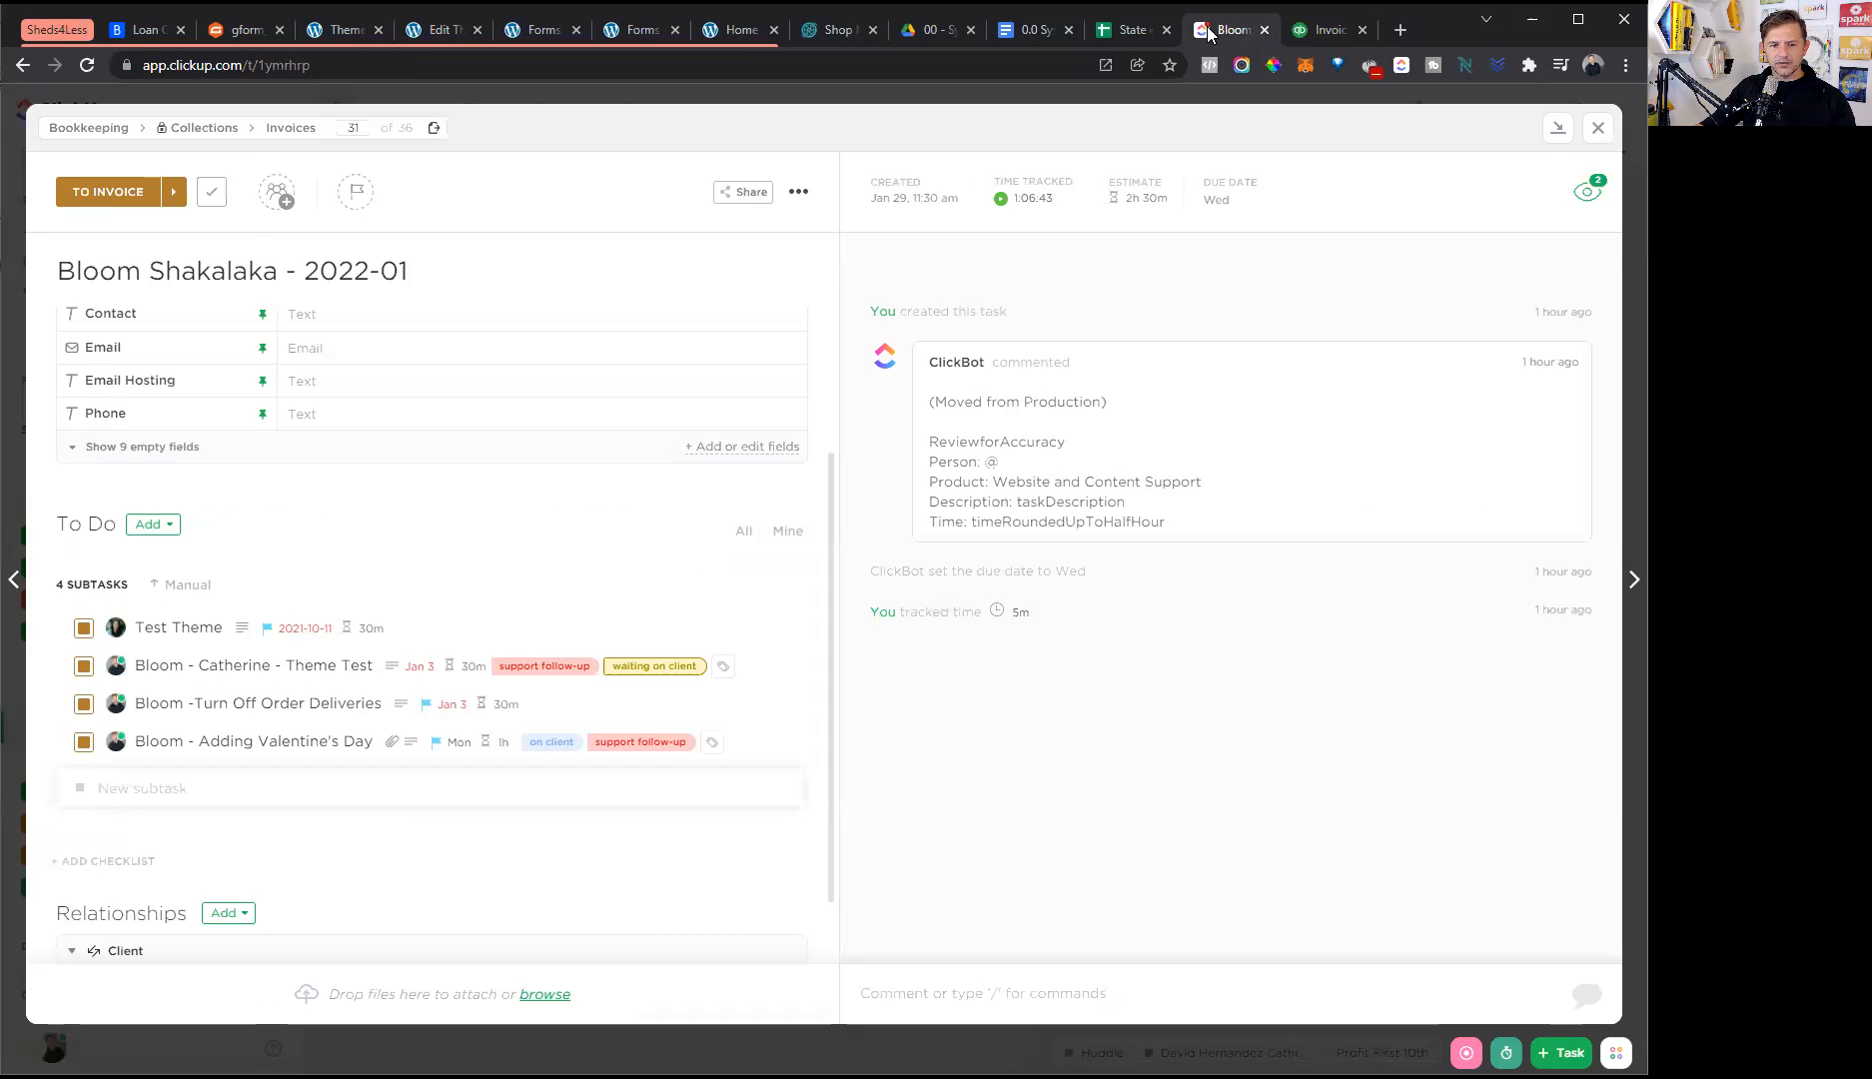
{"action": "left_click", "coordinate": [1299, 37]}
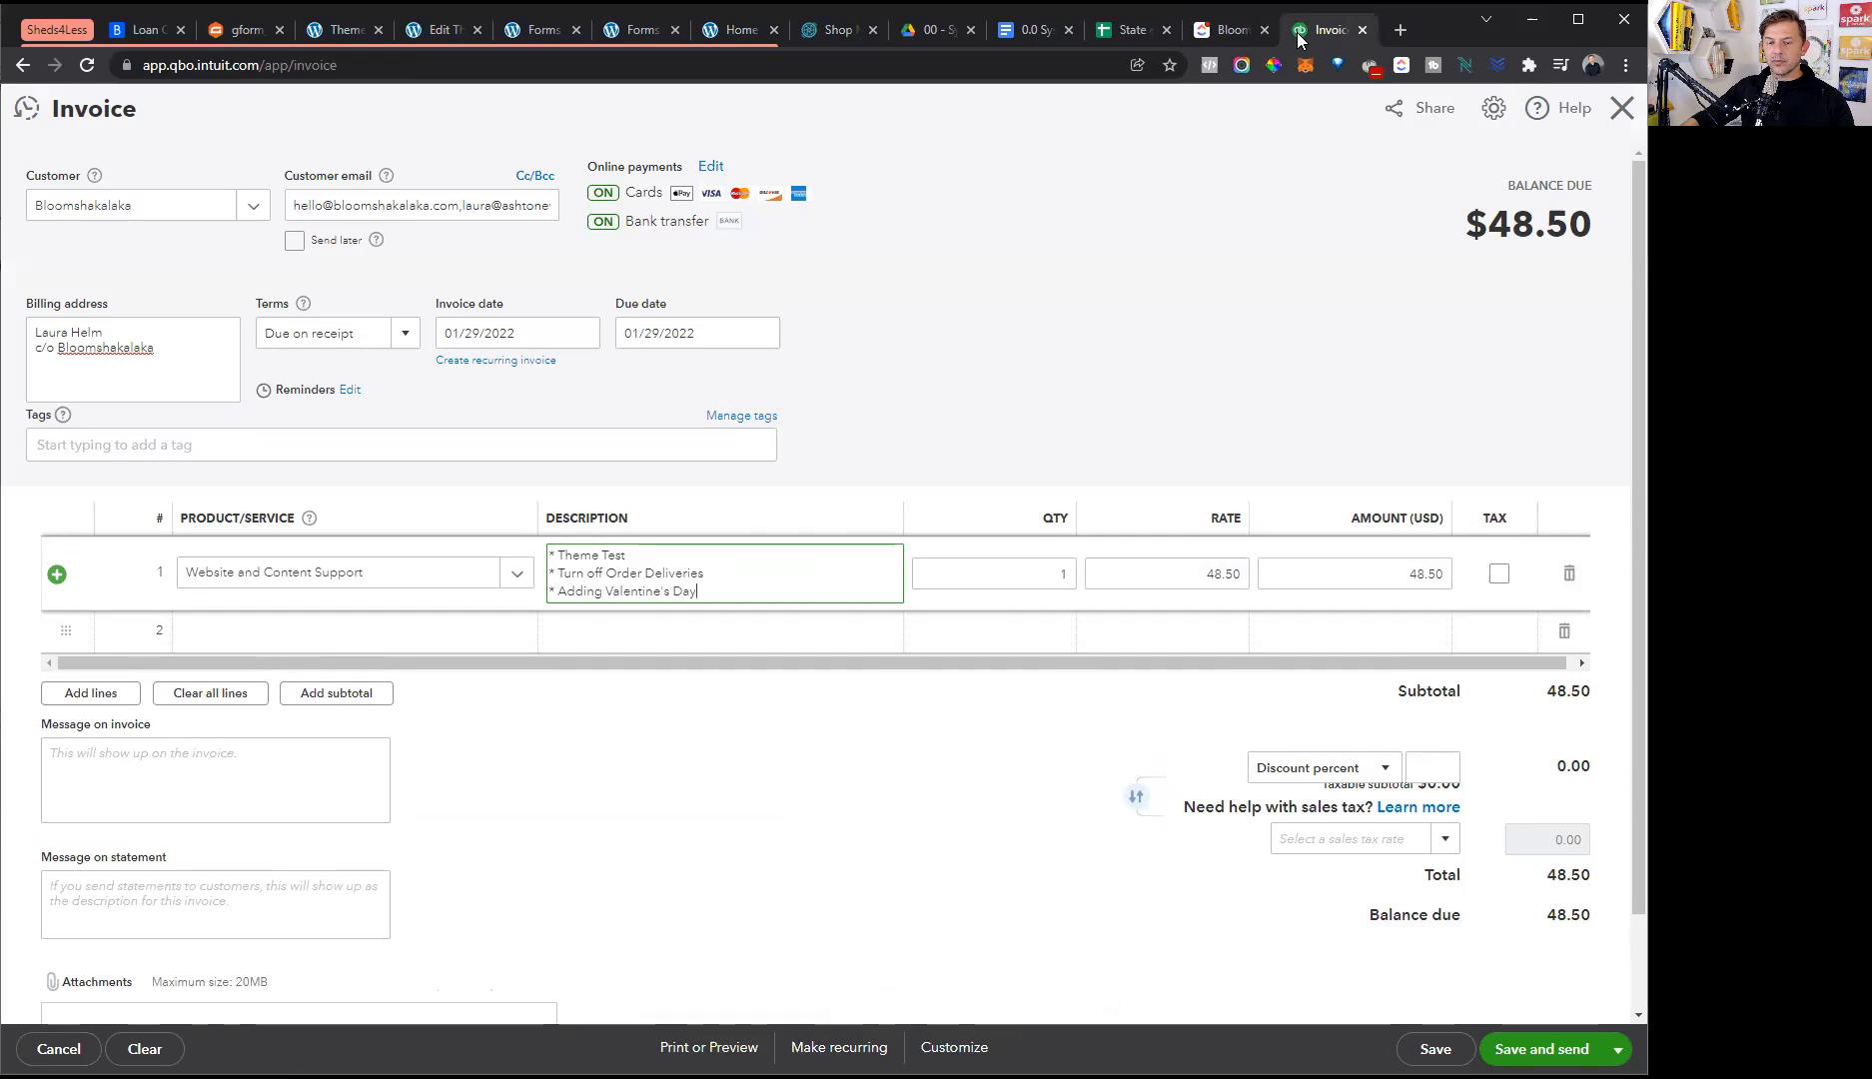
{"action": "left_click", "coordinate": [867, 702]}
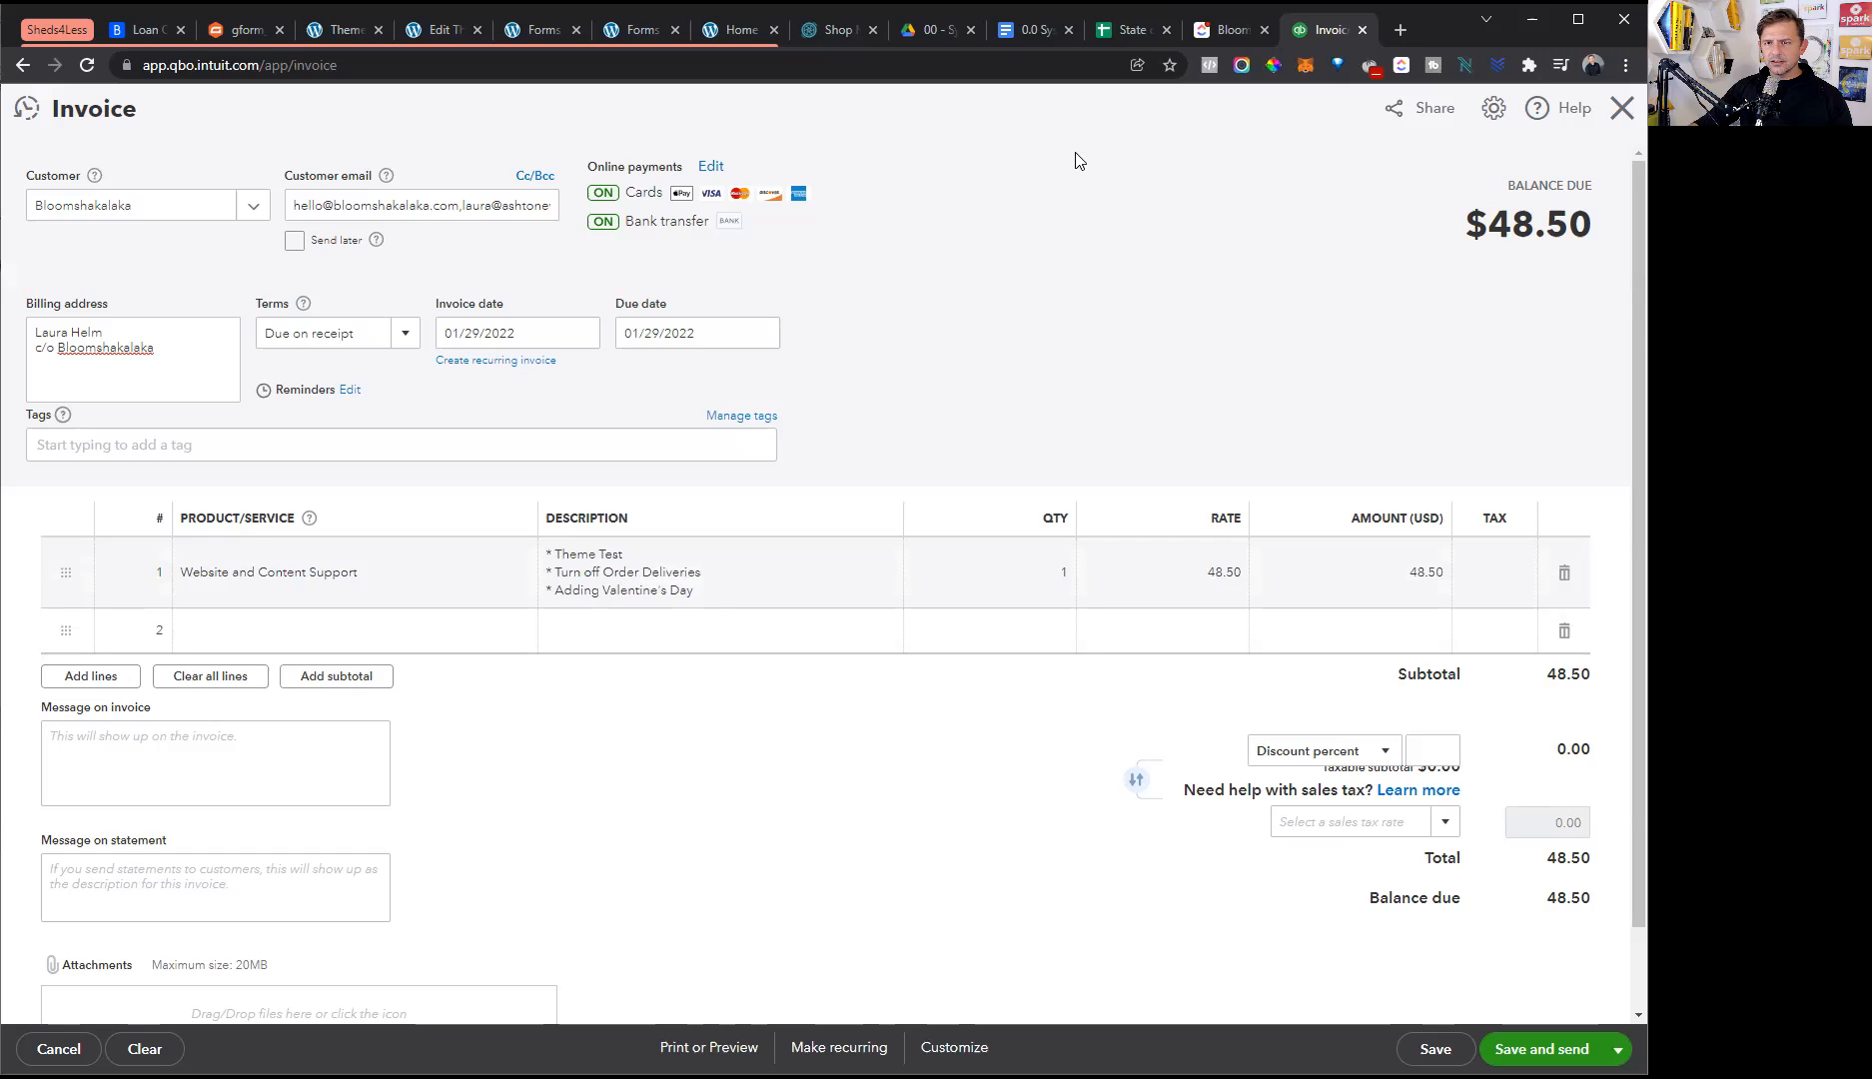
- In ClickUp, review each of the four subtasks of "Bloom Shakalaka - 2022-01", then return to the parent task to check its time estimate
{"action": "left_click", "coordinate": [1219, 32]}
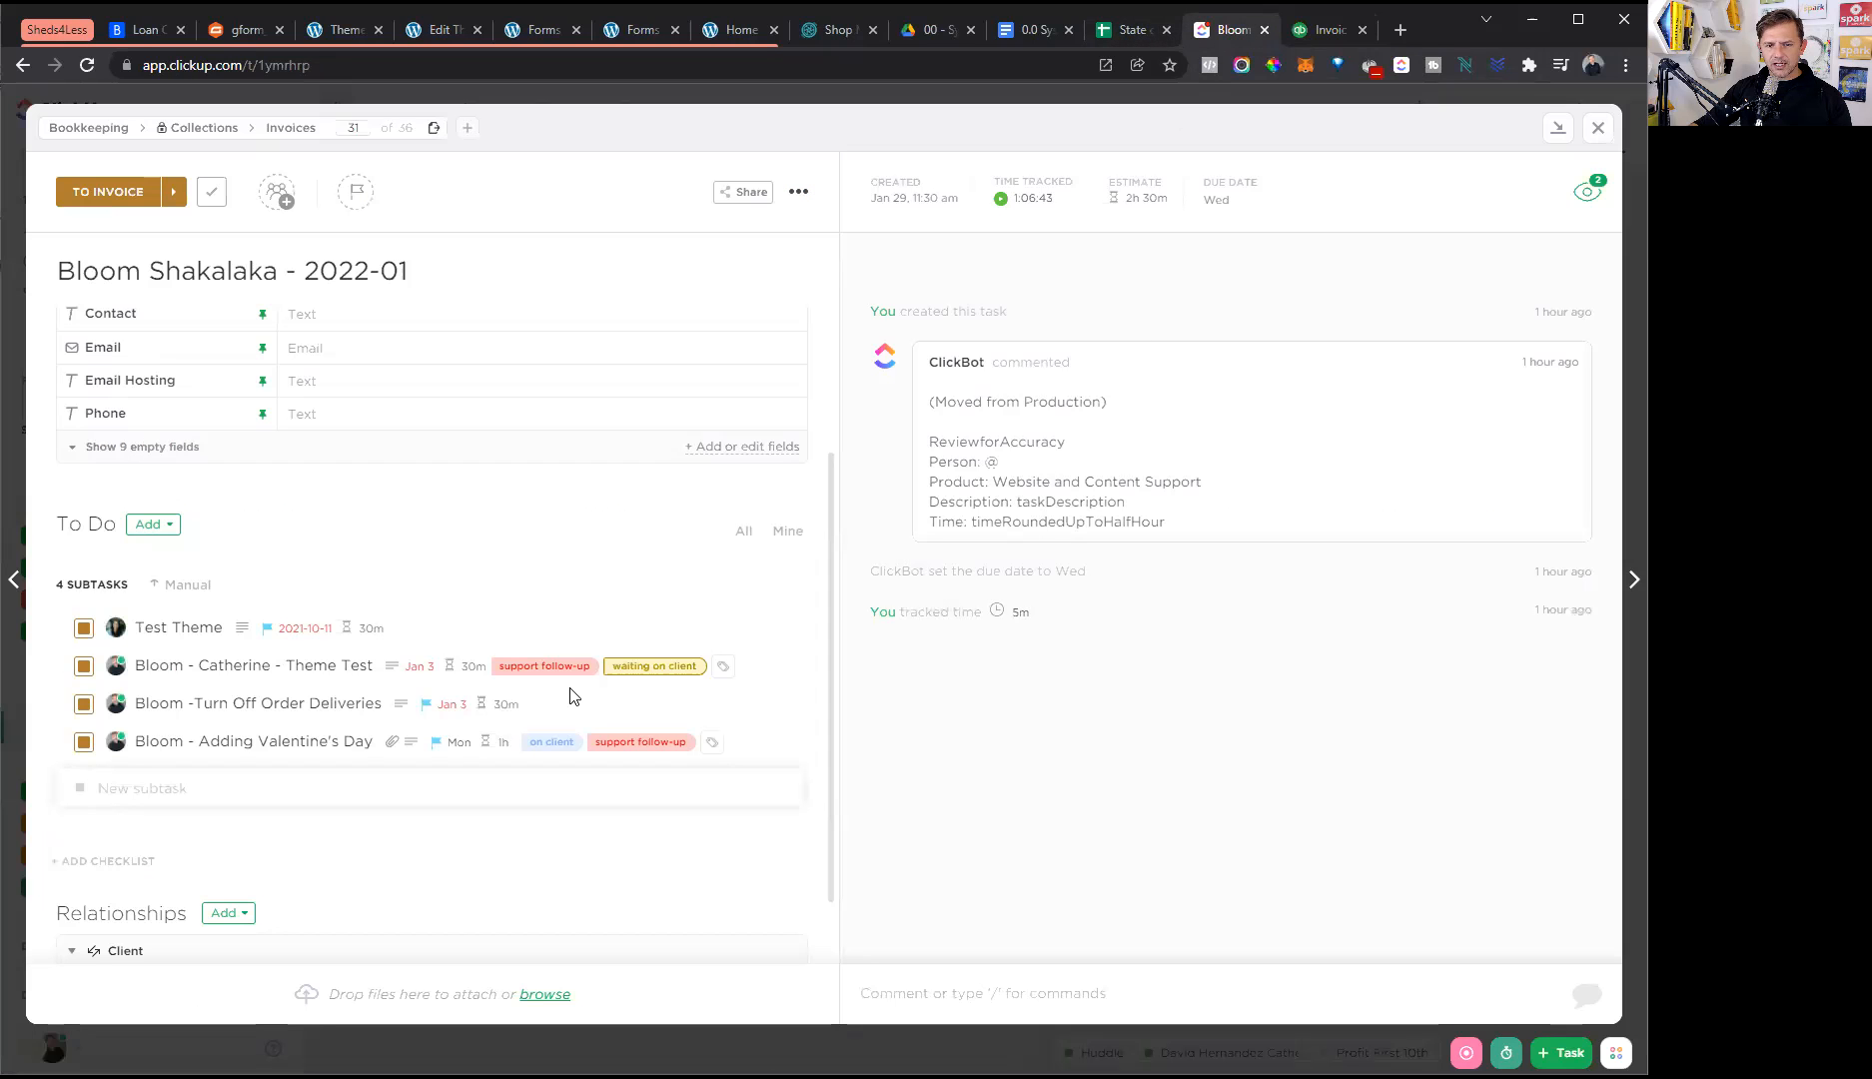
{"action": "left_click_drag", "start_coordinate": [827, 668], "coordinate": [834, 373]}
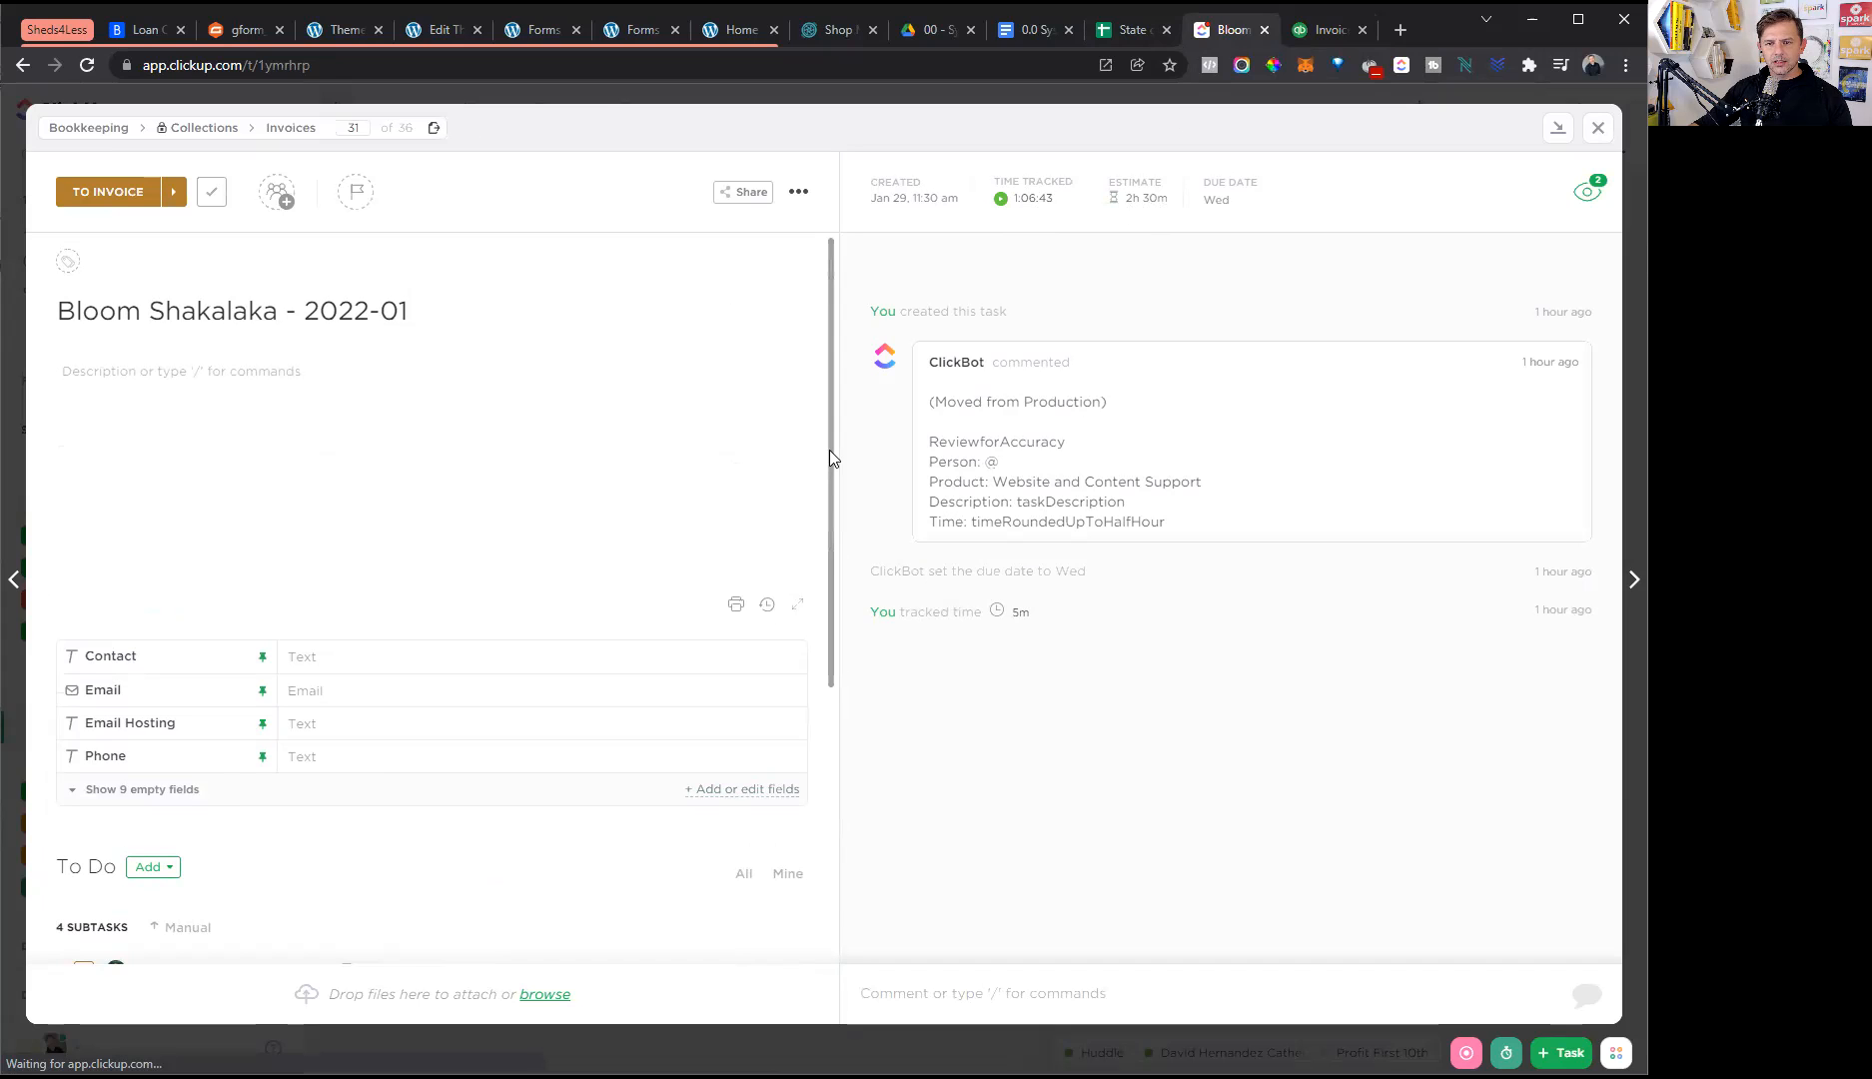
{"action": "left_click_drag", "start_coordinate": [829, 449], "coordinate": [837, 661]}
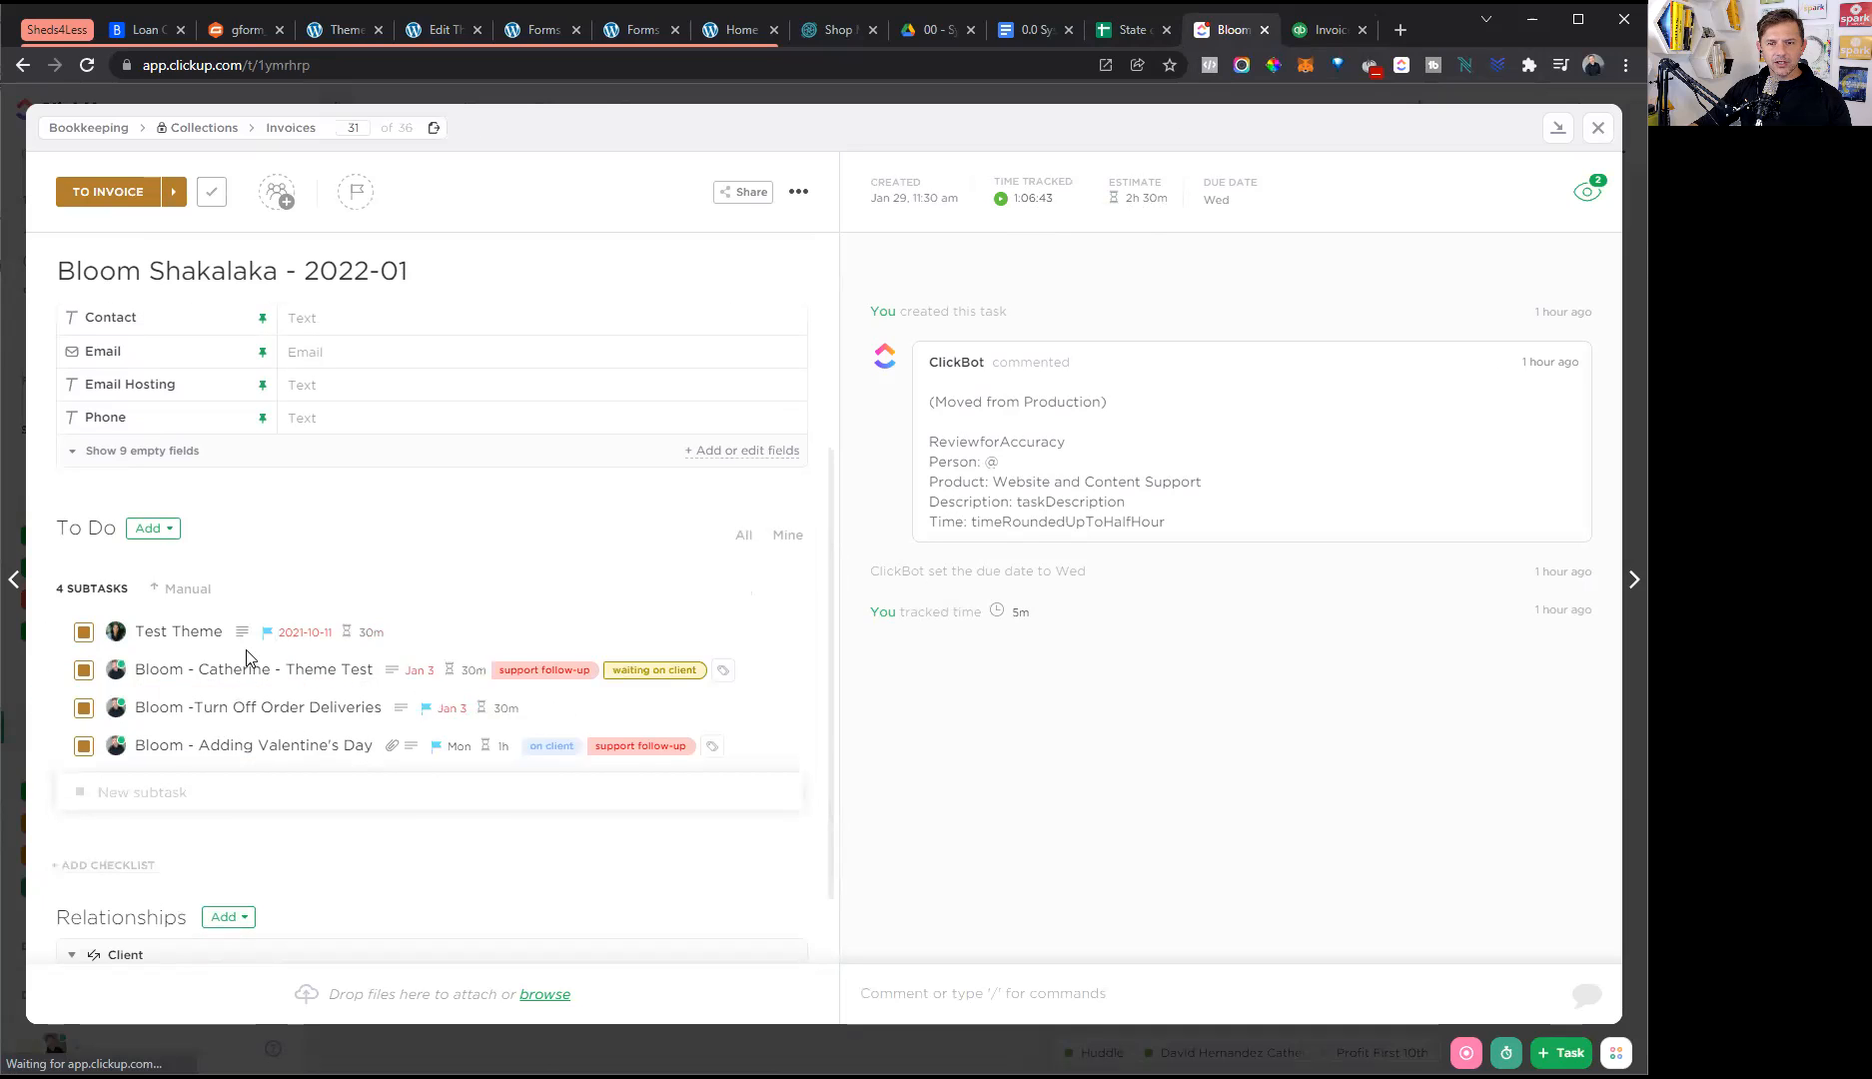
{"action": "left_click", "coordinate": [199, 633]}
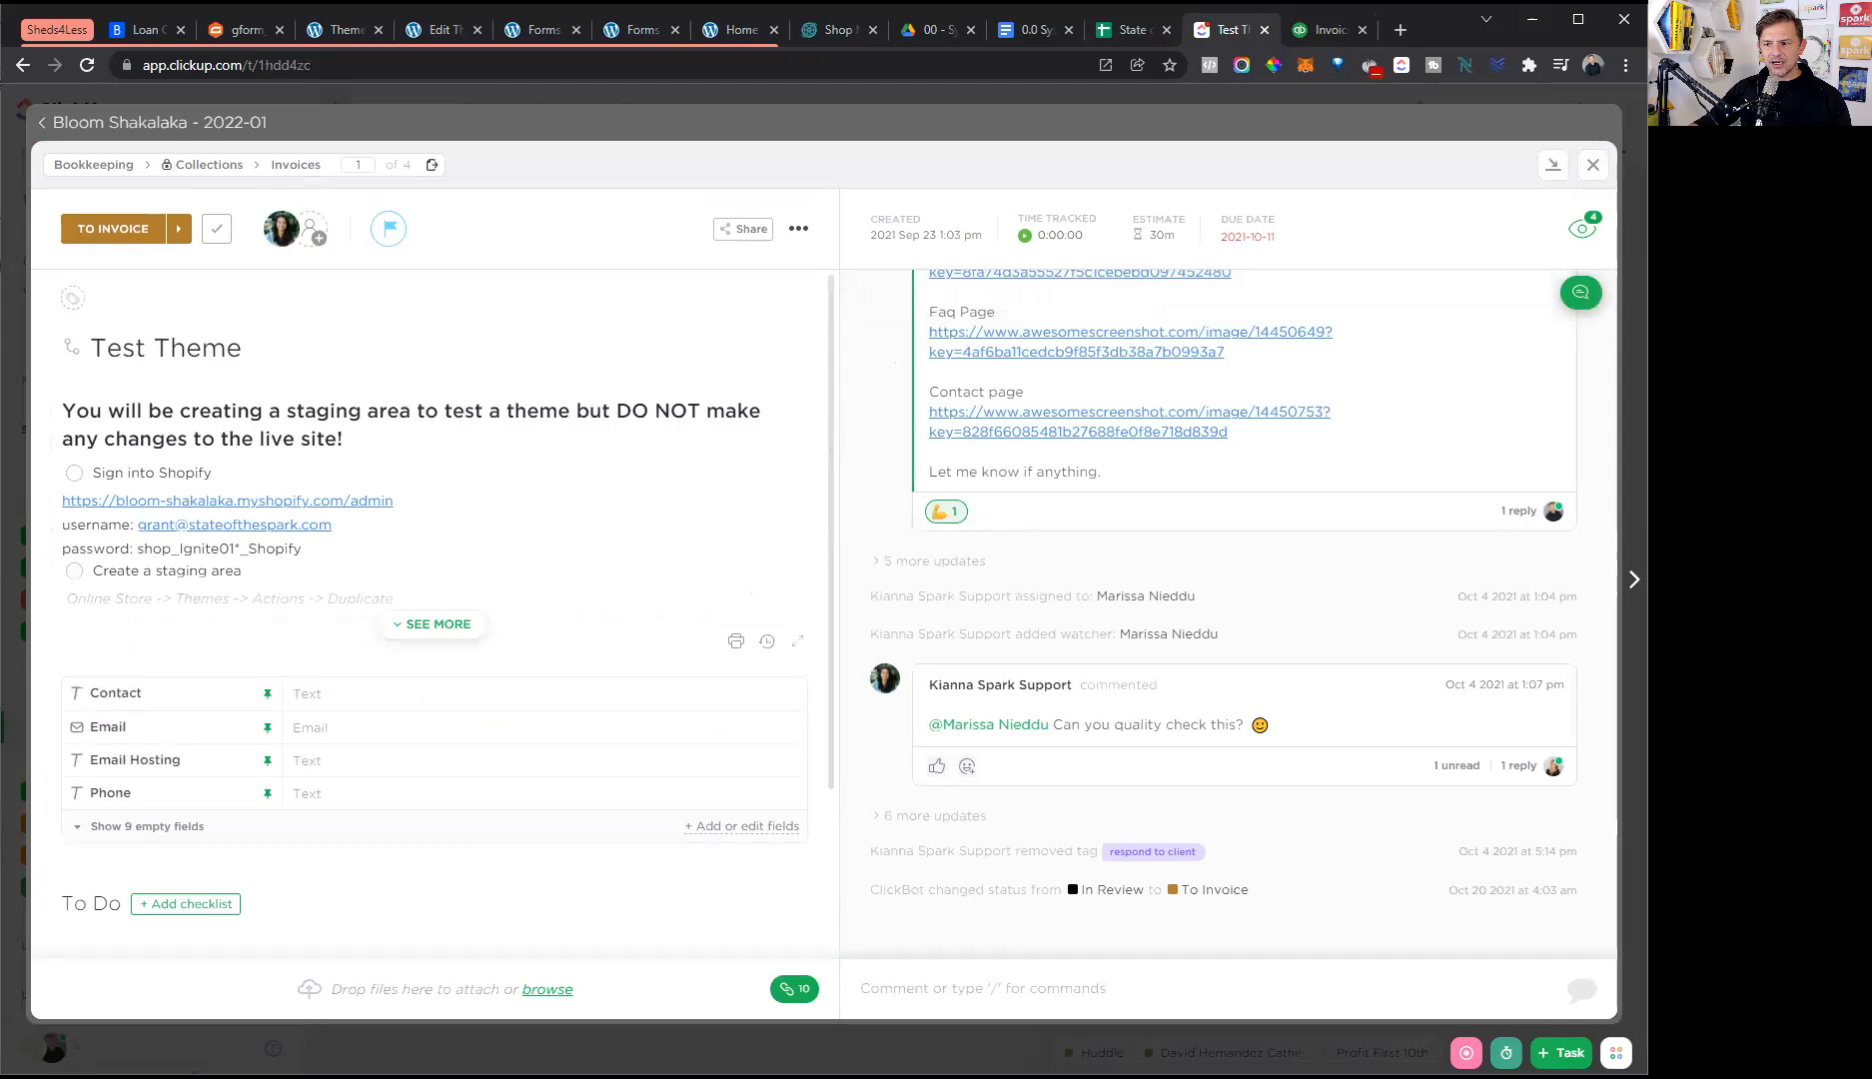
{"action": "key", "text": "ctrl+shift+Right"}
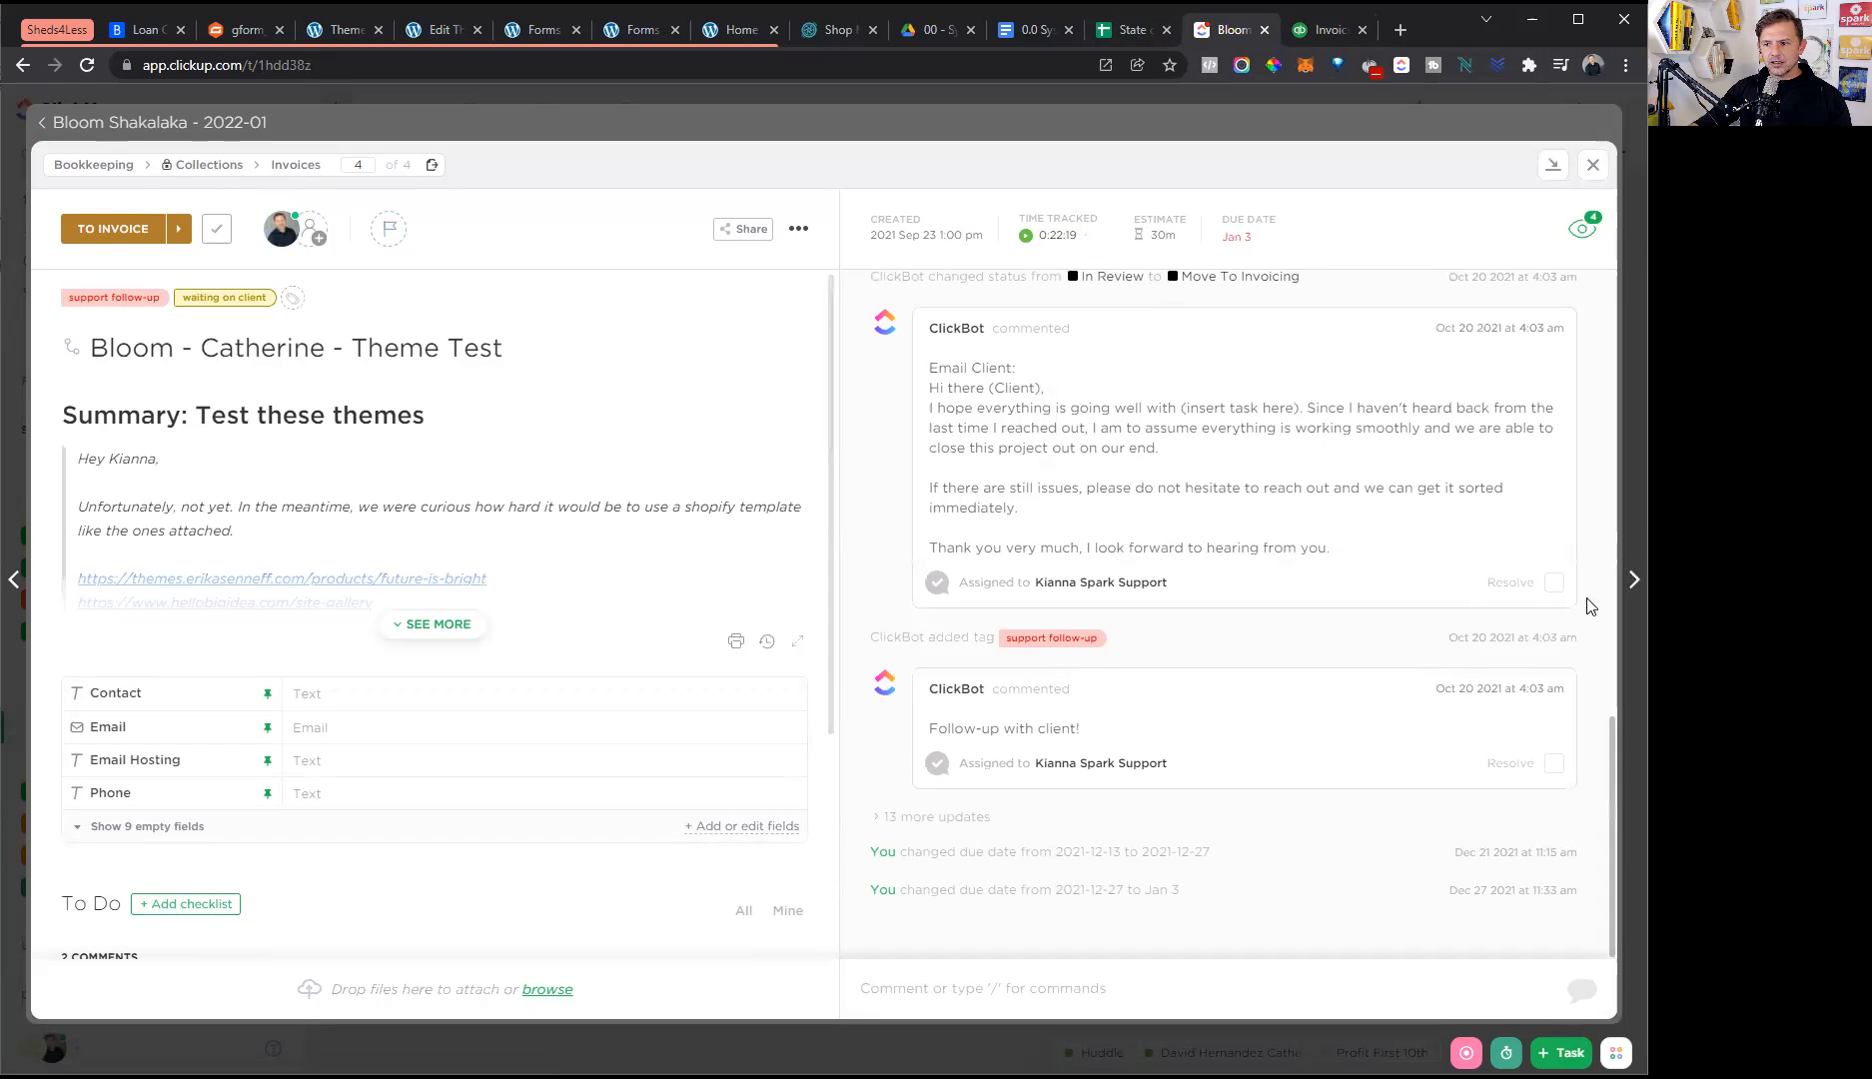
{"action": "left_click", "coordinate": [1634, 580]}
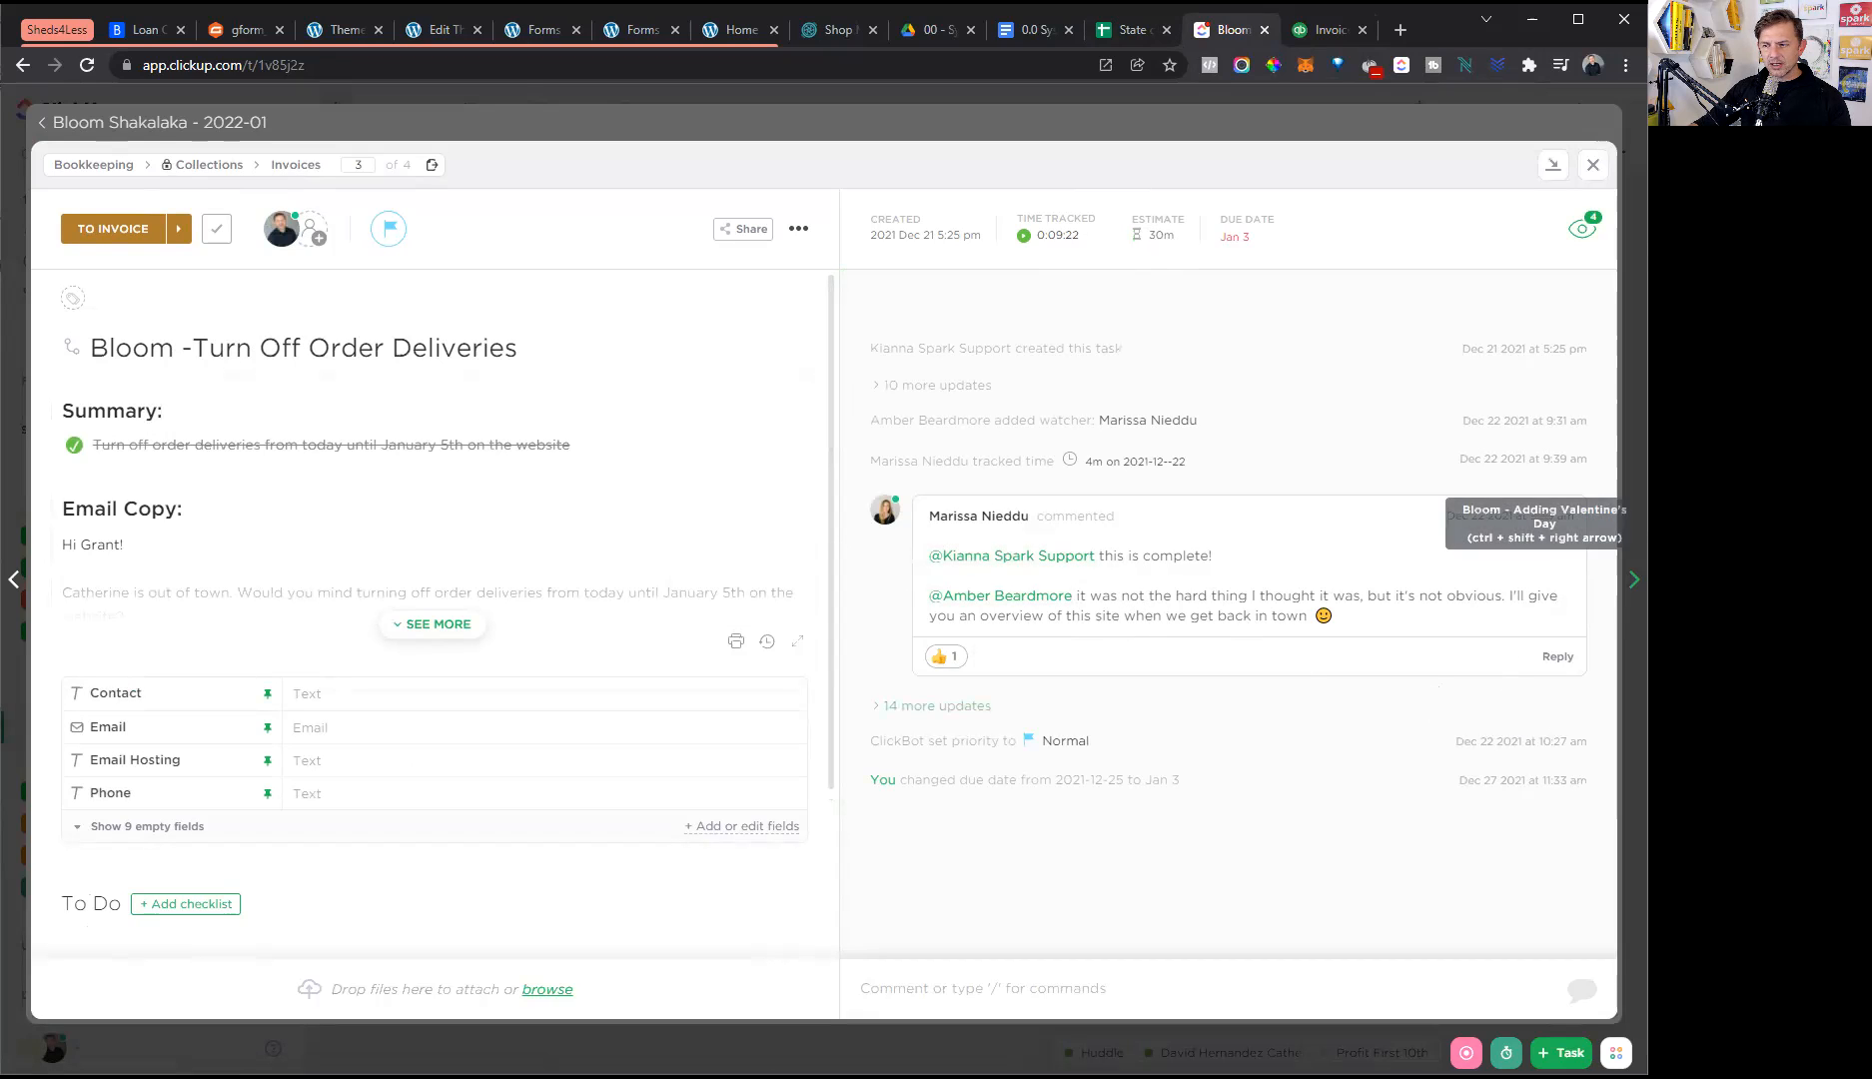
{"action": "left_click", "coordinate": [1634, 579]}
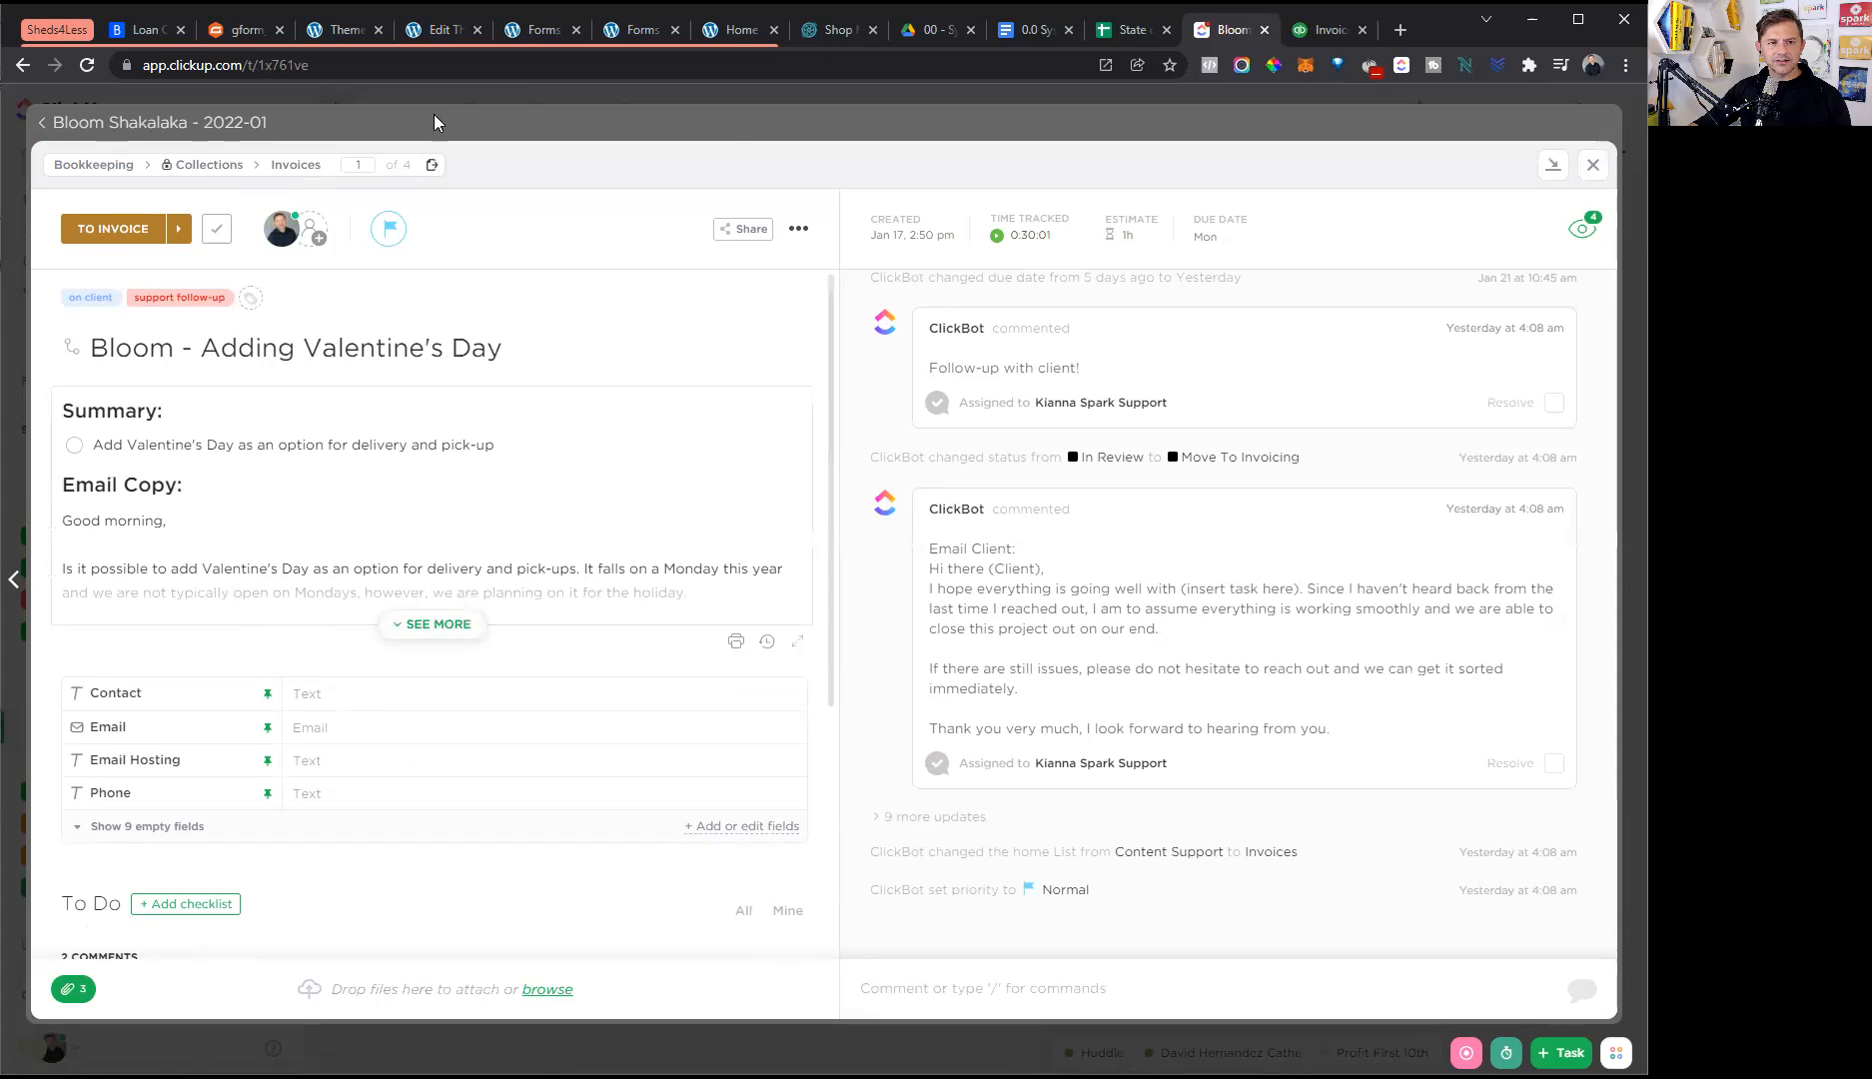
{"action": "left_click", "coordinate": [190, 122]}
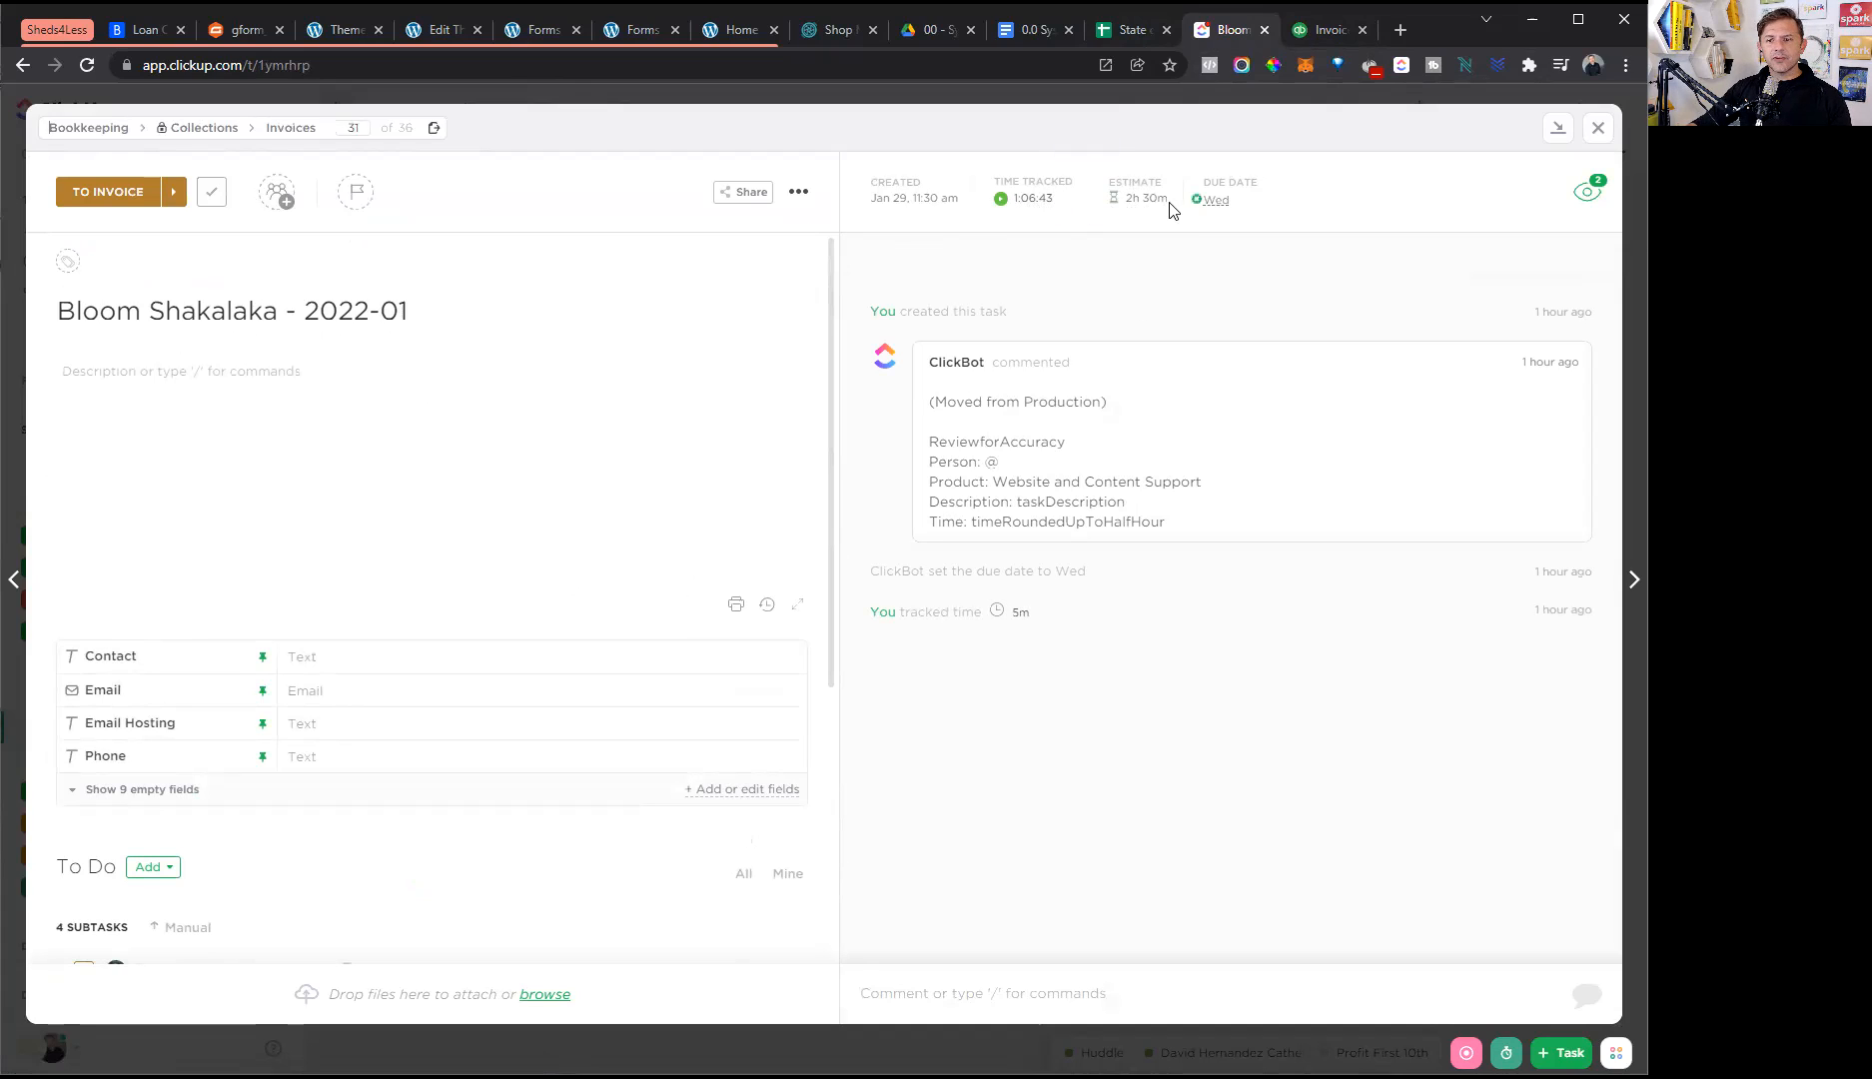
- Set the Website and Content Support row's quantity to 2.5 in QuickBooks and check its rate, description and amount
{"action": "left_click", "coordinate": [1320, 37]}
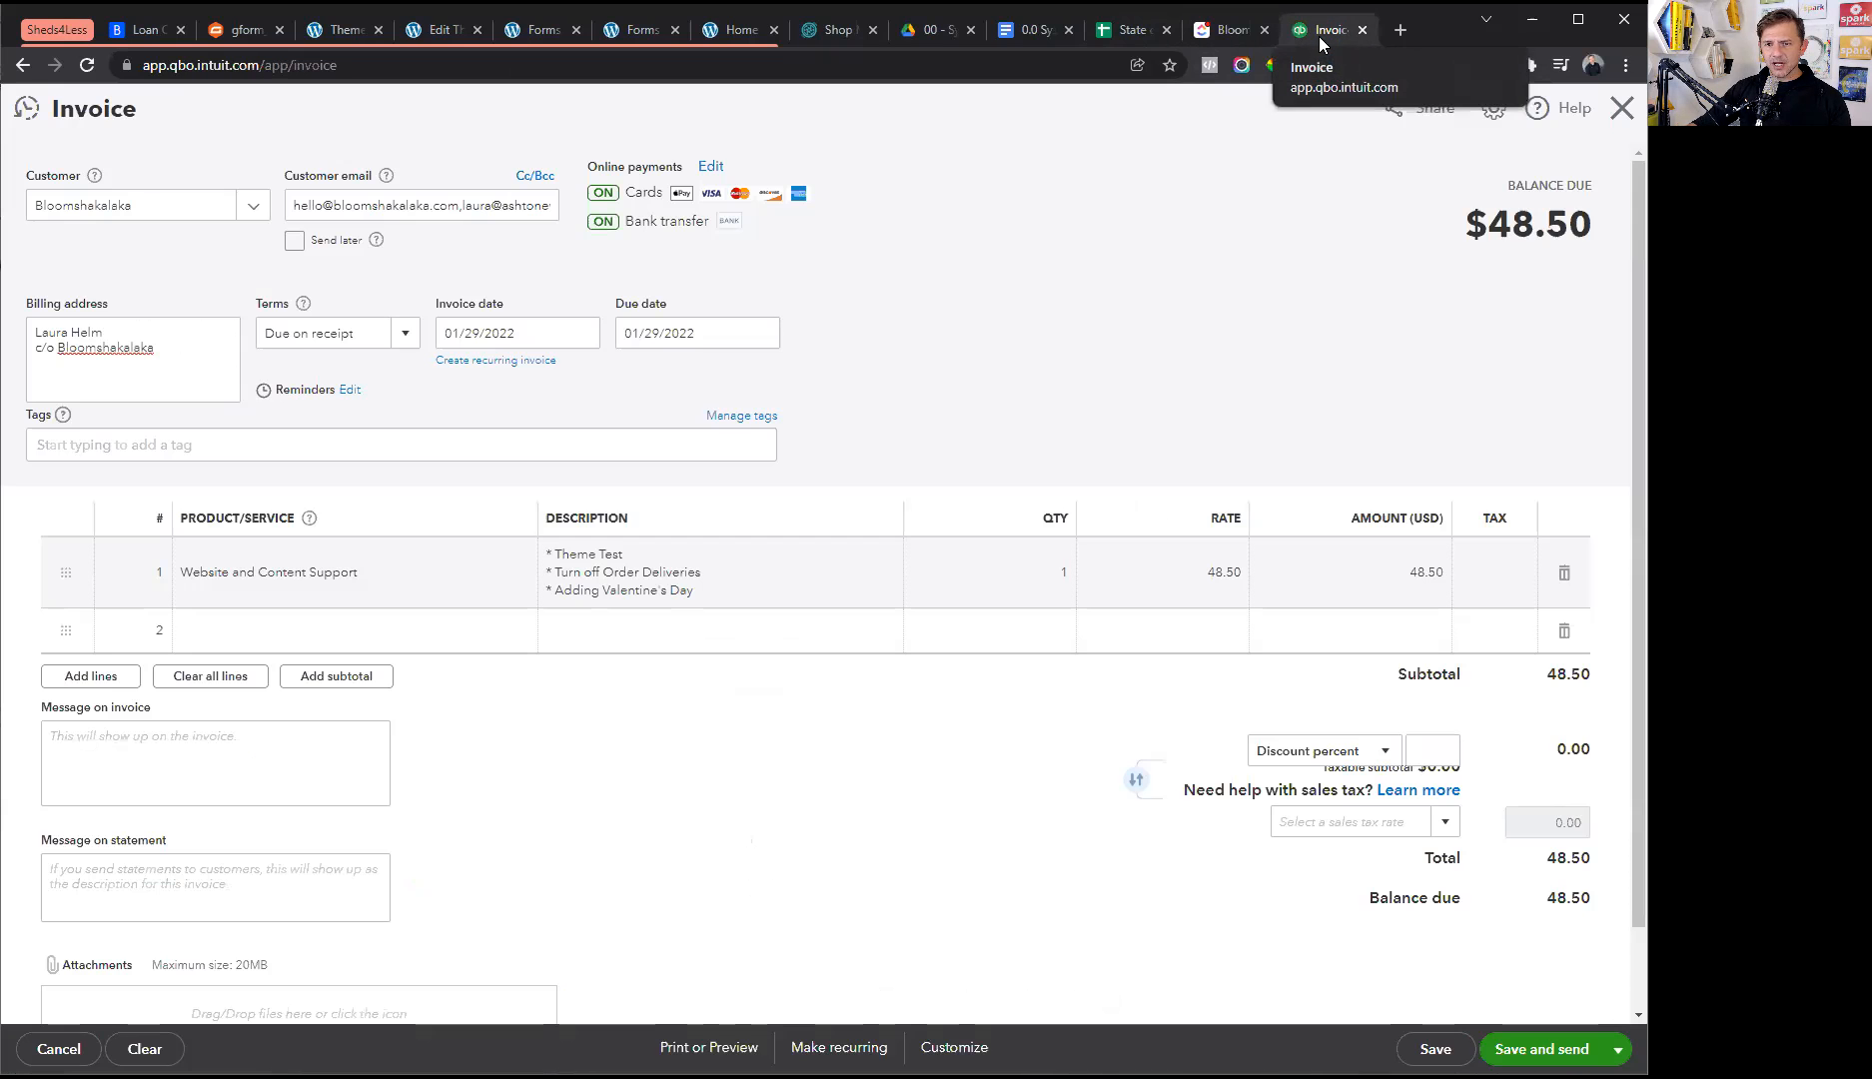
{"action": "left_click", "coordinate": [1045, 573]}
{"action": "type", "text": ".5"}
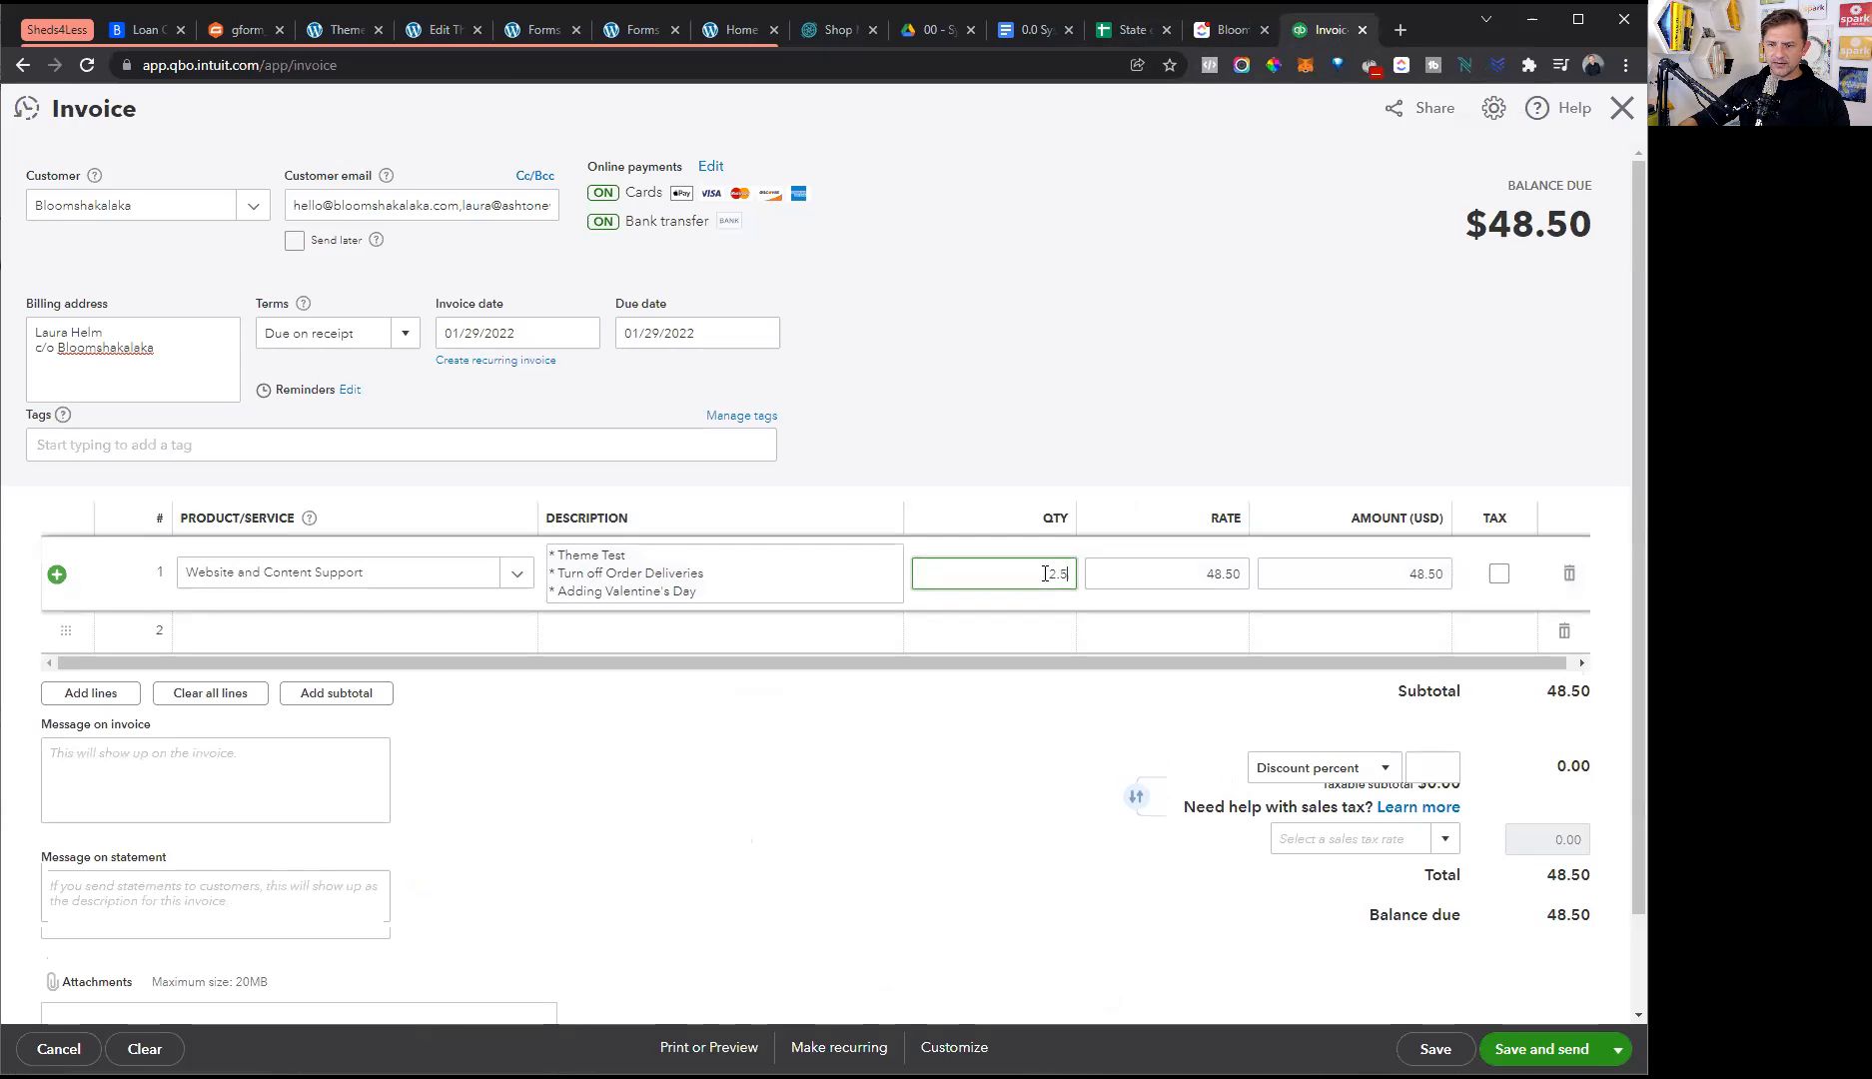
{"action": "key", "text": "Tab"}
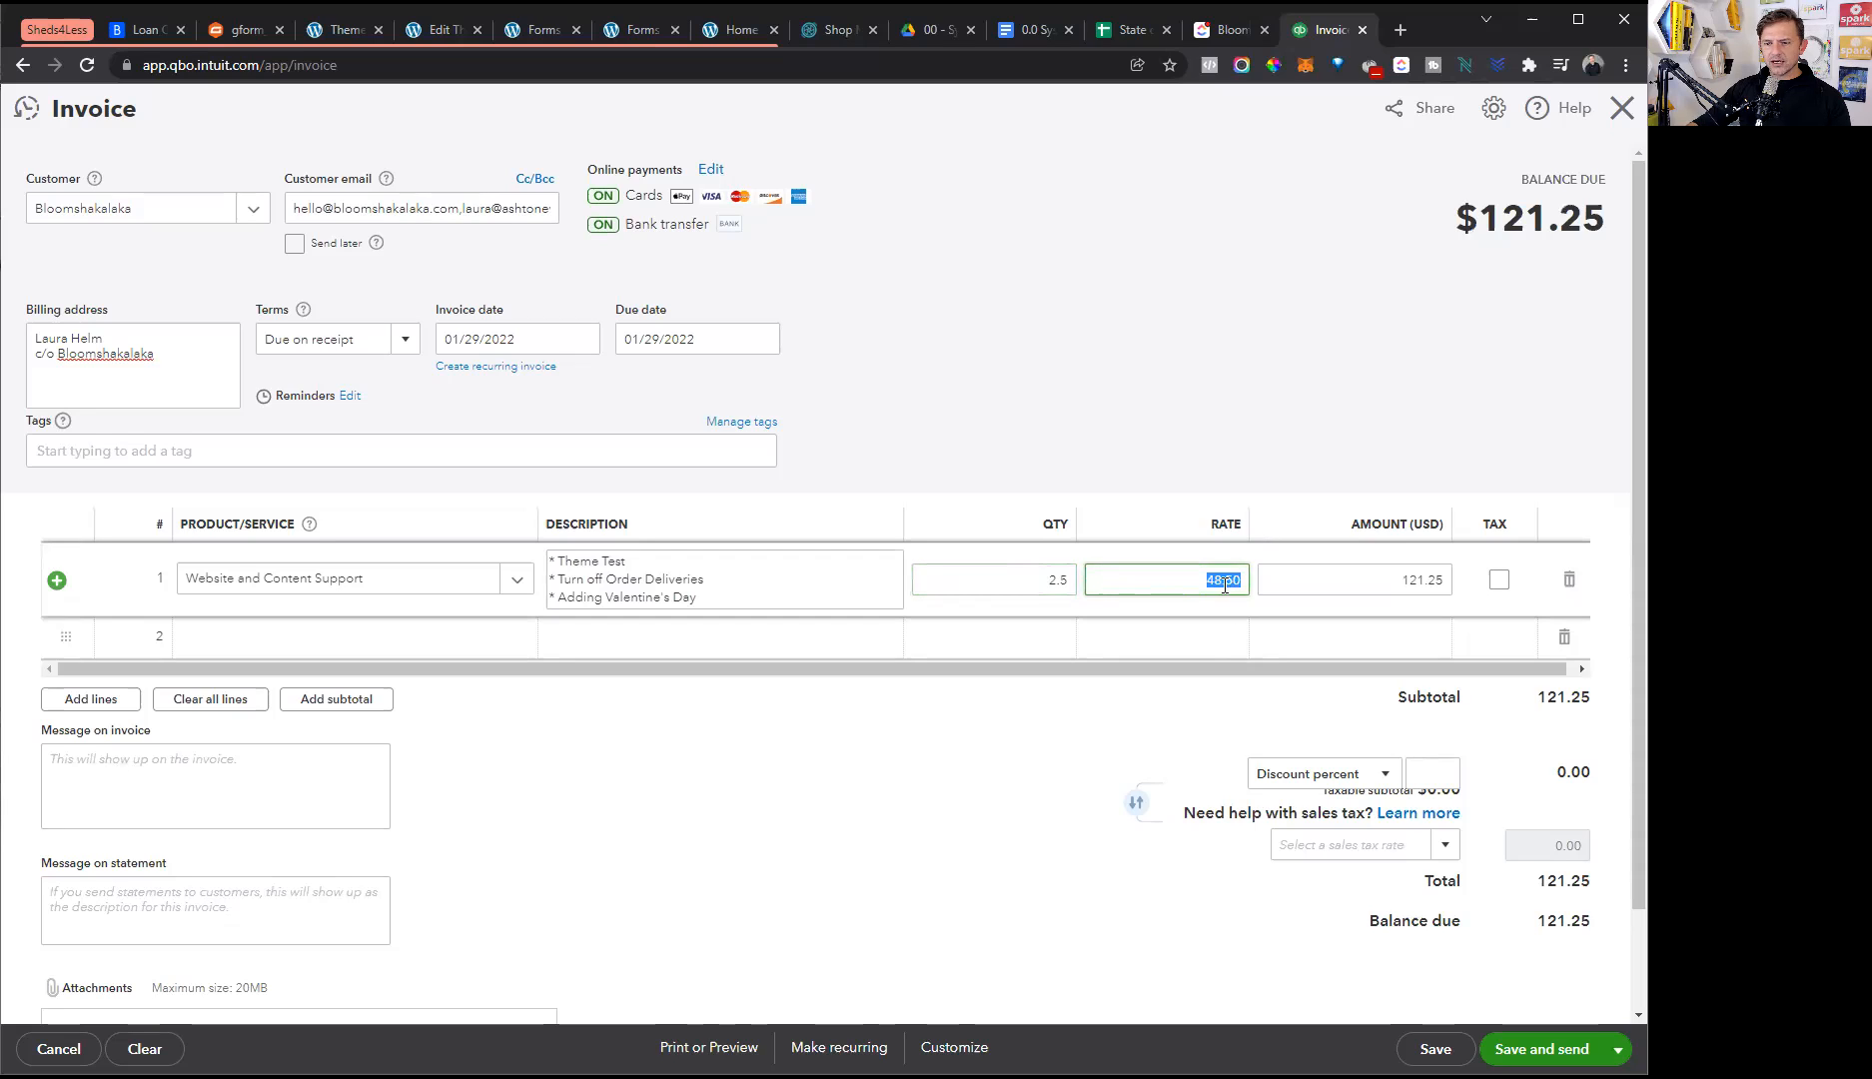
{"action": "left_click", "coordinate": [1197, 581]}
{"action": "left_click_drag", "start_coordinate": [1197, 581], "coordinate": [1279, 585]}
{"action": "left_click_drag", "start_coordinate": [899, 598], "coordinate": [551, 559]}
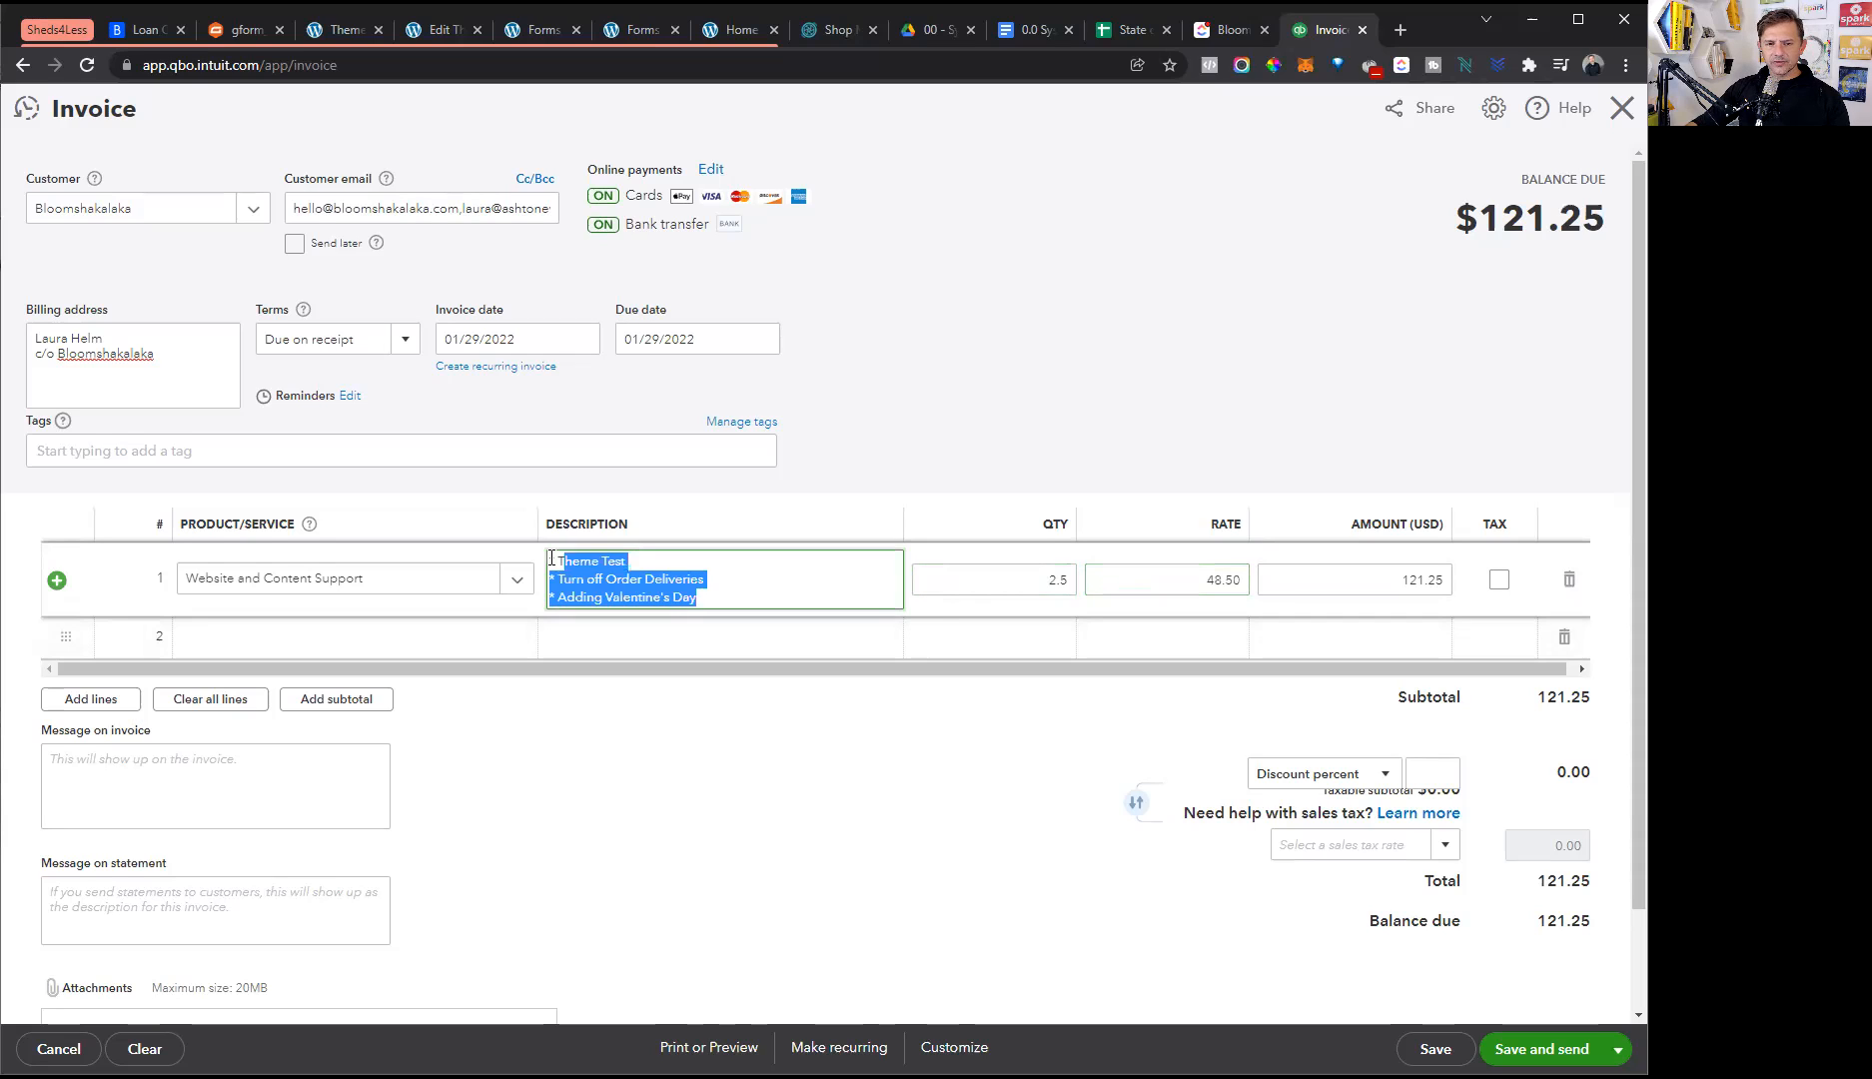
{"action": "left_click", "coordinate": [1395, 583]}
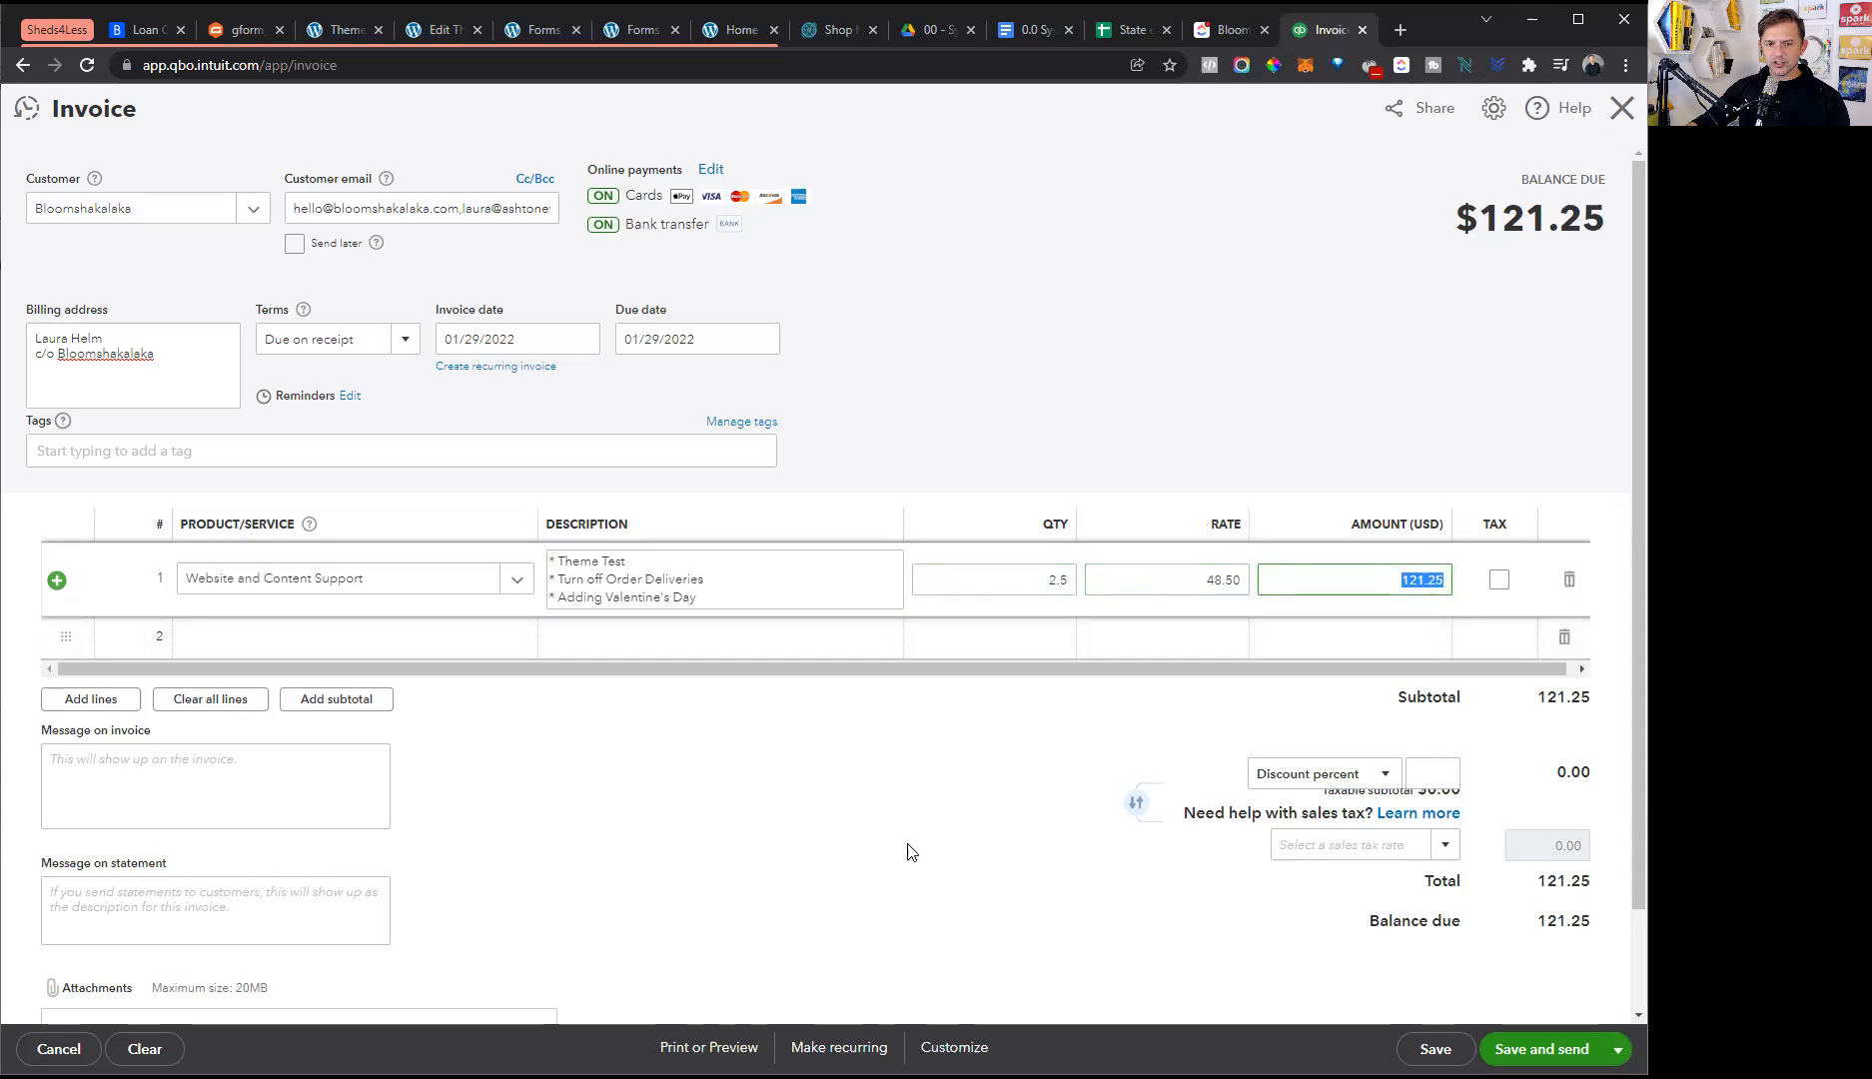
- In the Google Docs procedure, go over the item description instruction and highlight "Make any personalized notes."
{"action": "left_click", "coordinate": [1033, 31]}
{"action": "left_click", "coordinate": [664, 774]}
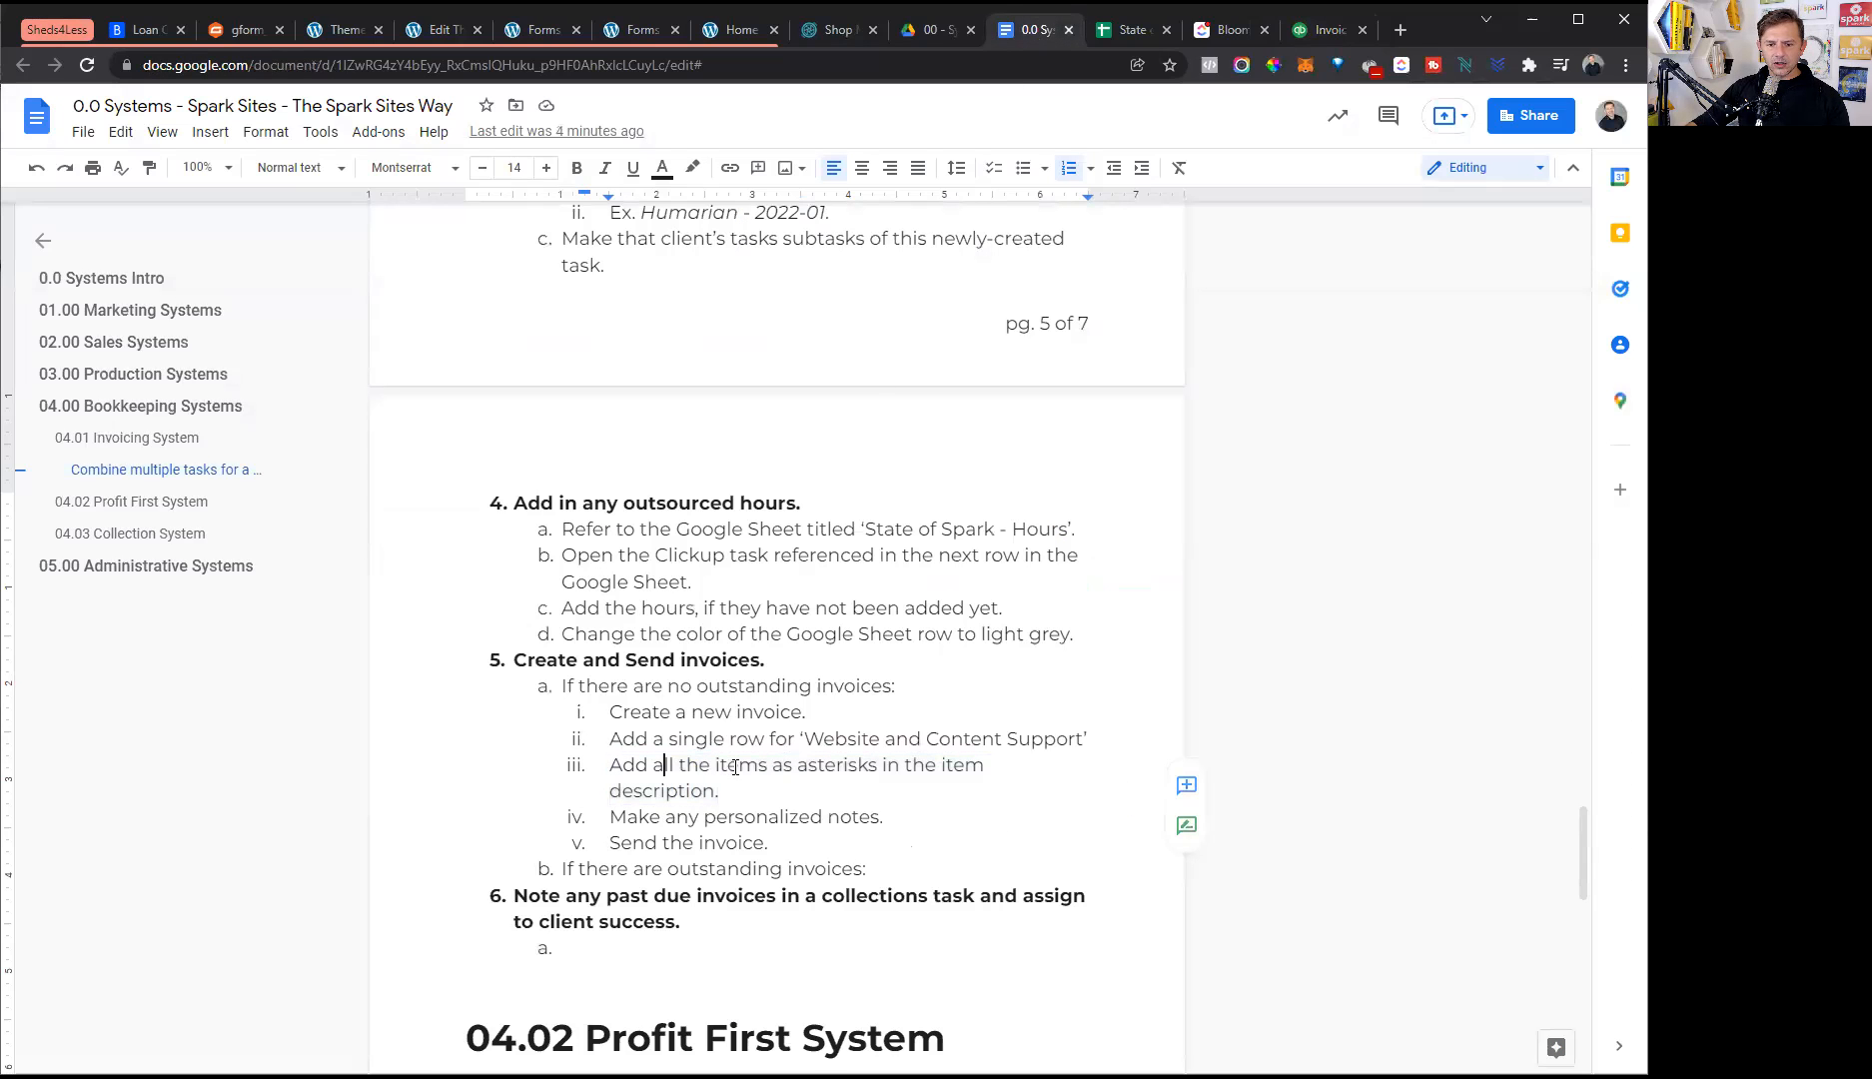
{"action": "triple_click", "coordinate": [729, 790]}
{"action": "left_click", "coordinate": [636, 764]}
{"action": "left_click_drag", "start_coordinate": [885, 827], "coordinate": [607, 819]}
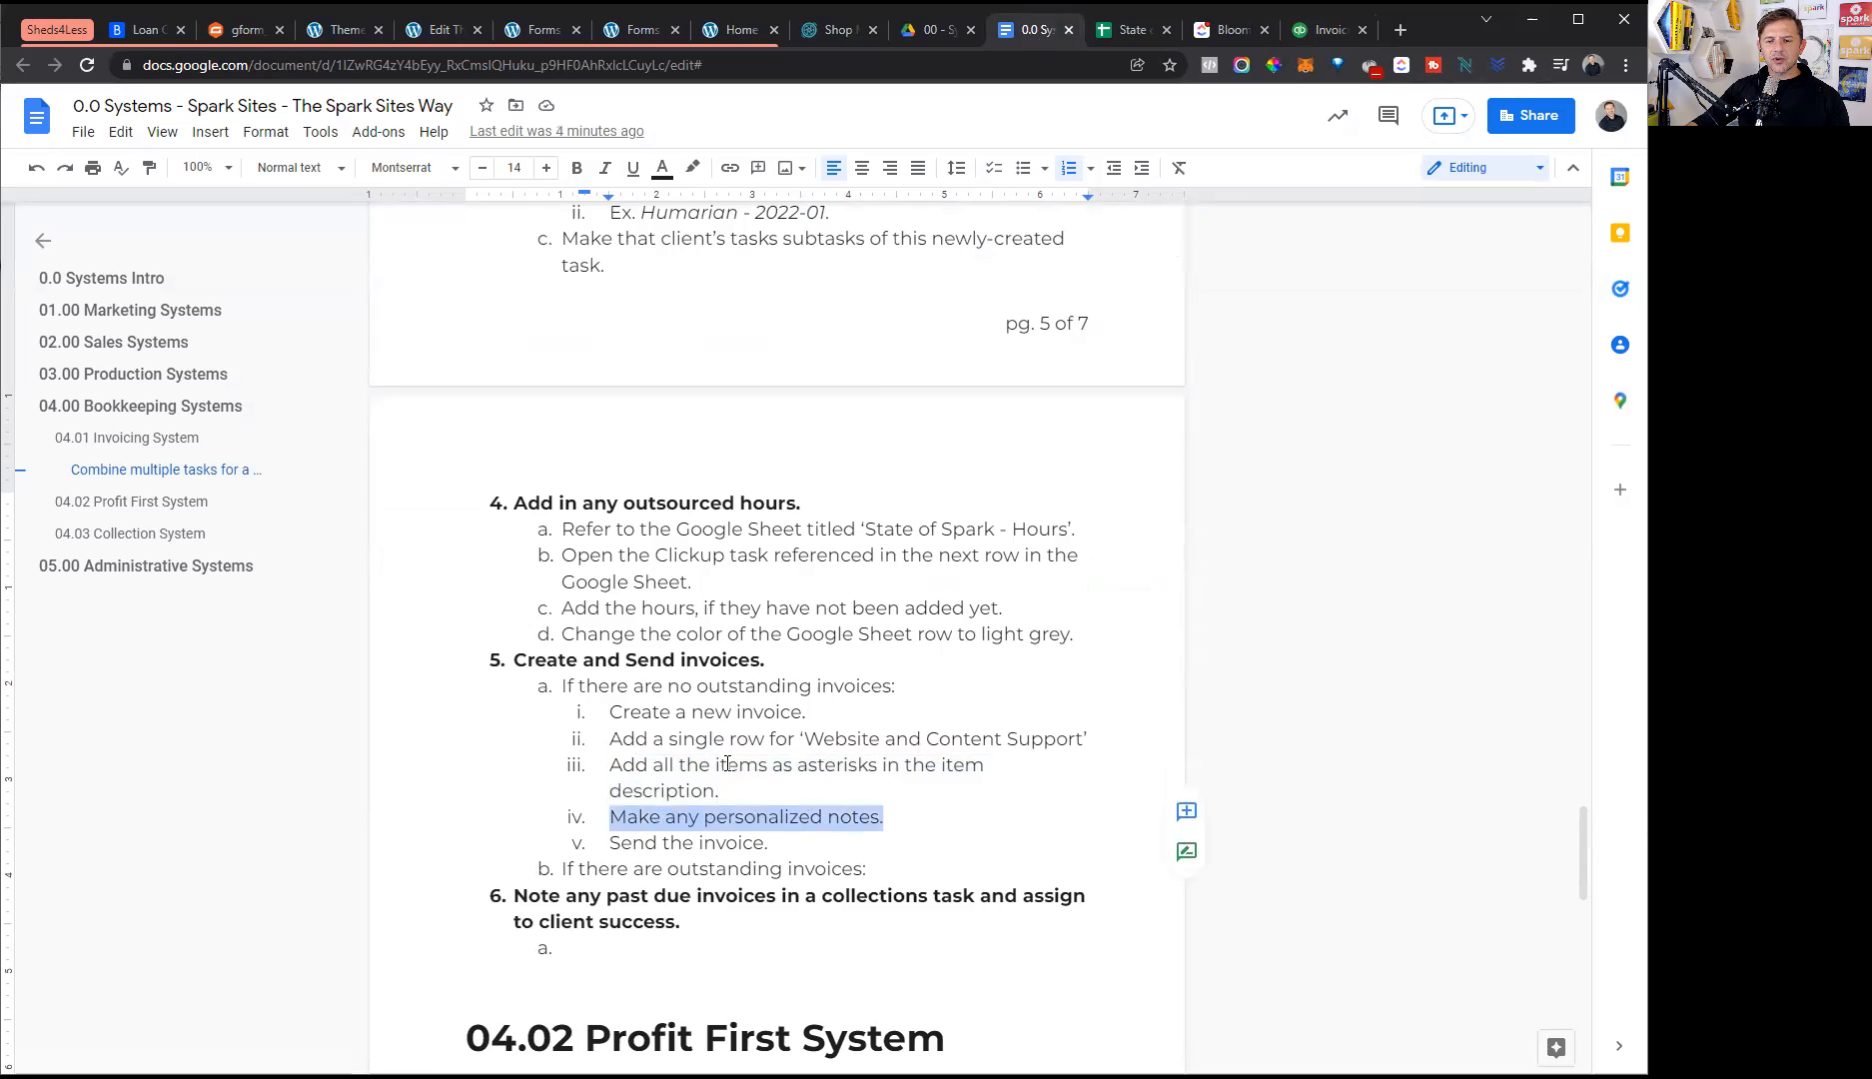
{"action": "left_click", "coordinate": [1229, 30]}
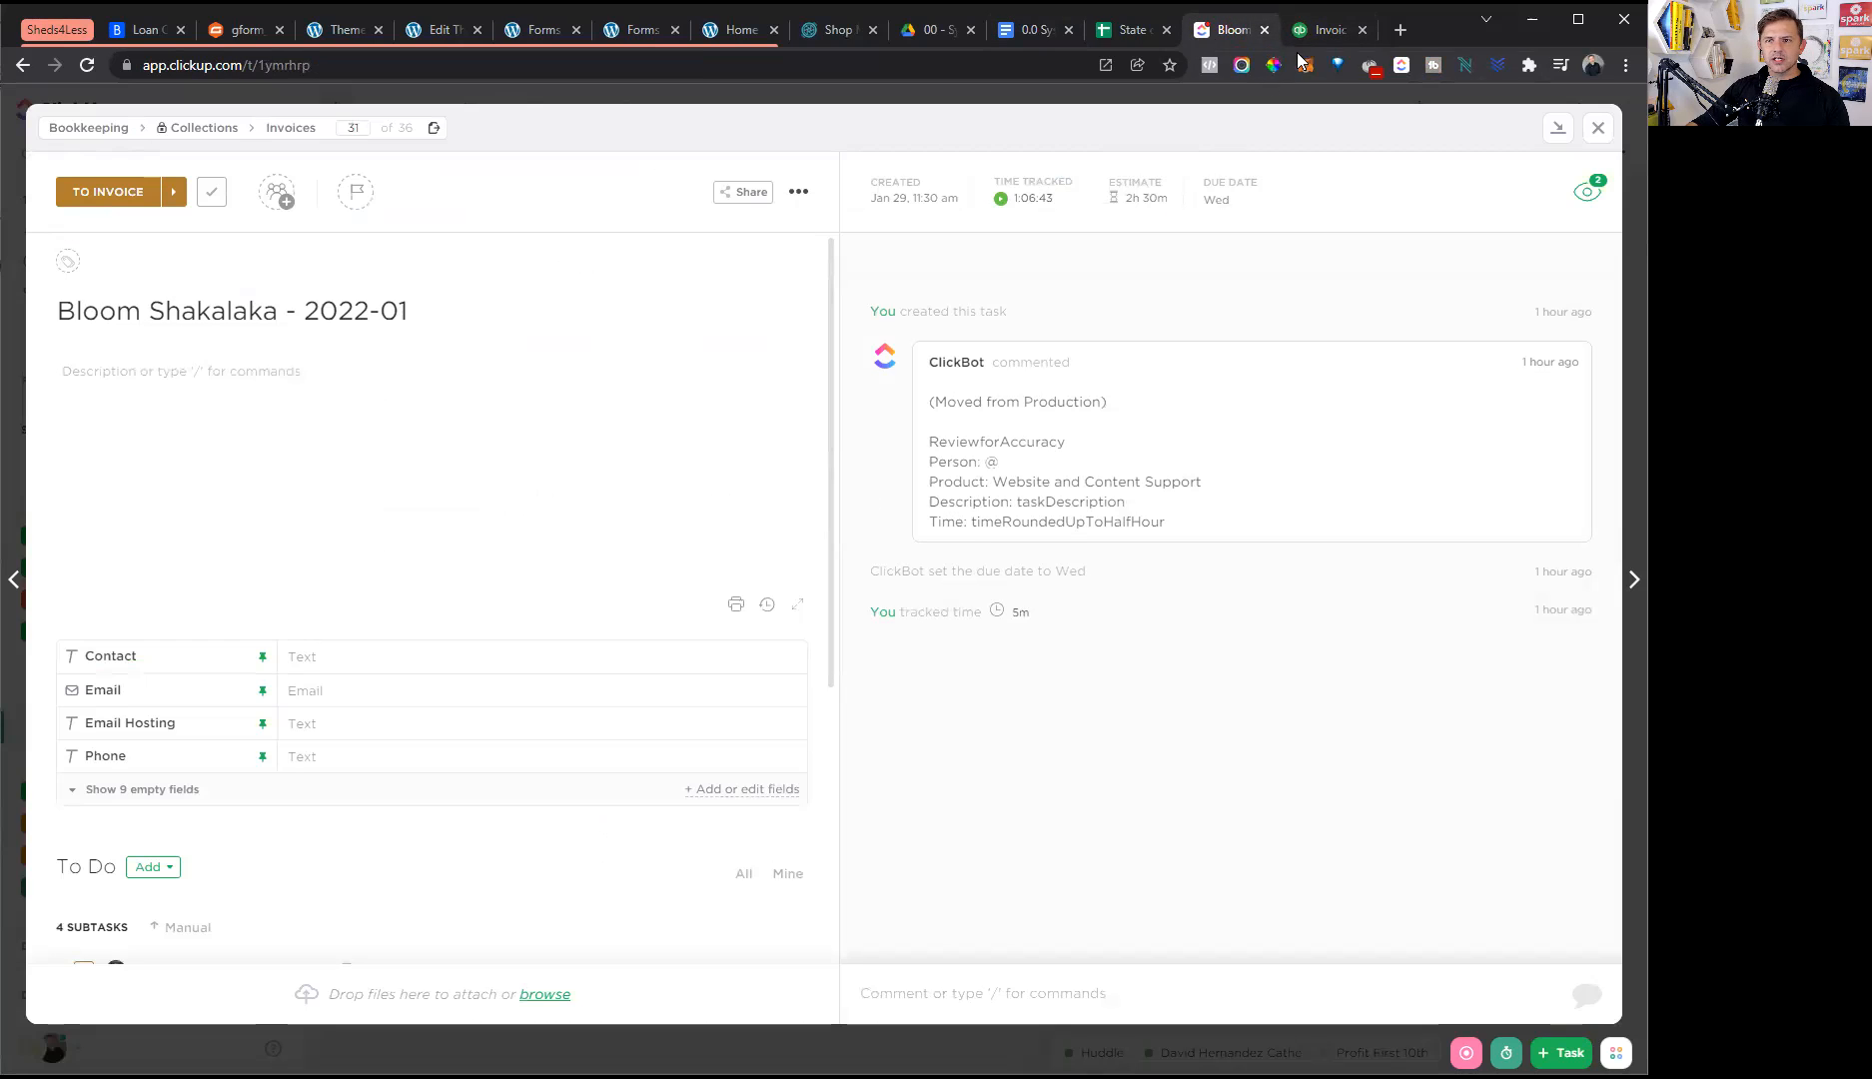
- Write a QuickBooks invoice message thanking the customer by first name, followed by "This is just for requests other than the Forget Me Not package."
{"action": "left_click", "coordinate": [1329, 30]}
{"action": "left_click", "coordinate": [306, 767]}
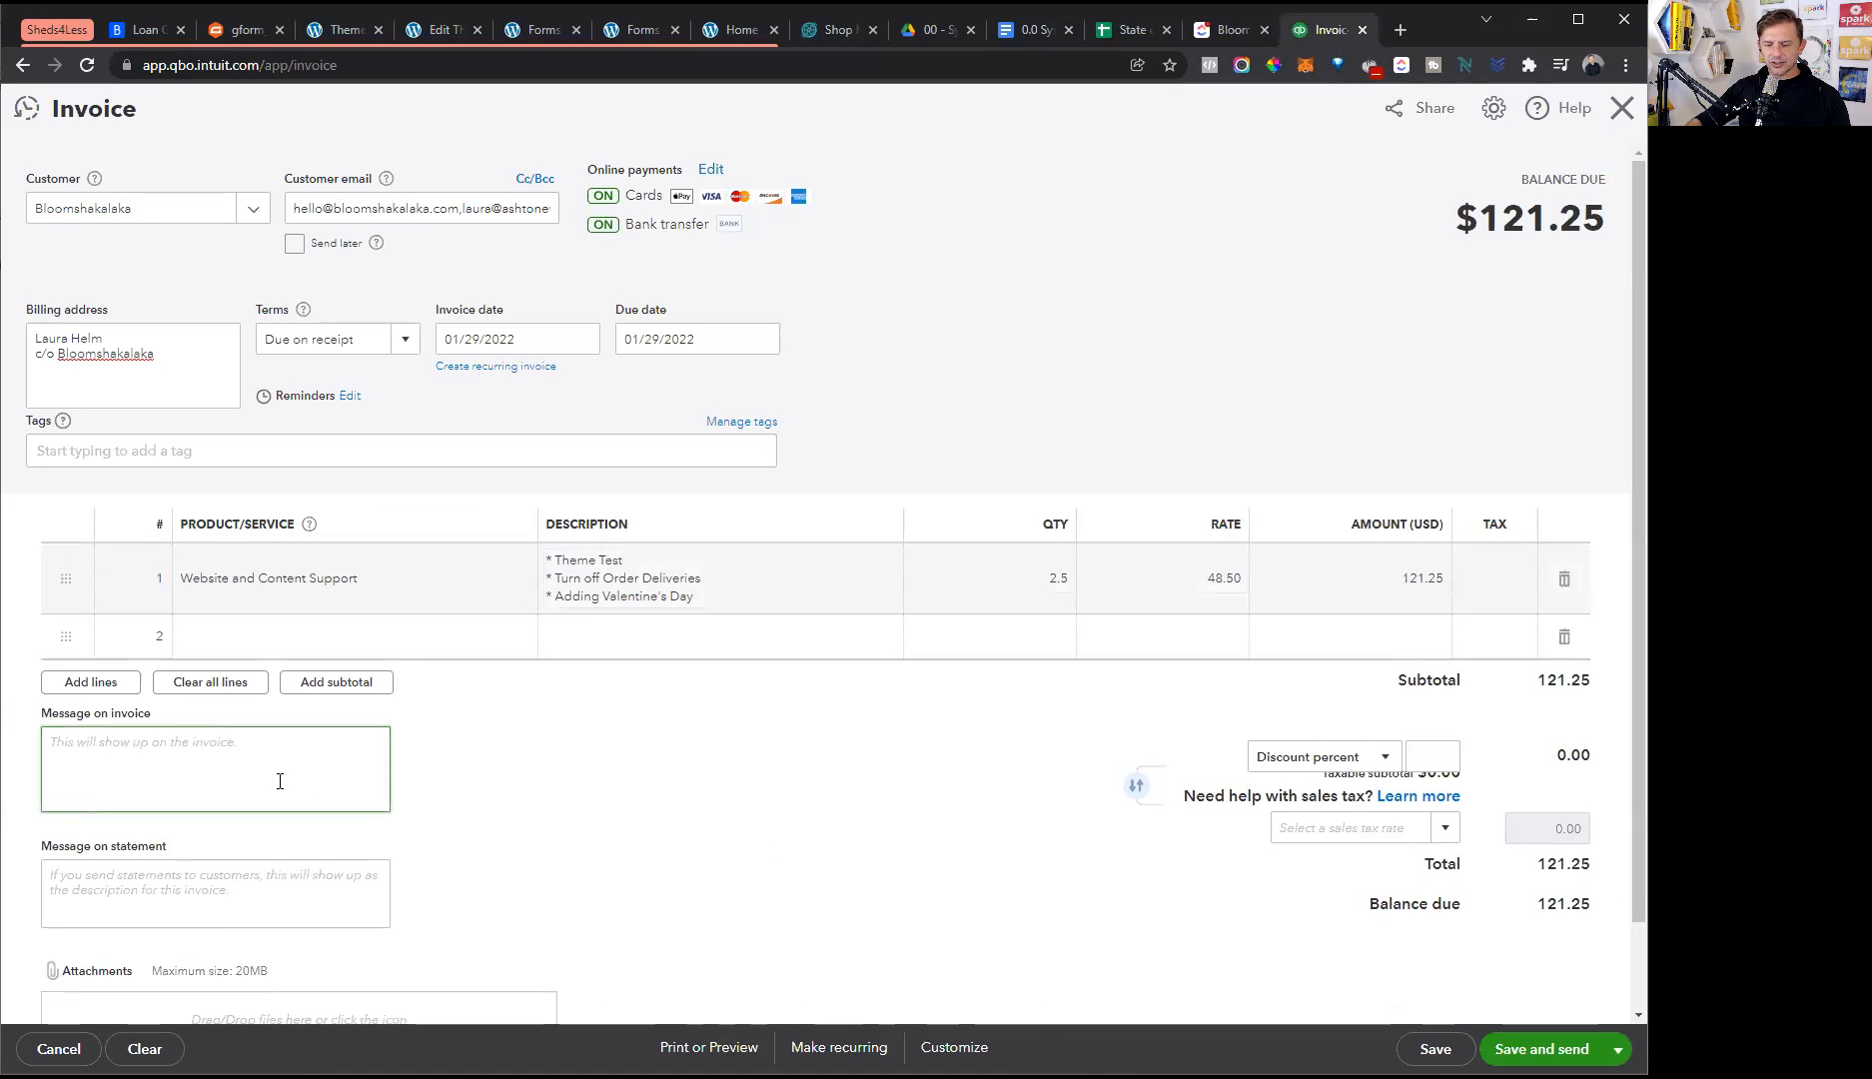
{"action": "type", "text": "Thanks so much for your busines"}
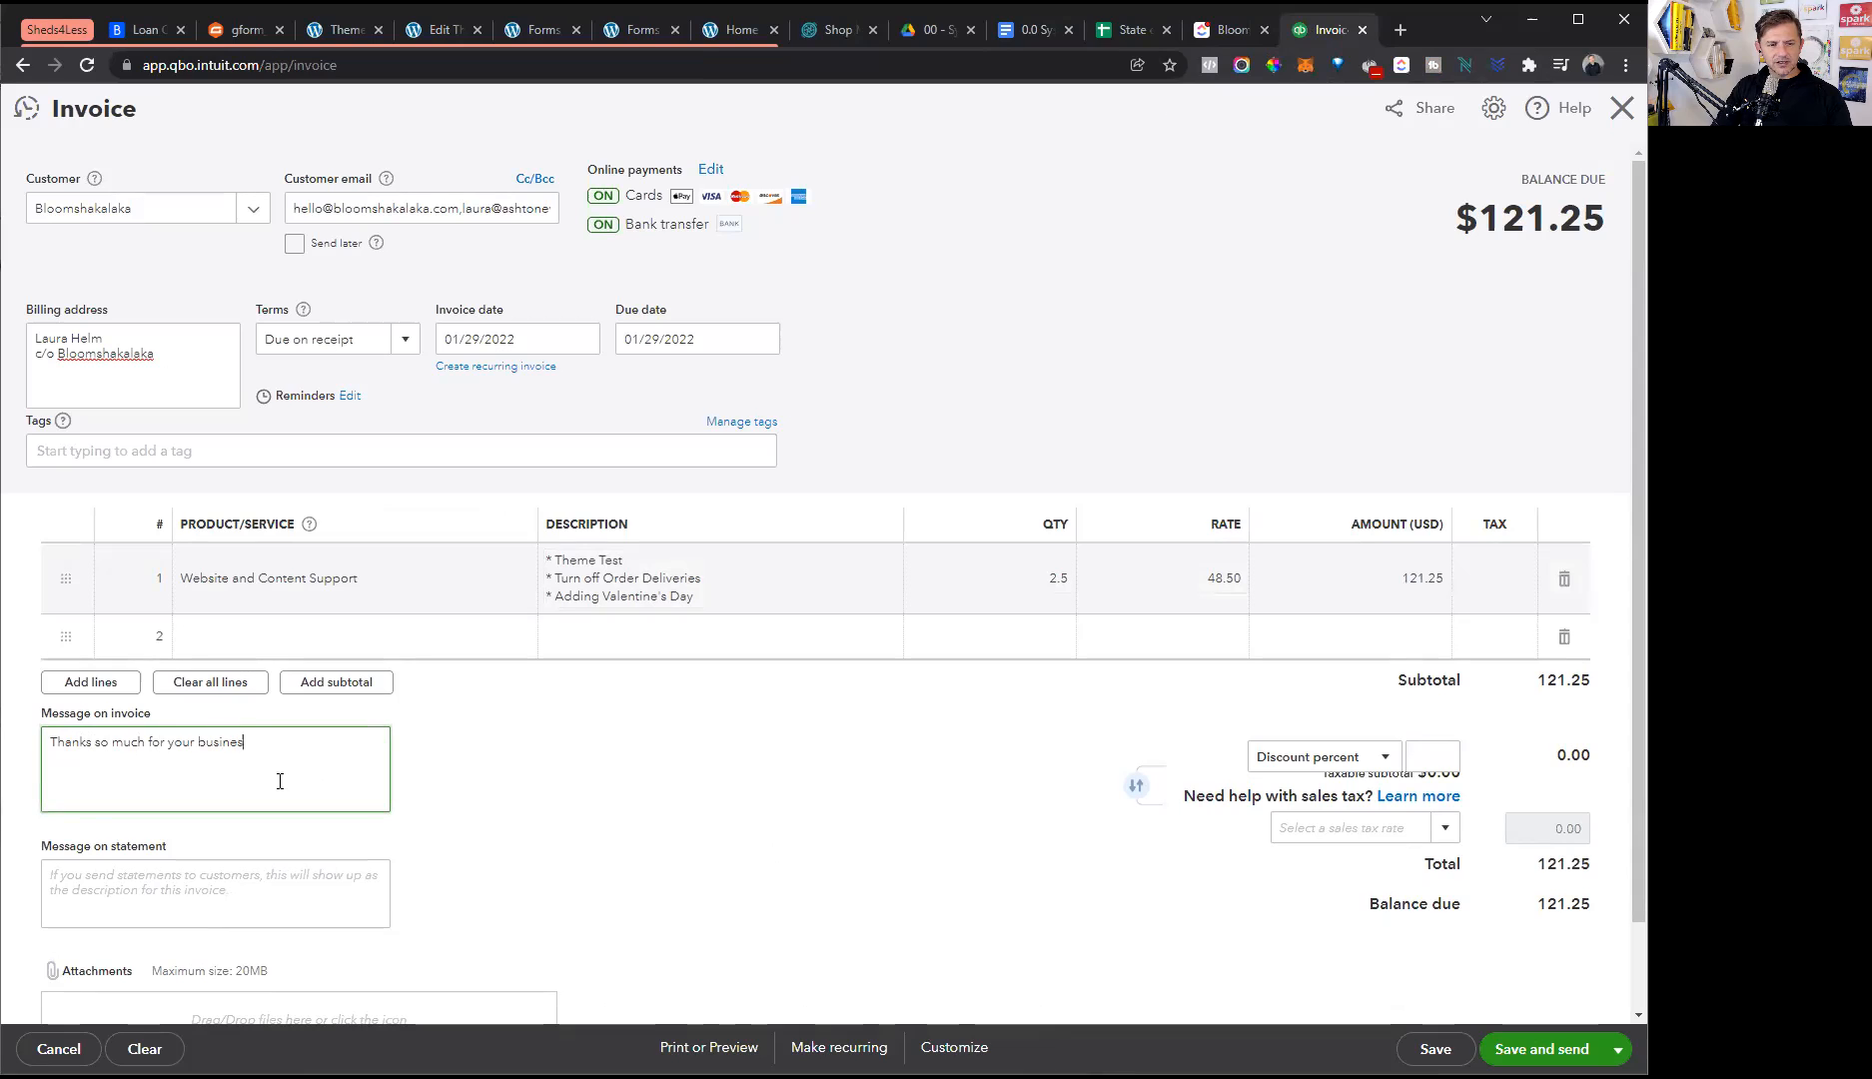
{"action": "type", "text": "s, Cathering."}
{"action": "key", "text": "BackSpace"}
{"action": "key", "text": "BackSpace"}
{"action": "key", "text": "BackSpace"}
{"action": "type", "text": "e."}
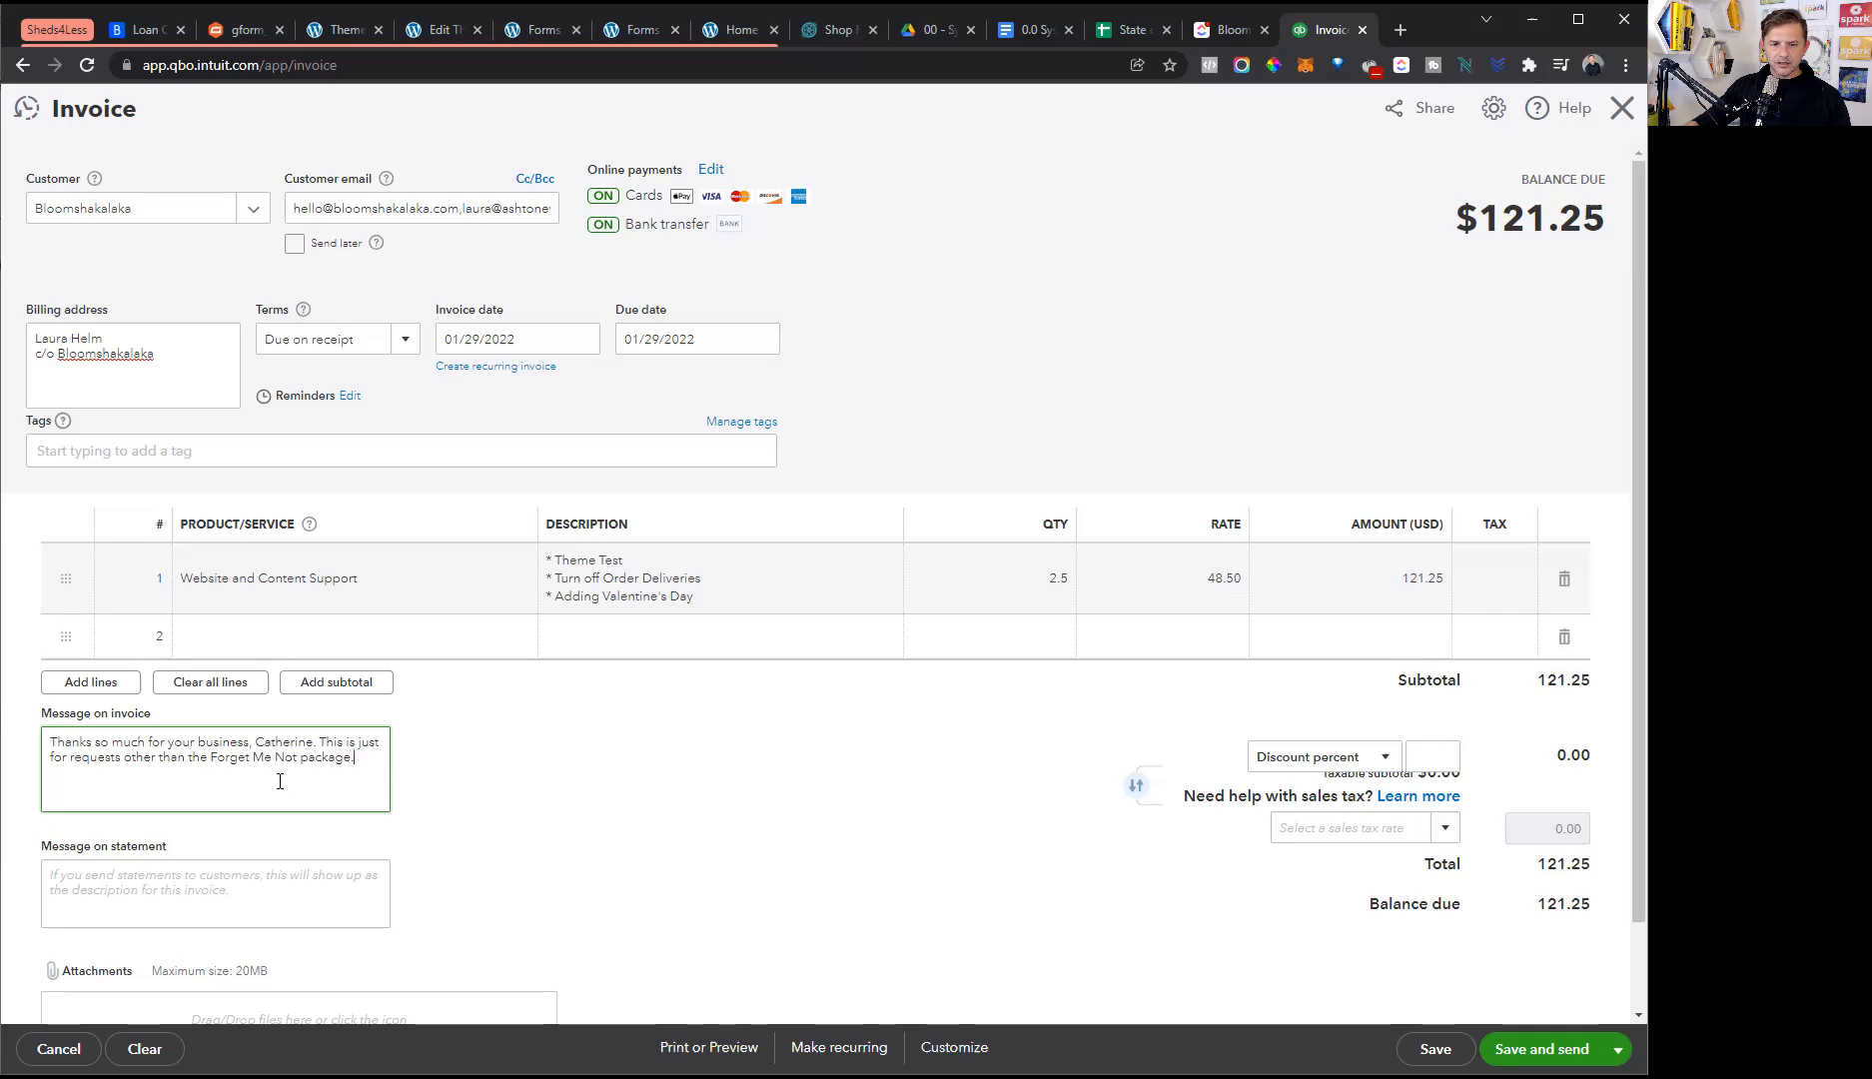
- Select the asterisked task lines in the Website and Content Support row's description to review them
{"action": "left_click", "coordinate": [636, 561]}
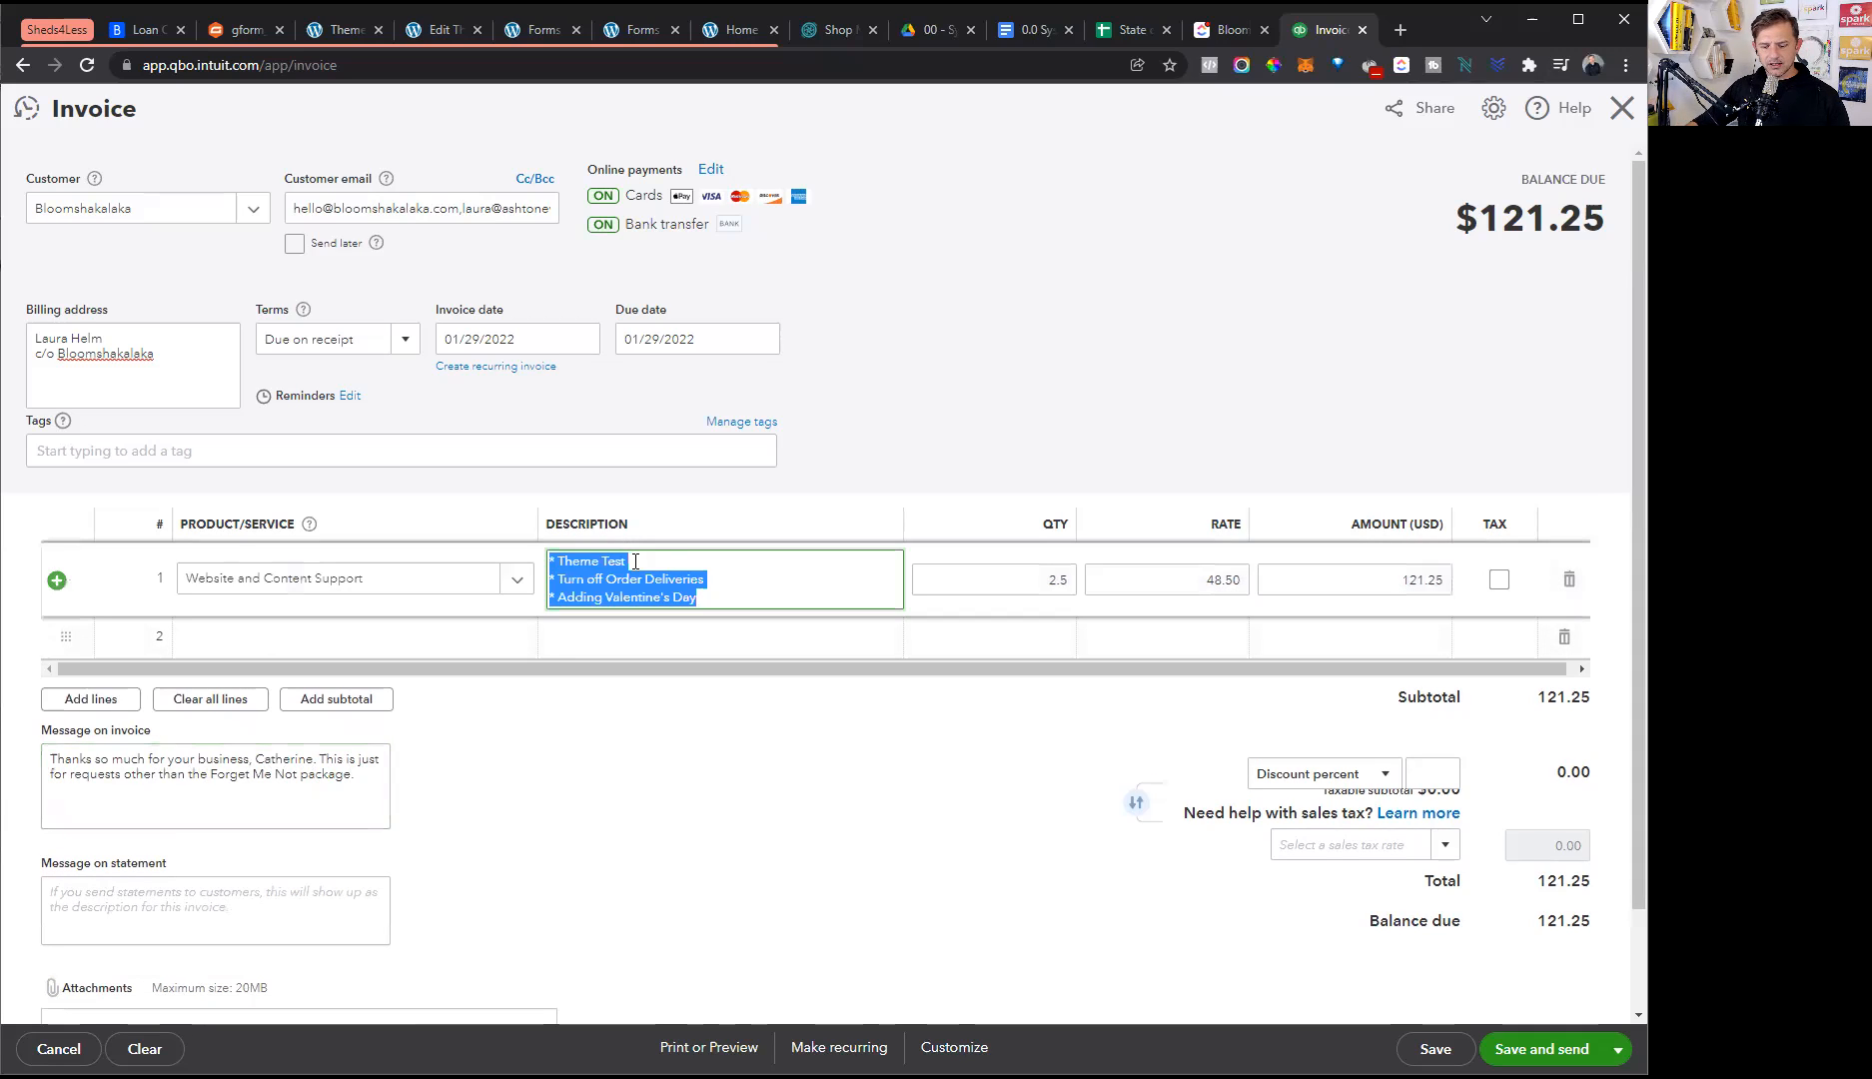
{"action": "left_click", "coordinate": [722, 597]}
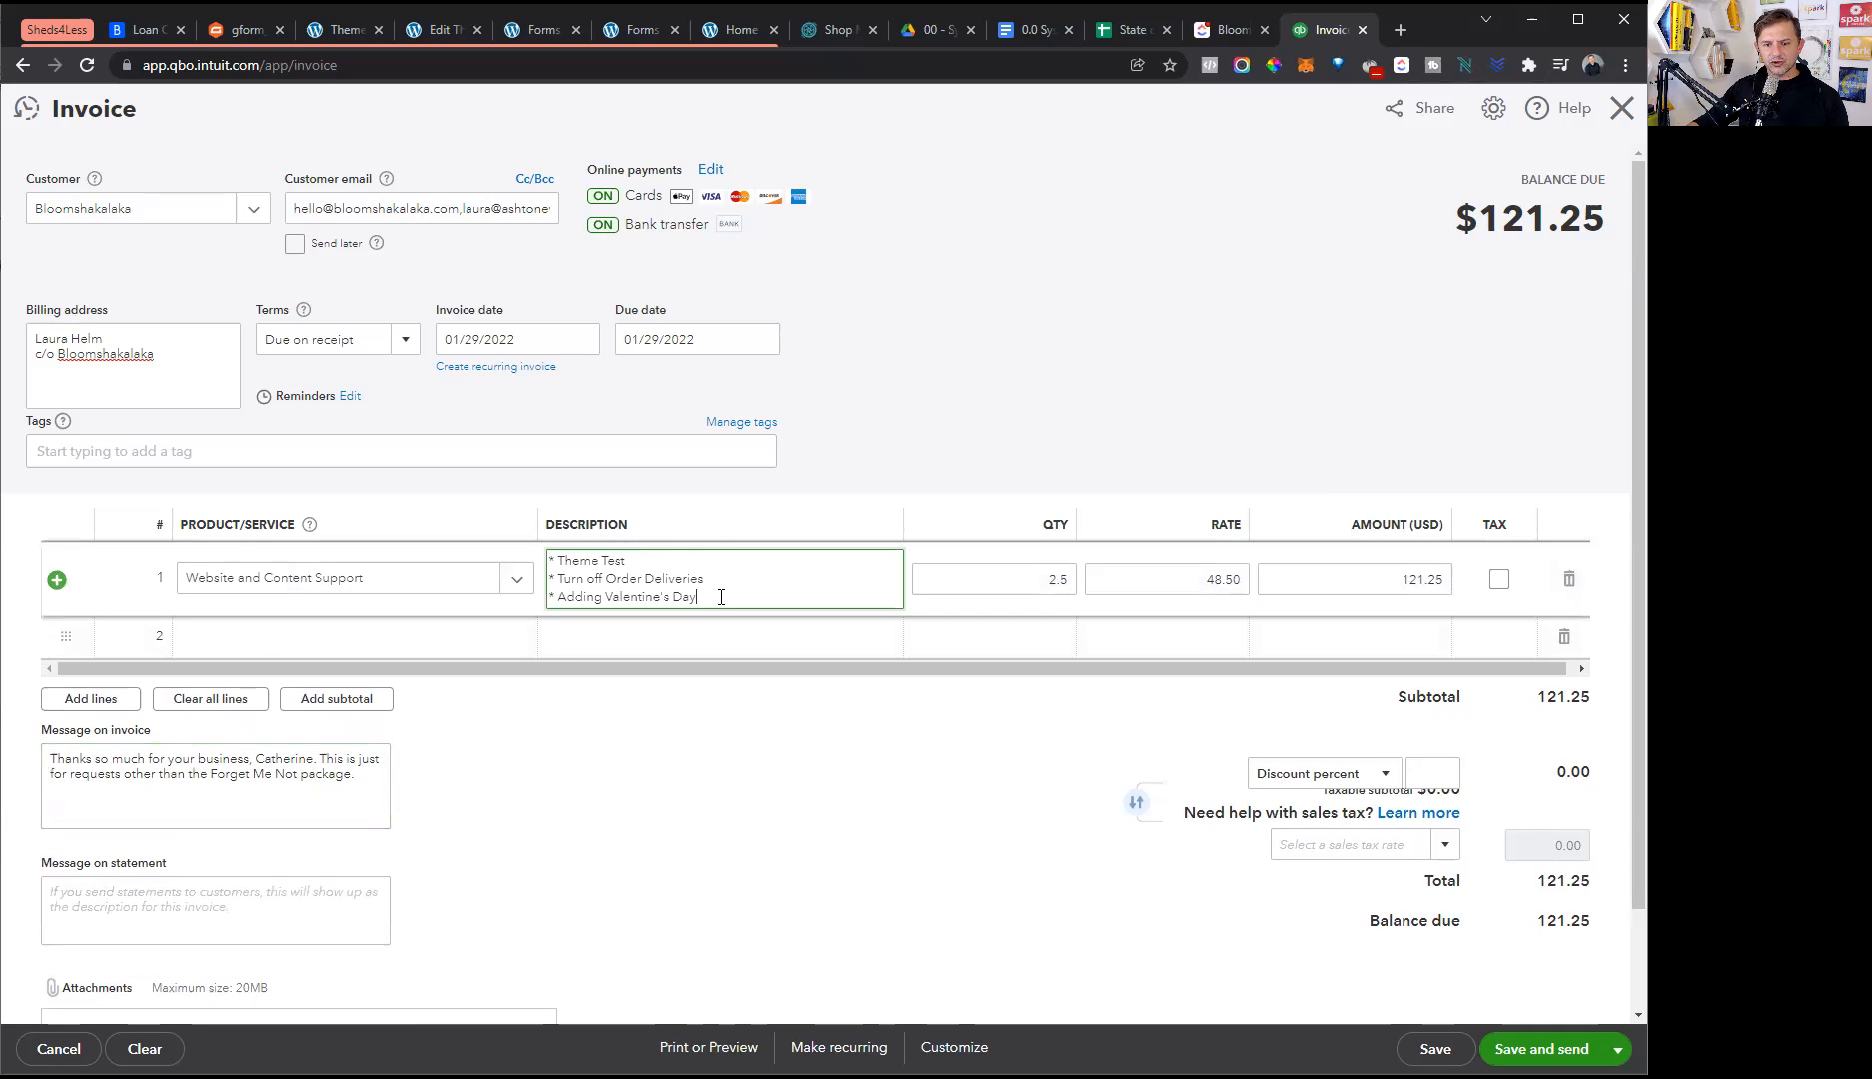
{"action": "key", "text": "ctrl+a"}
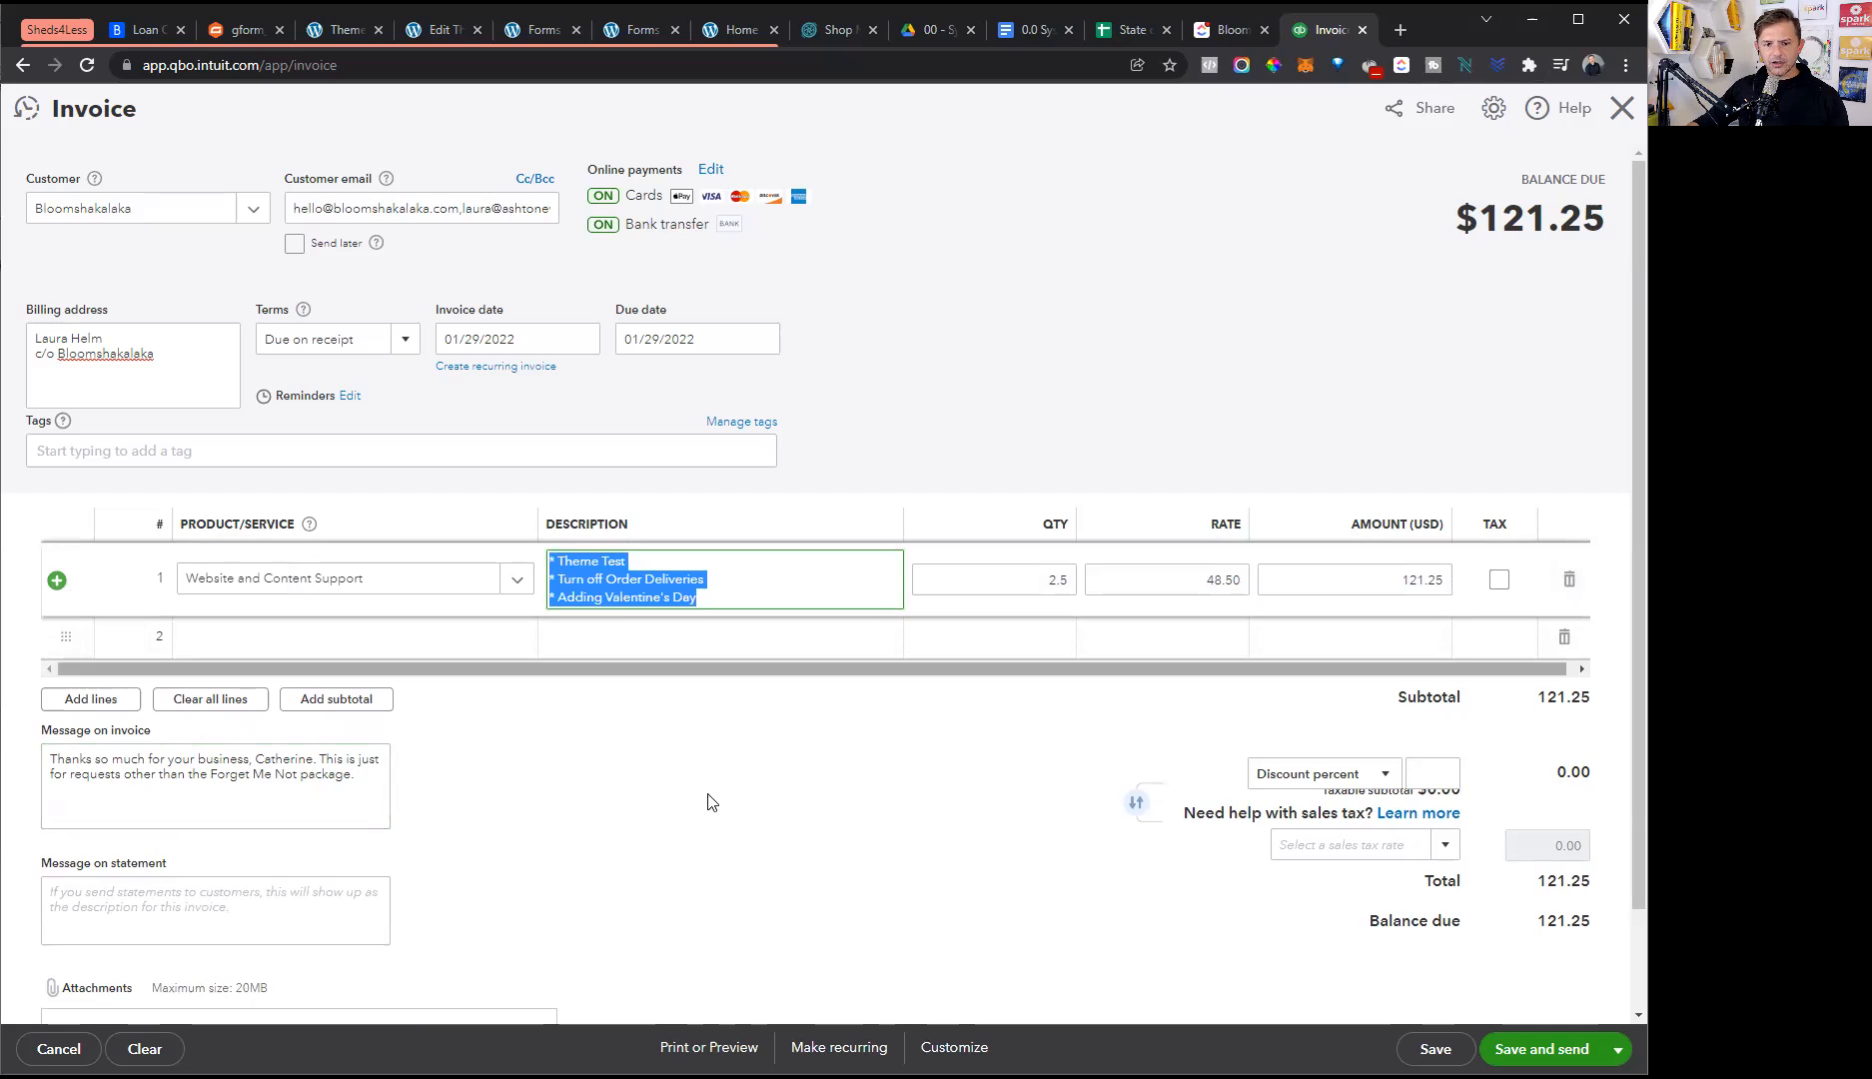
{"action": "left_click", "coordinate": [710, 806]}
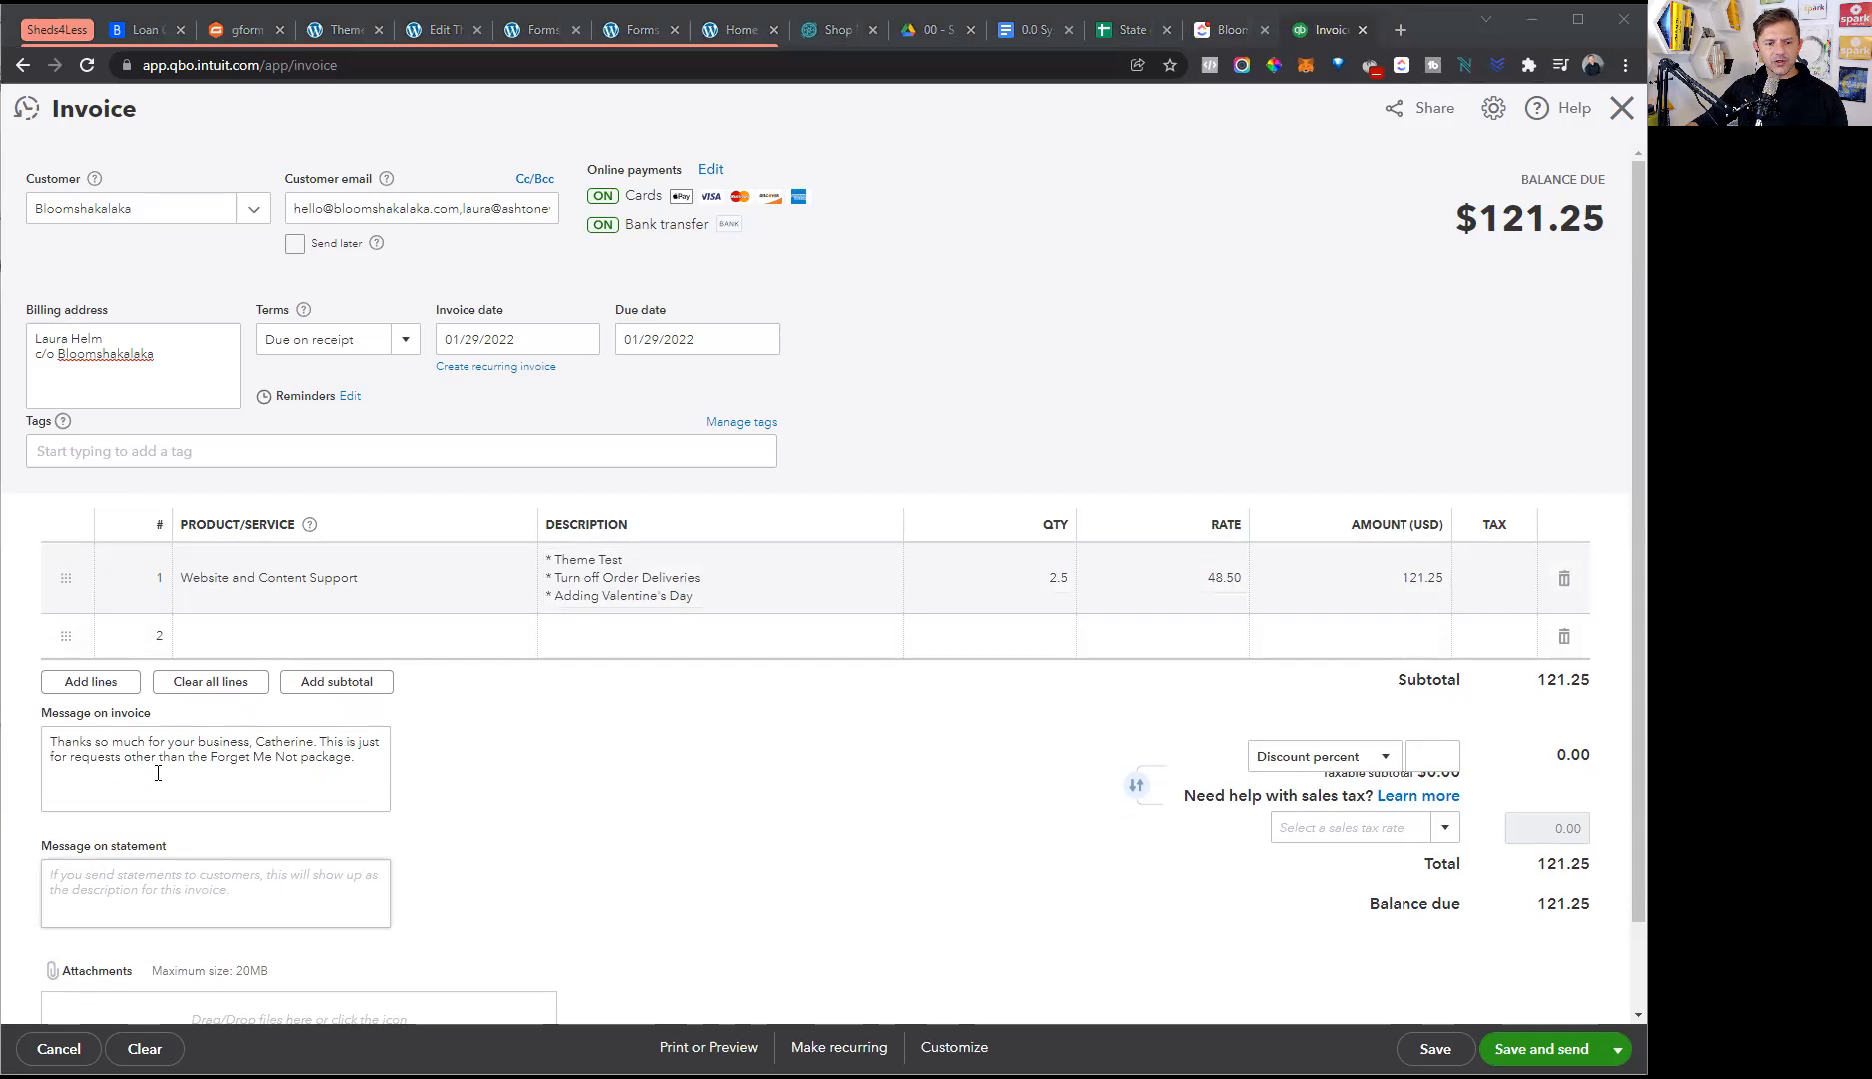
- Copy the full invoice message into the message on the statement and recheck the row's description
{"action": "left_click", "coordinate": [197, 756]}
{"action": "key", "text": "ctrl+a"}
{"action": "key", "text": "ctrl+c"}
{"action": "left_click", "coordinate": [246, 865]}
{"action": "key", "text": "ctrl+v"}
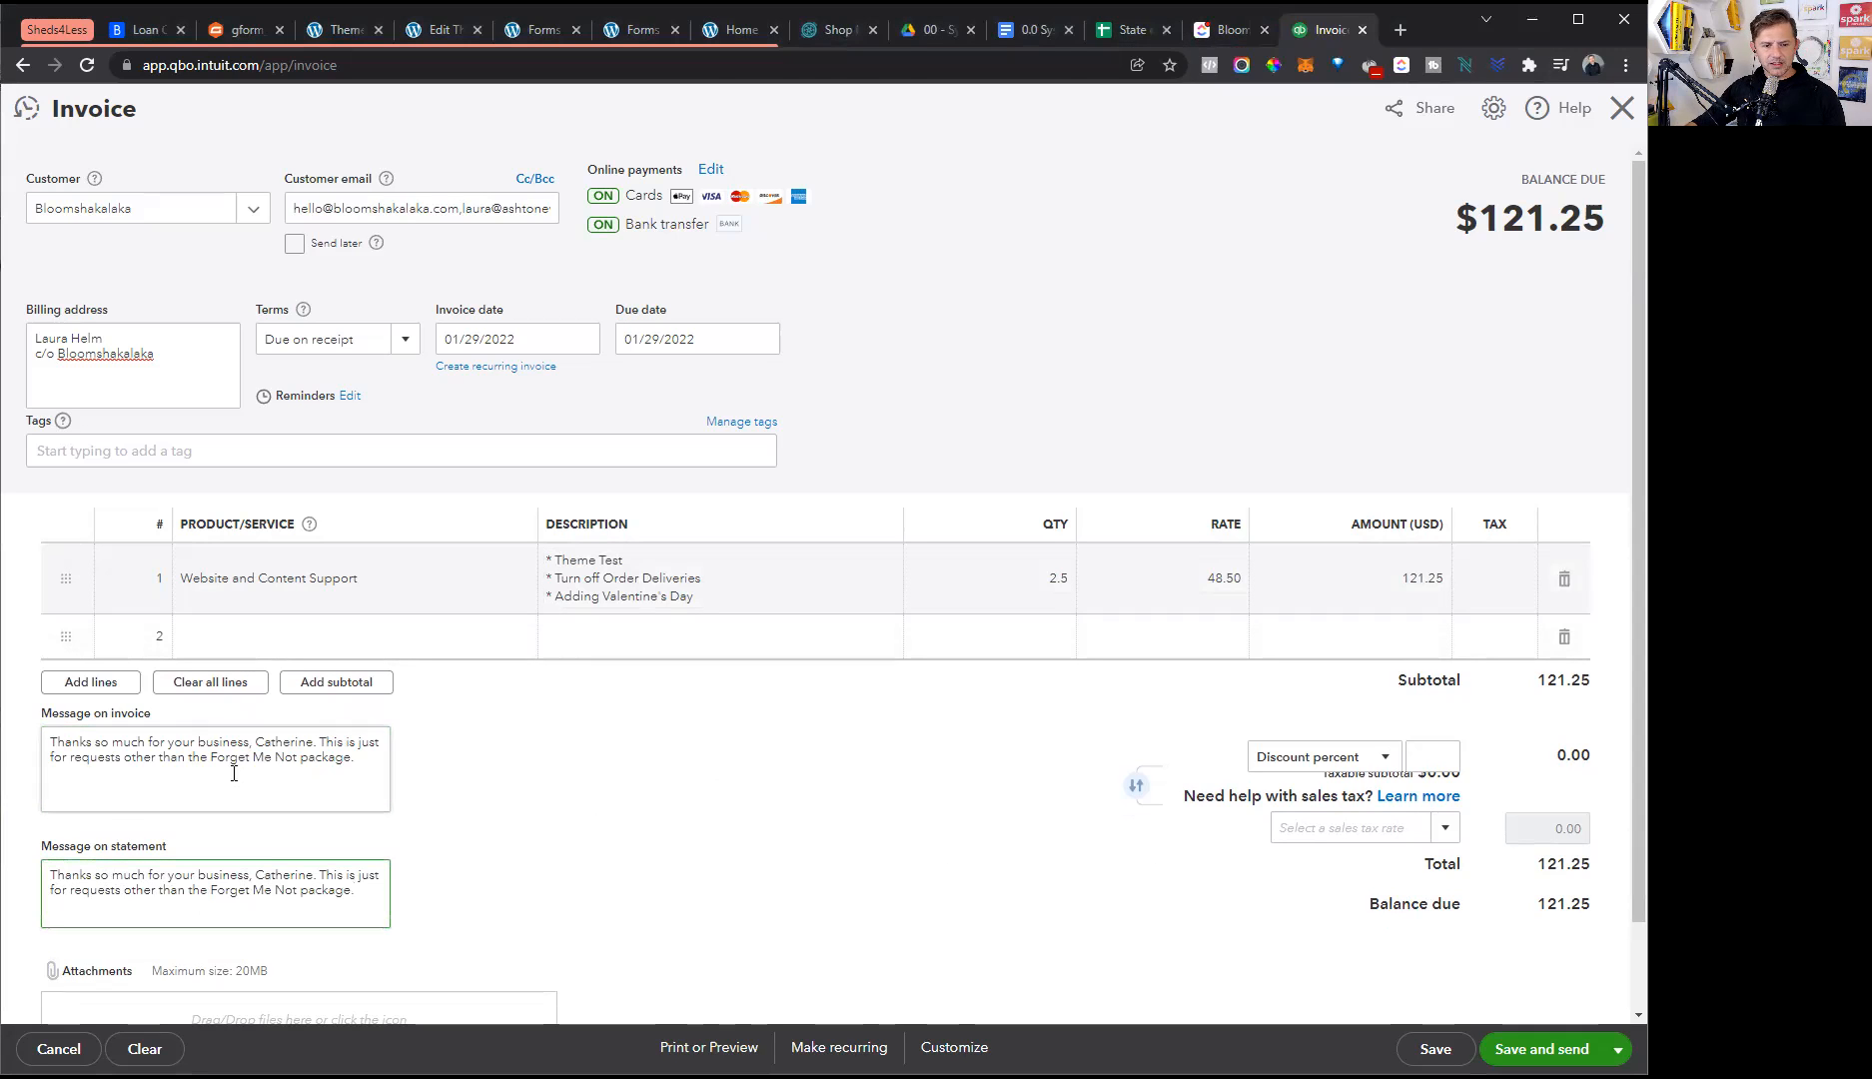
{"action": "left_click", "coordinate": [263, 756]}
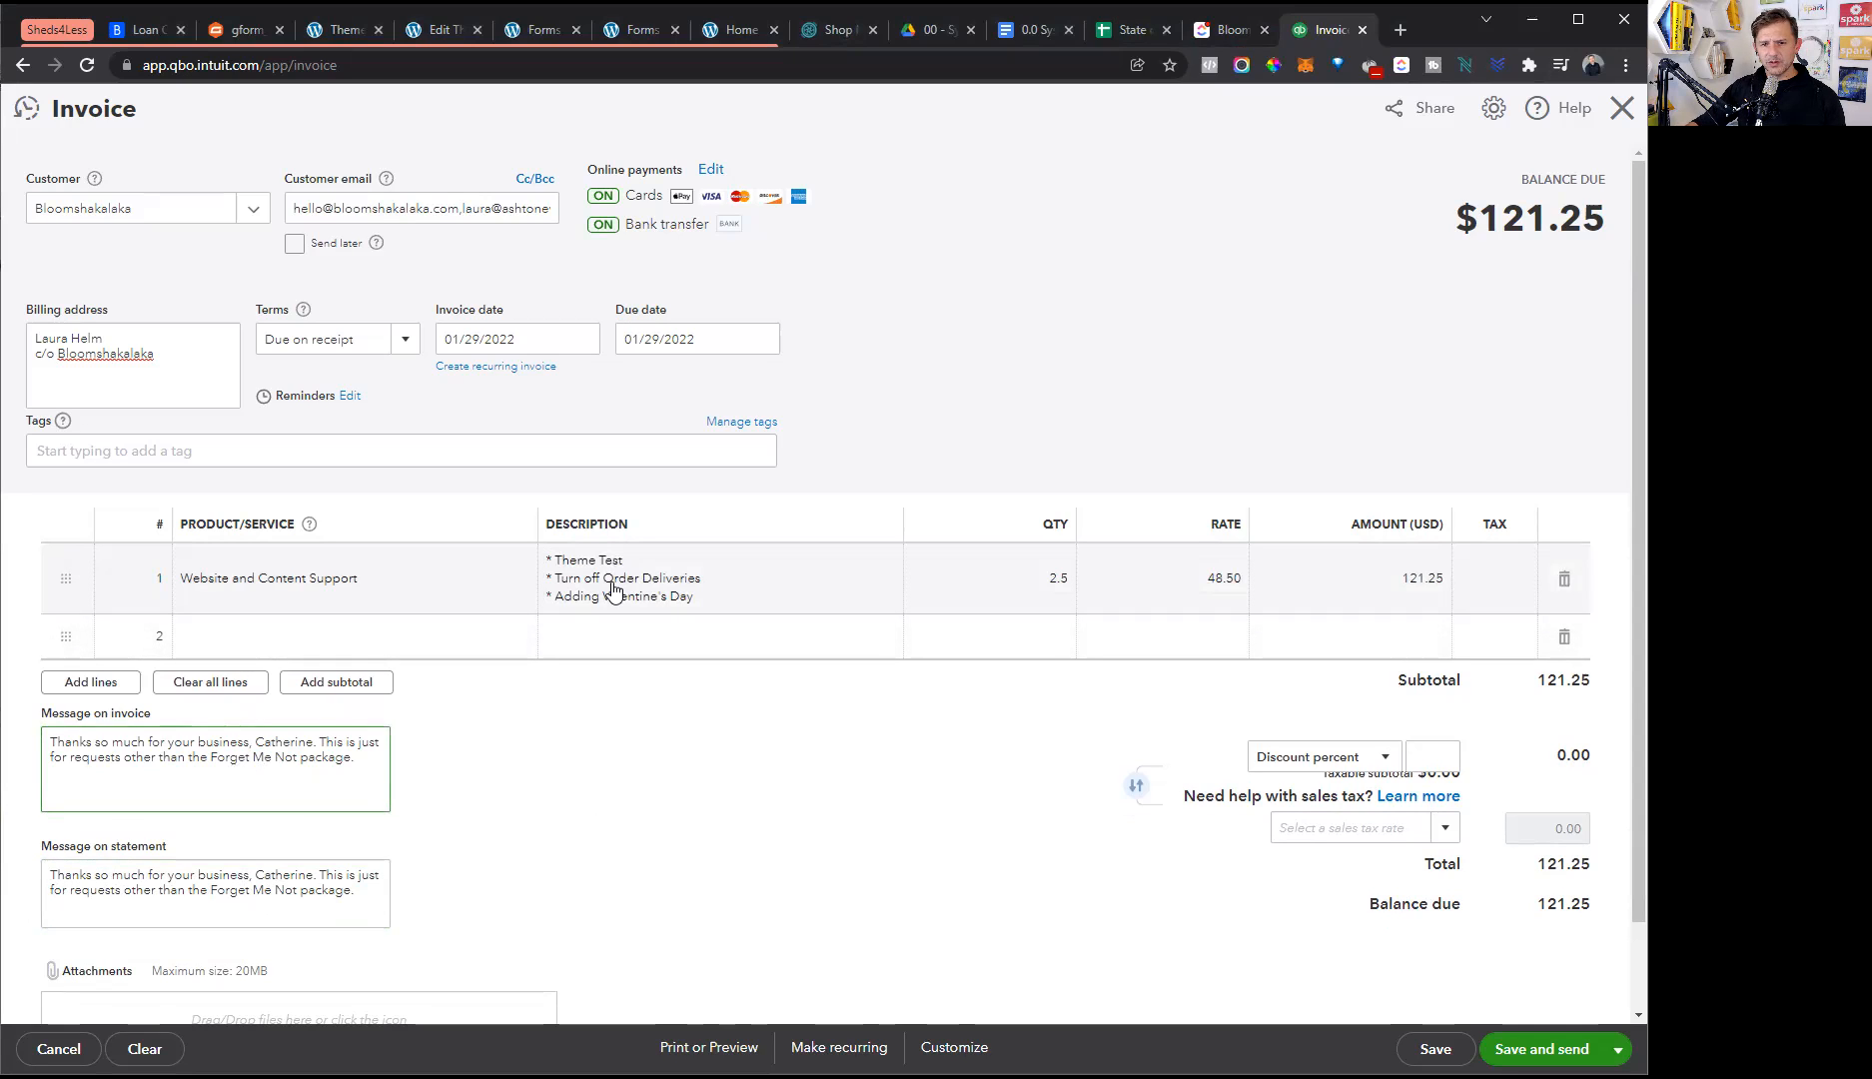
{"action": "left_click", "coordinate": [613, 589]}
{"action": "left_click", "coordinate": [899, 793]}
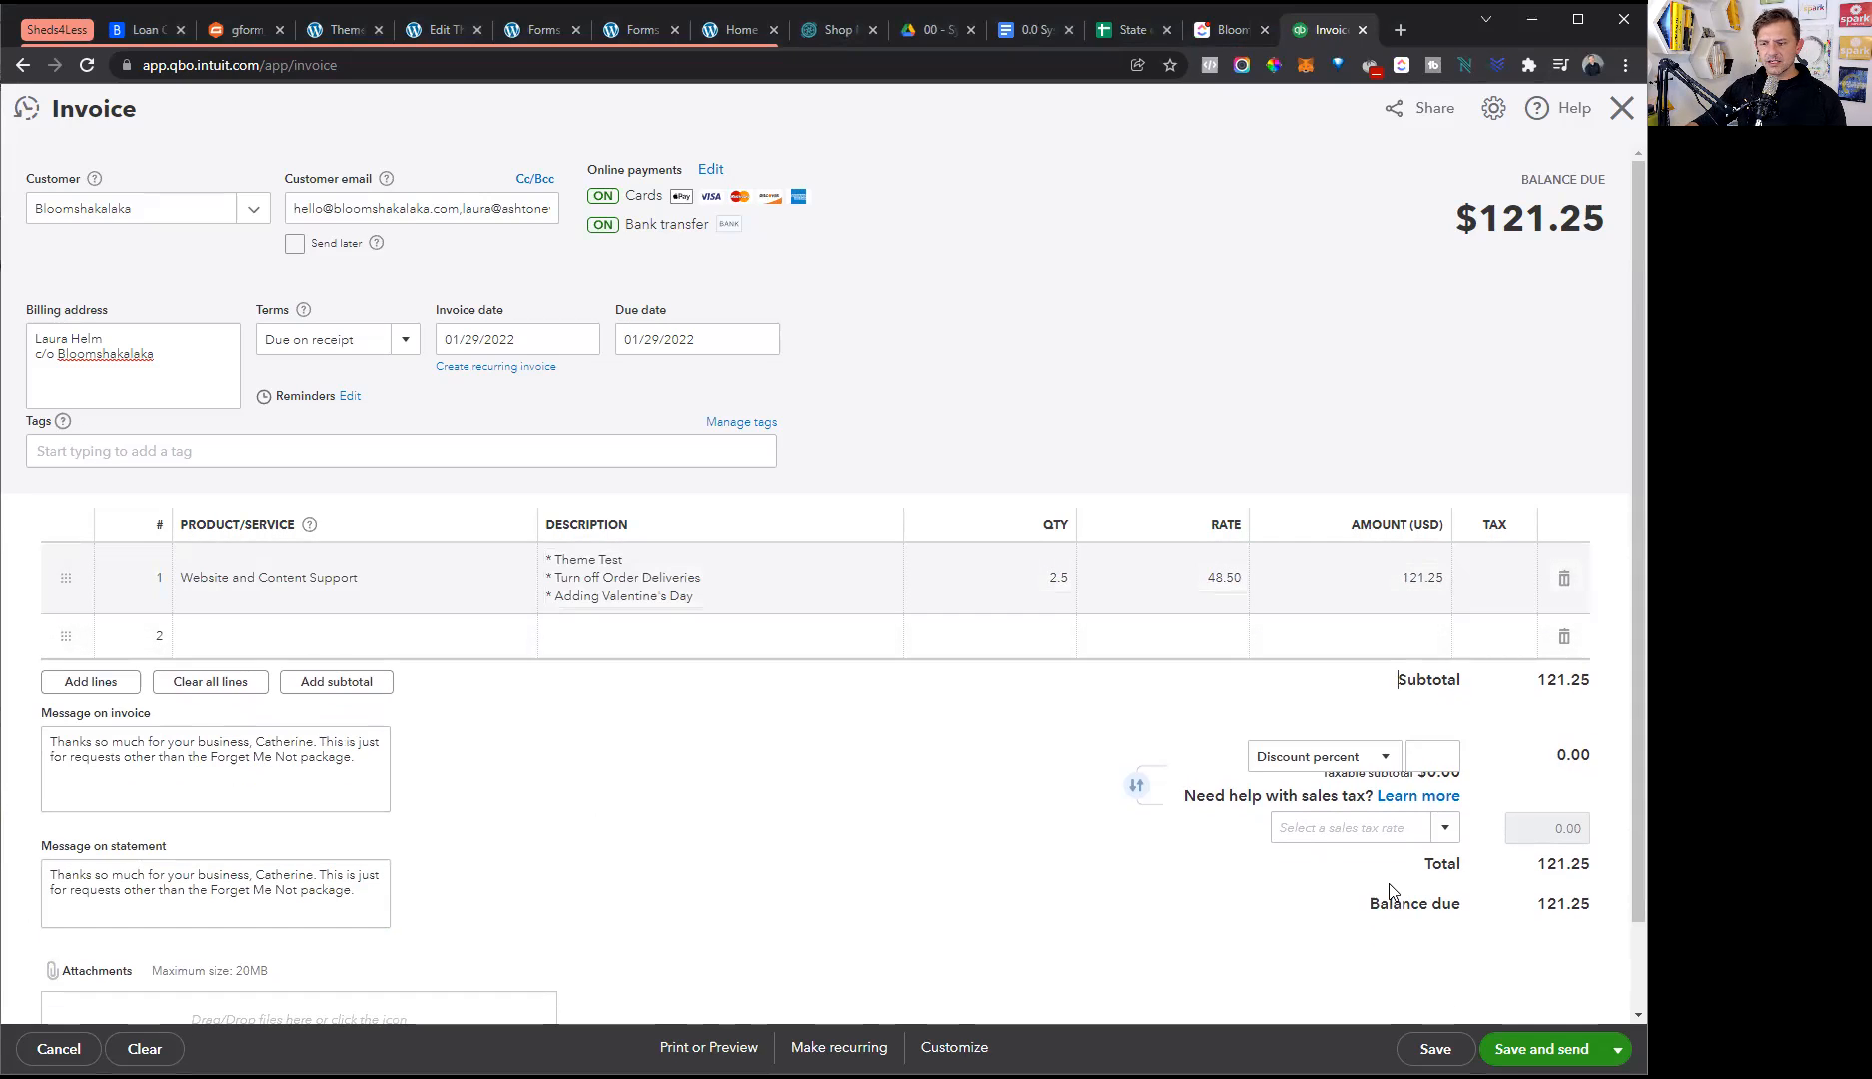
- Consult the "Send the invoice" instruction in Google Docs, then save the QuickBooks invoice and open its email for sending
{"action": "left_click", "coordinate": [1035, 30]}
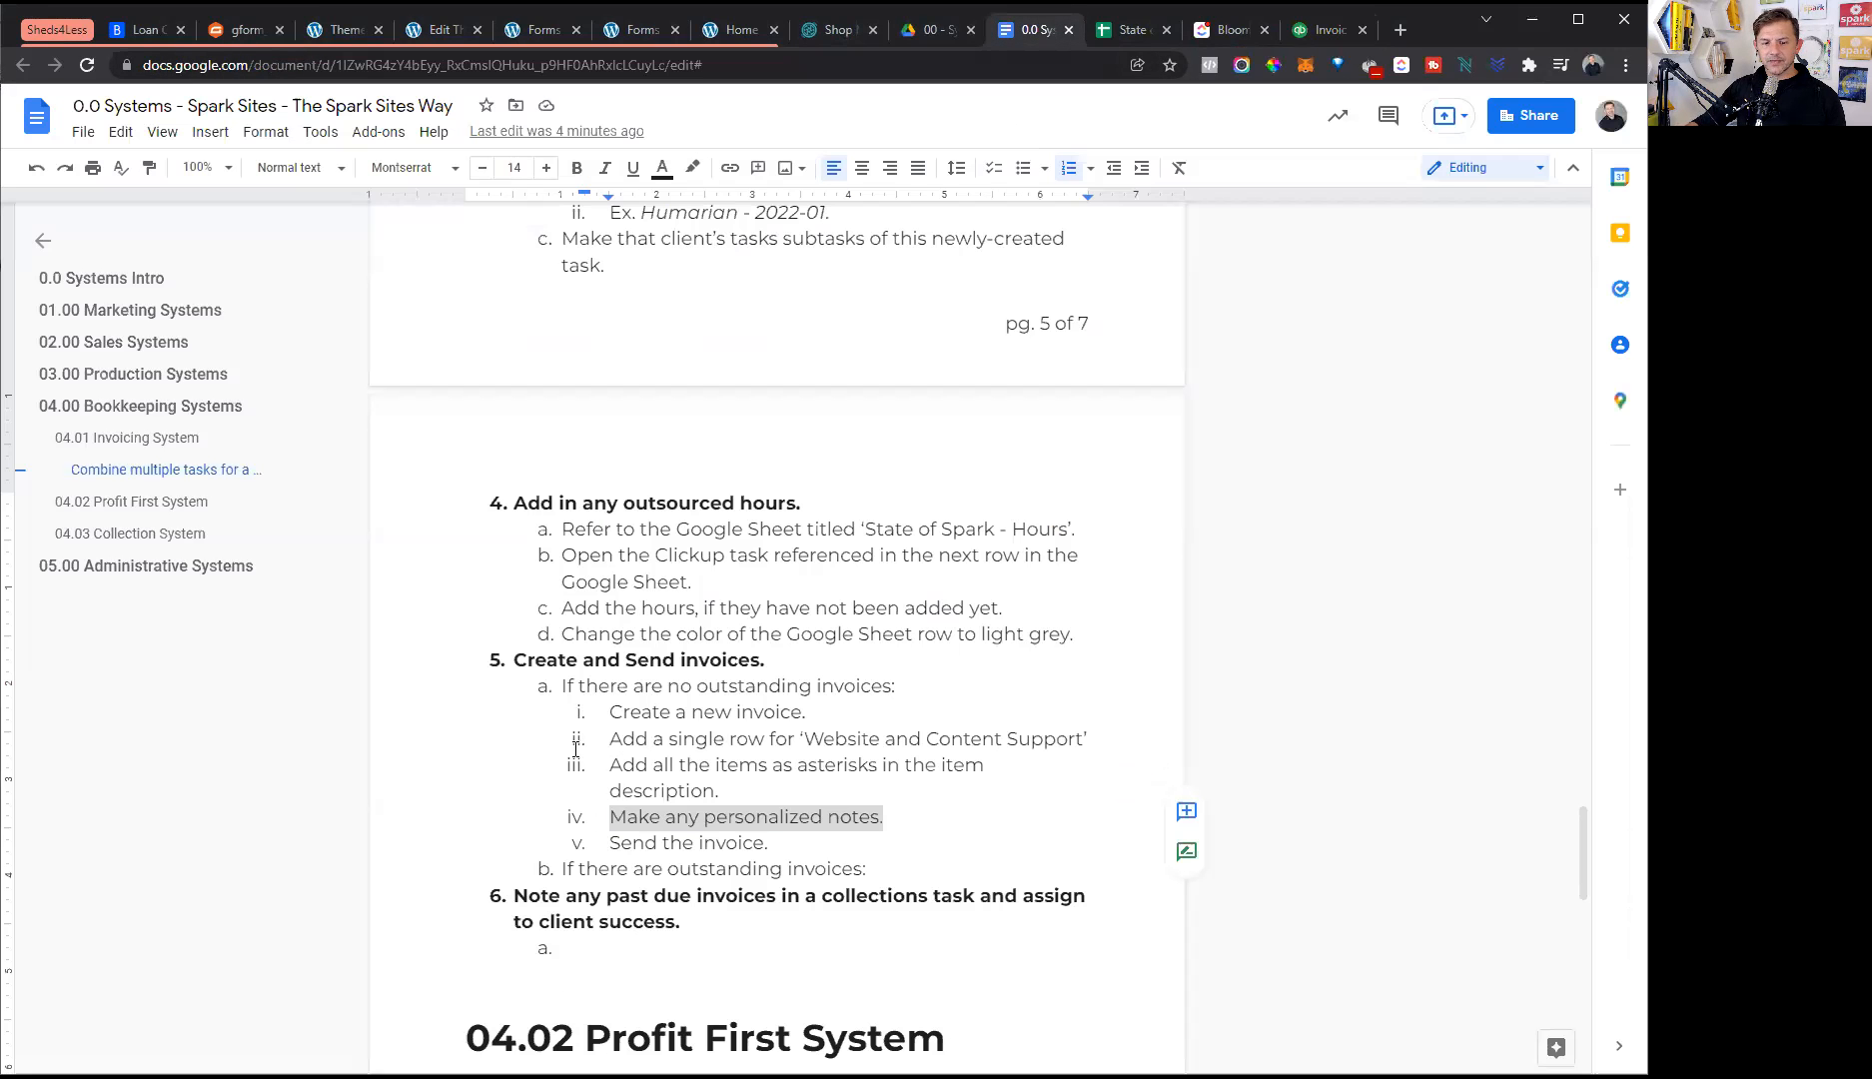
{"action": "left_click_drag", "start_coordinate": [764, 843], "coordinate": [661, 842]}
{"action": "left_click", "coordinate": [1329, 30]}
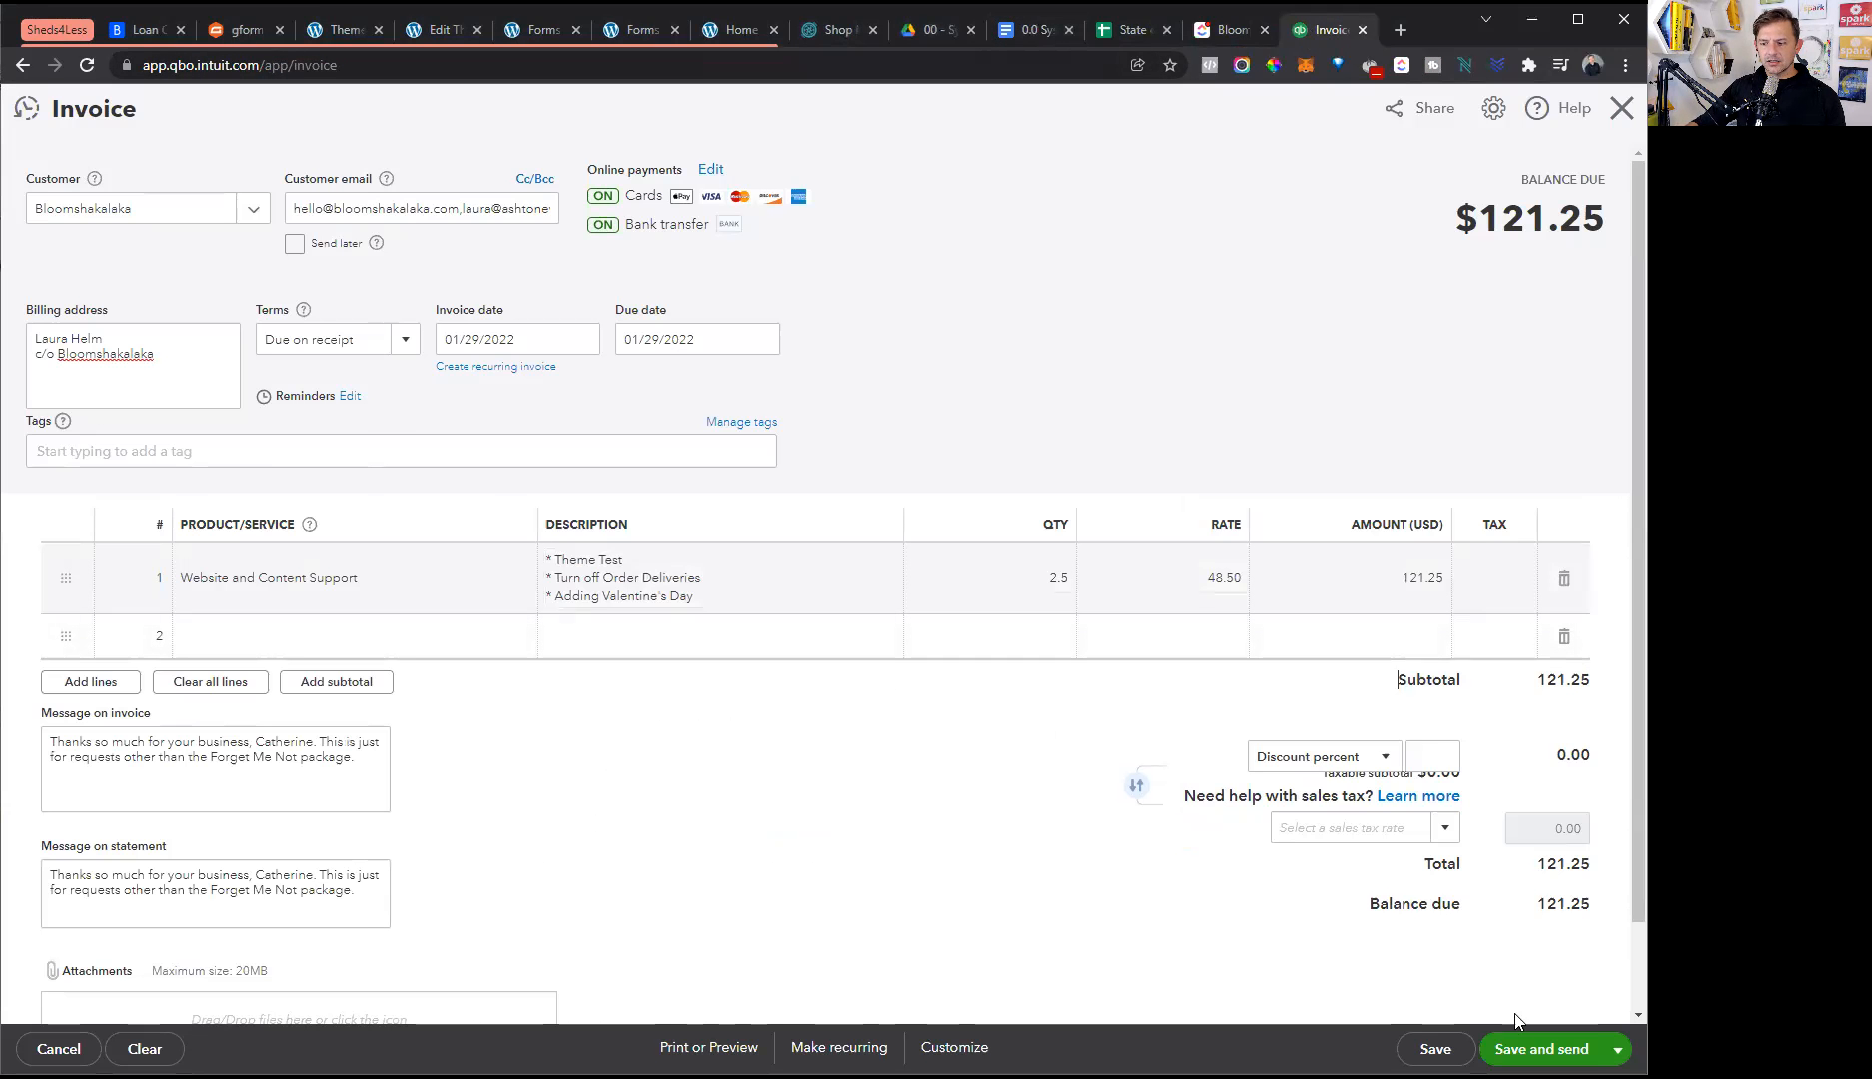
{"action": "left_click", "coordinate": [1509, 1048]}
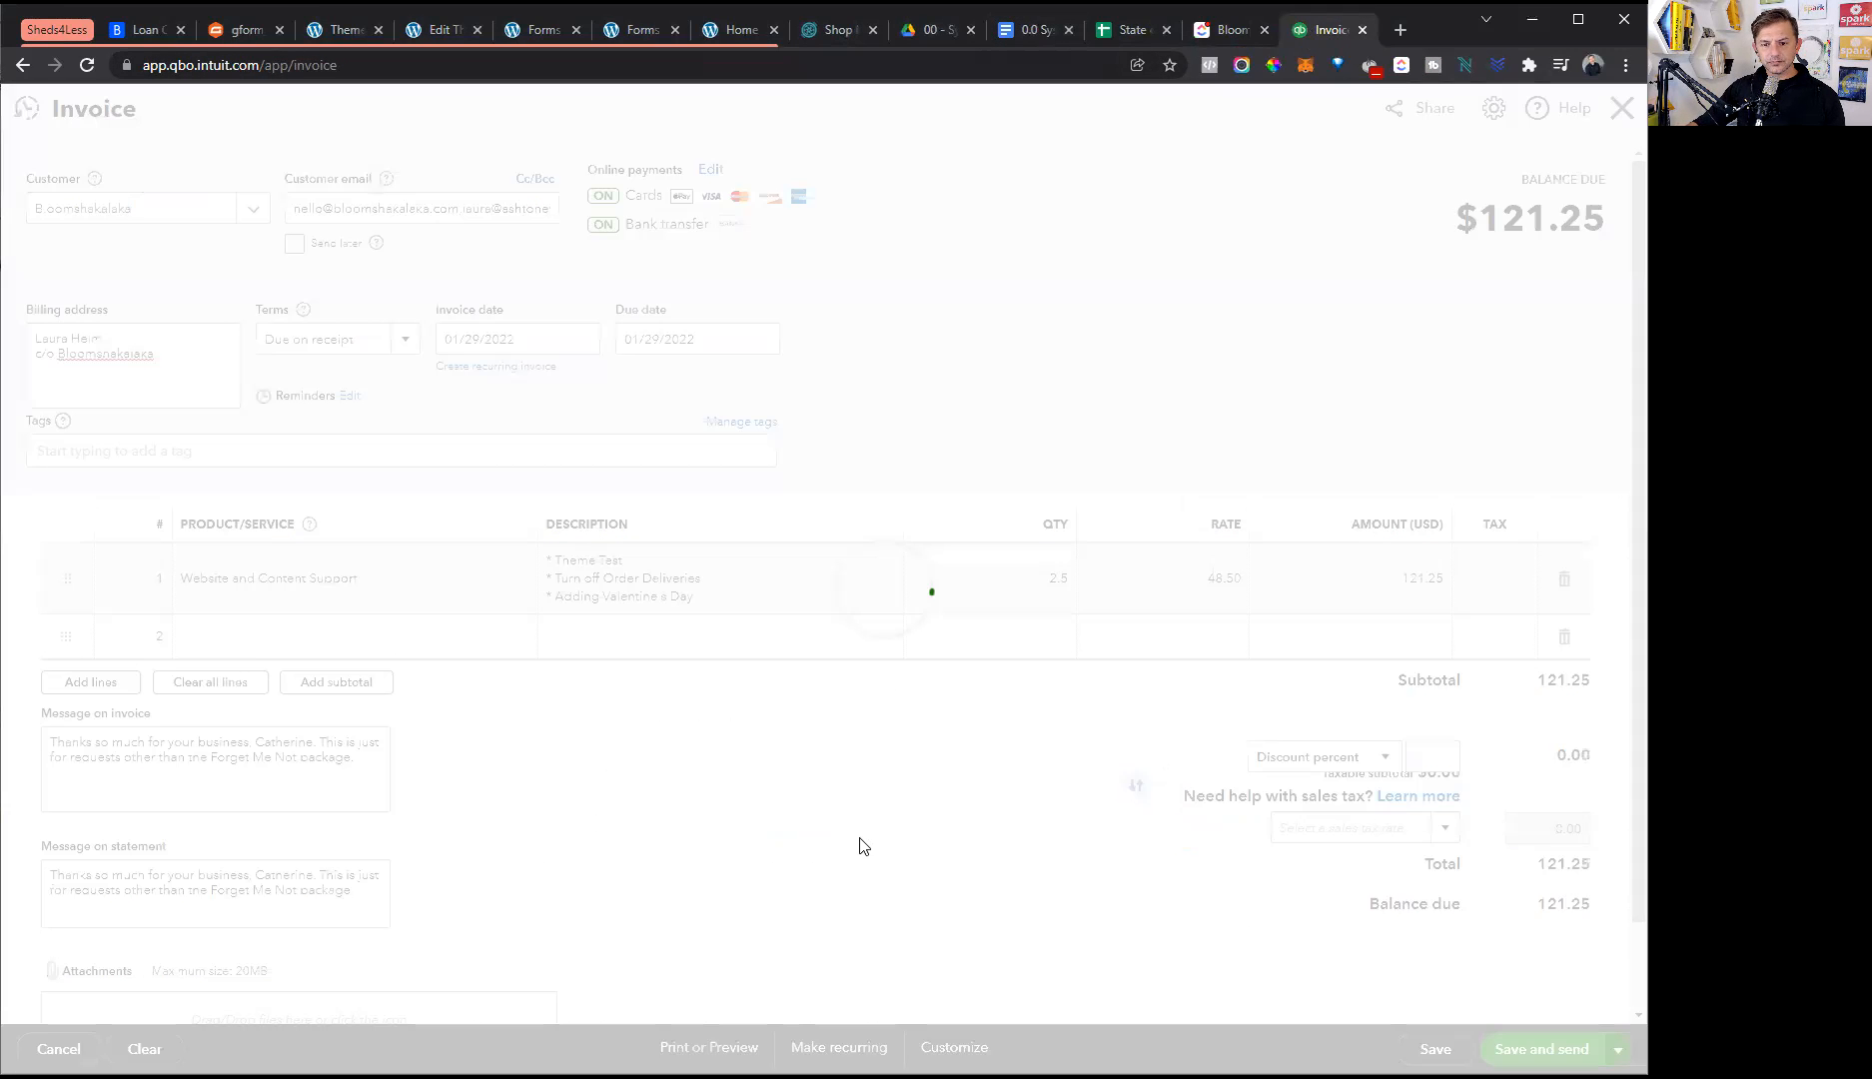
- Look through the invoice email preview and highlight its line about prompt payment
{"action": "left_click_drag", "start_coordinate": [787, 532], "coordinate": [782, 764]}
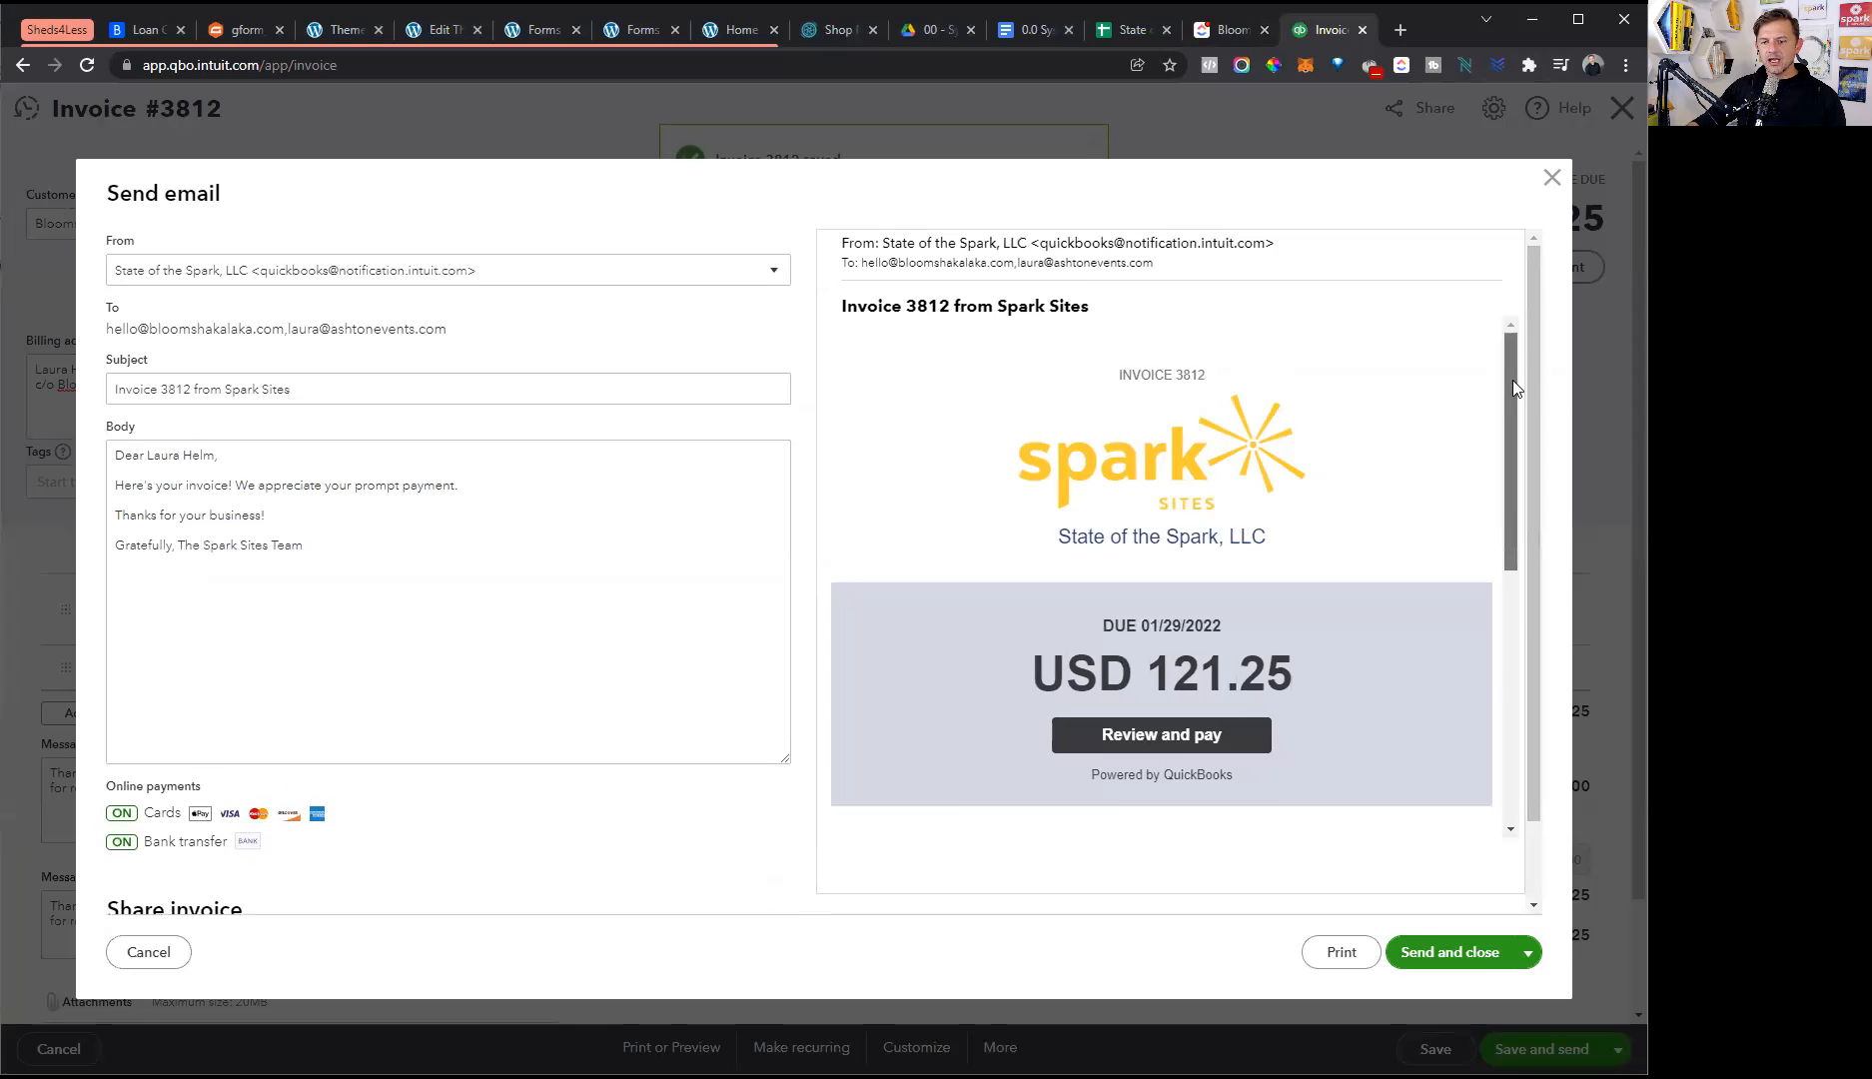
{"action": "left_click_drag", "start_coordinate": [1513, 395], "coordinate": [1499, 587]}
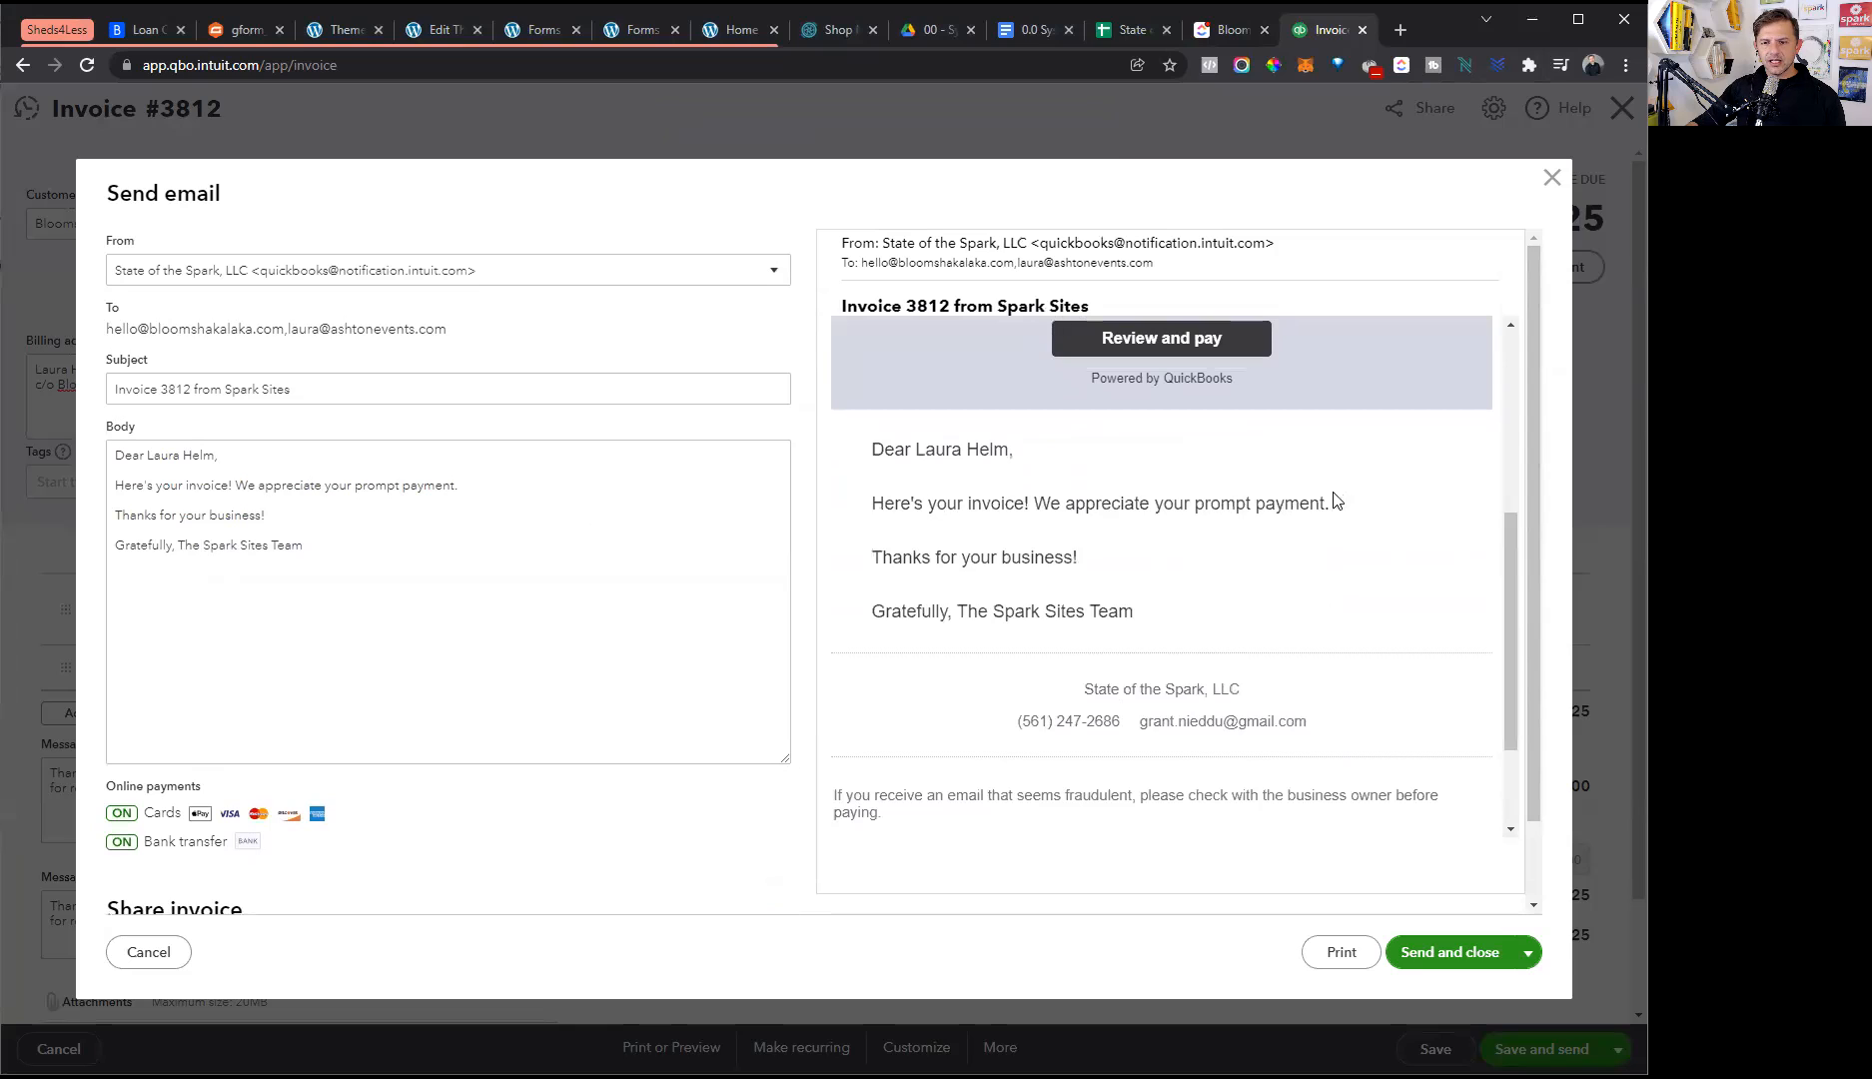
{"action": "left_click_drag", "start_coordinate": [1328, 502], "coordinate": [904, 498]}
- Insert "We completed the following:" after "Here's your invoice!" in the email body, with asterisked lines "Theme Test", "Turn off Order Deliveries" and "Adding Valentine's Day"
{"action": "left_click", "coordinate": [475, 484]}
{"action": "key", "text": "ctrl+a"}
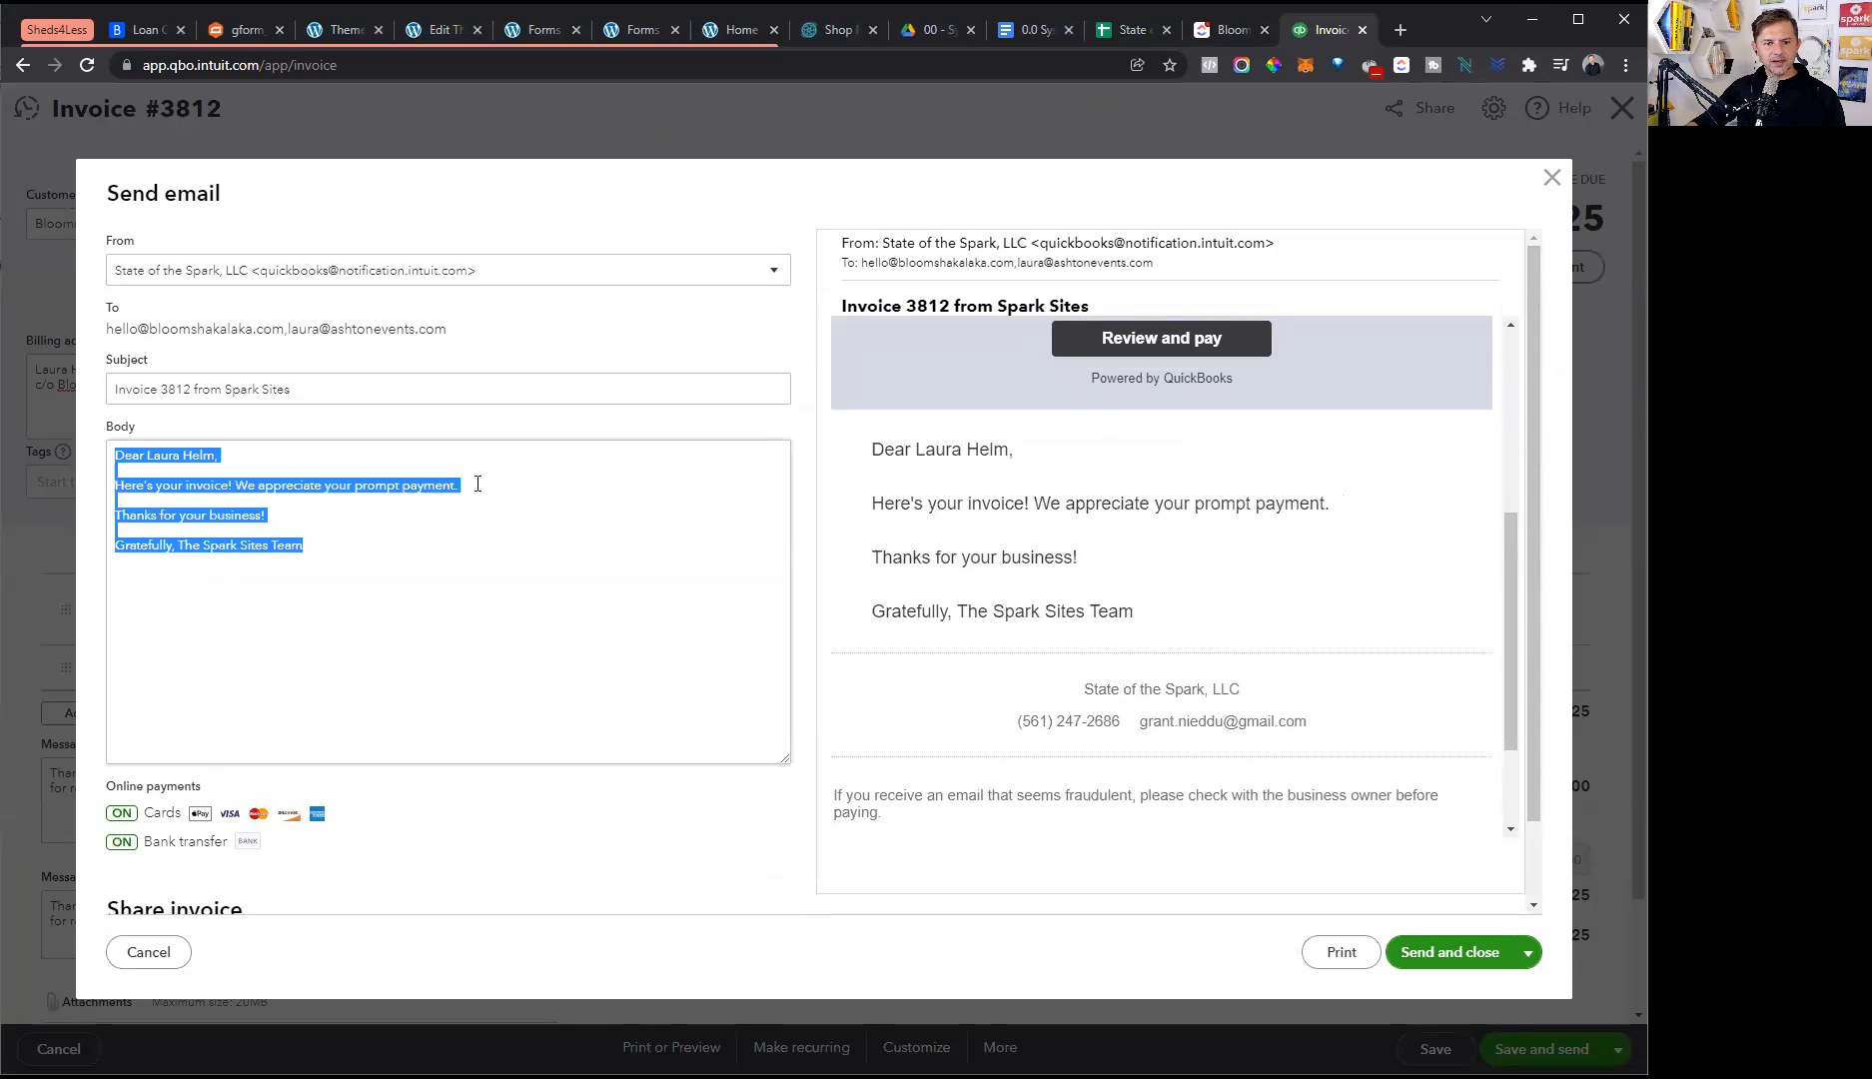
{"action": "left_click", "coordinate": [476, 483]}
{"action": "left_click", "coordinate": [240, 489], "text": "shift"}
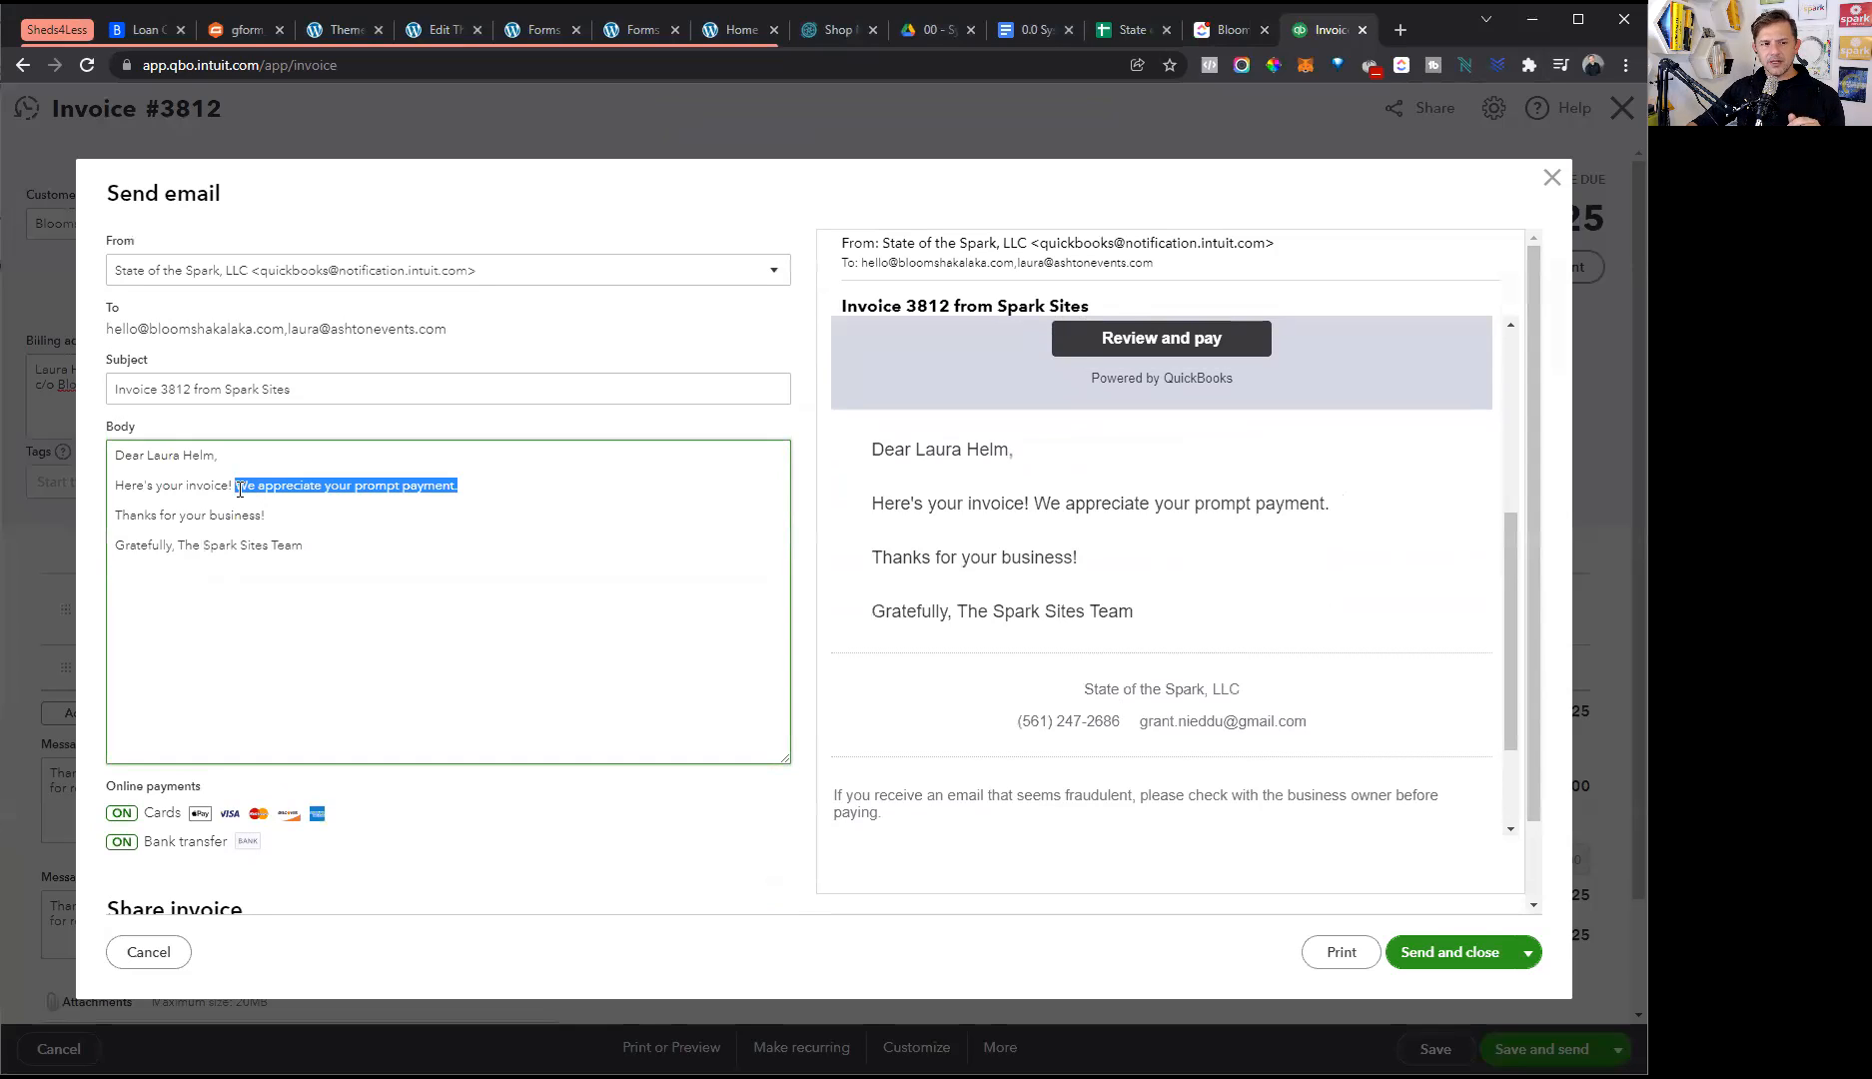
{"action": "left_click", "coordinate": [239, 490]}
{"action": "key", "text": "BackSpace"}
{"action": "key", "text": "Return"}
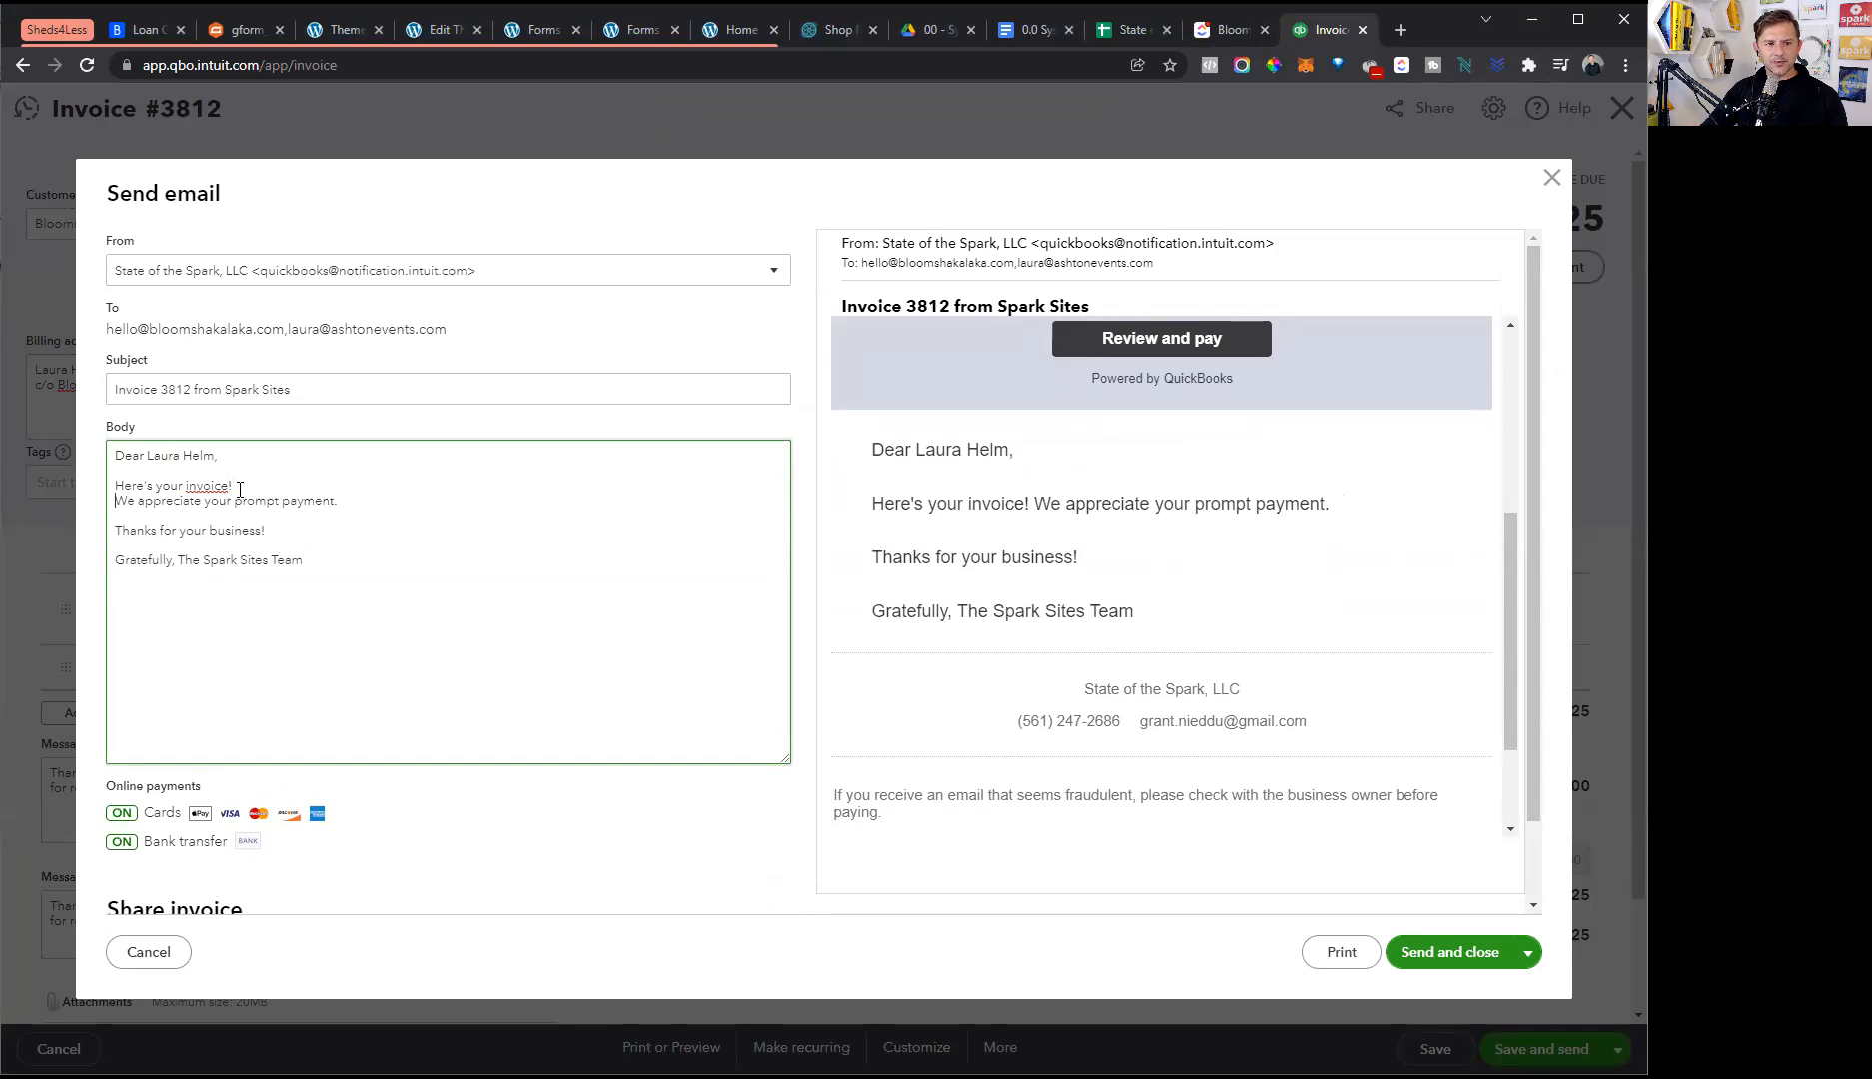
{"action": "type", "text": "* Theme Test * Turn off Order Deliveries * Adding Valentine's Day"}
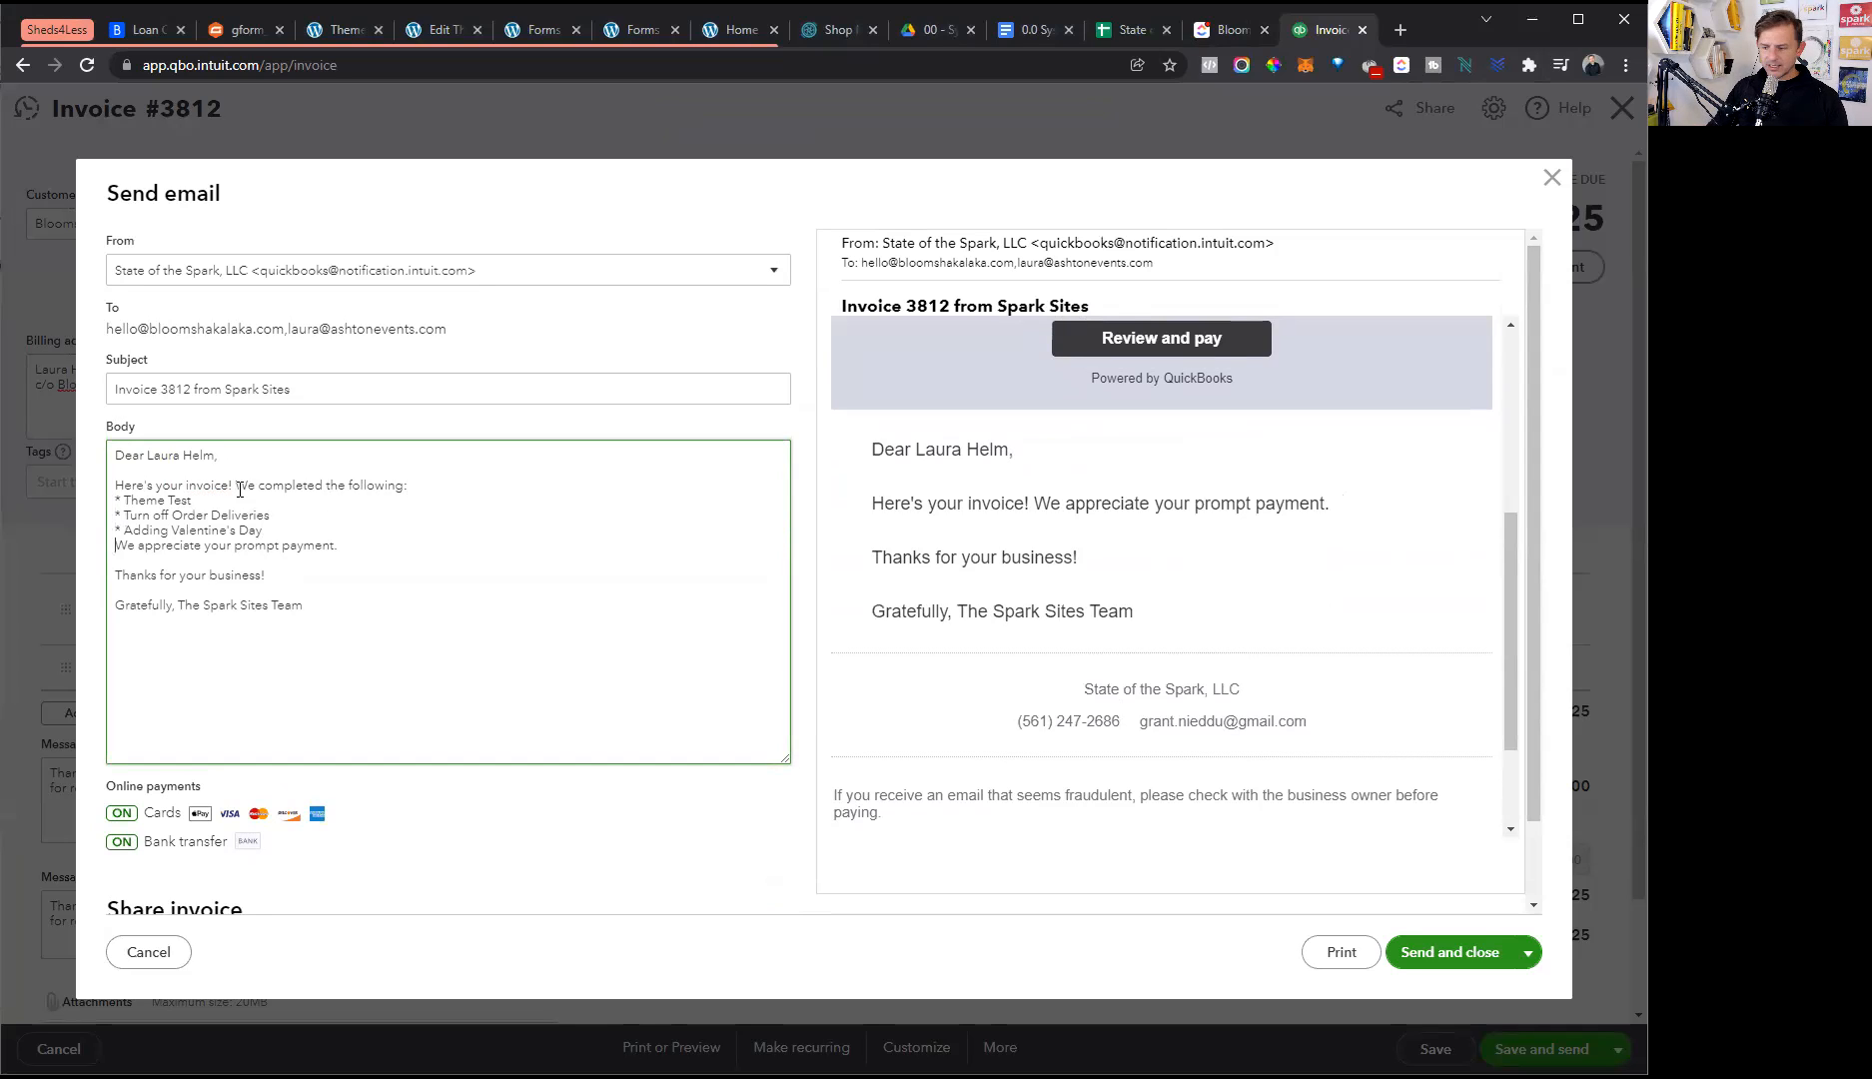
- Insert a blank line before "We appreciate your prompt payment." in the email body and refresh the email preview
{"action": "key", "text": "Return"}
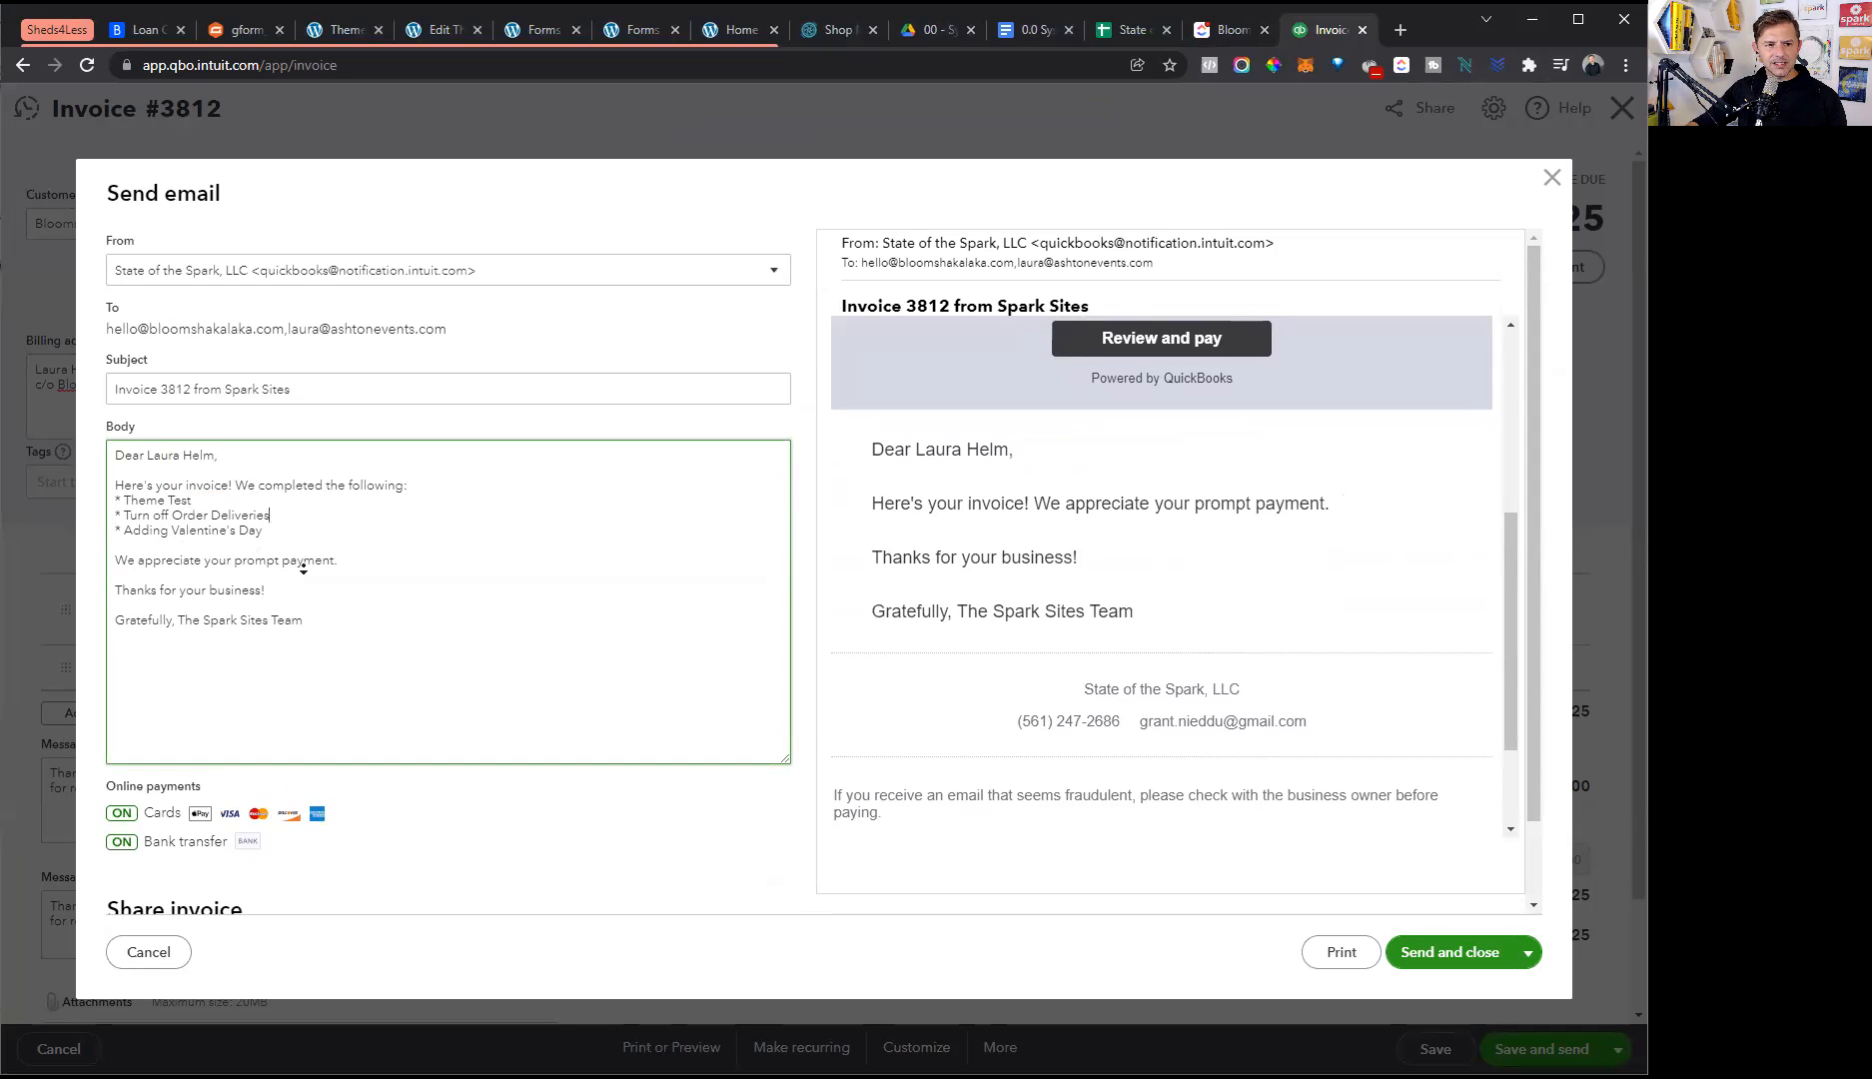
{"action": "scroll", "coordinate": [303, 567], "scroll_direction": "down", "scroll_amount": 1}
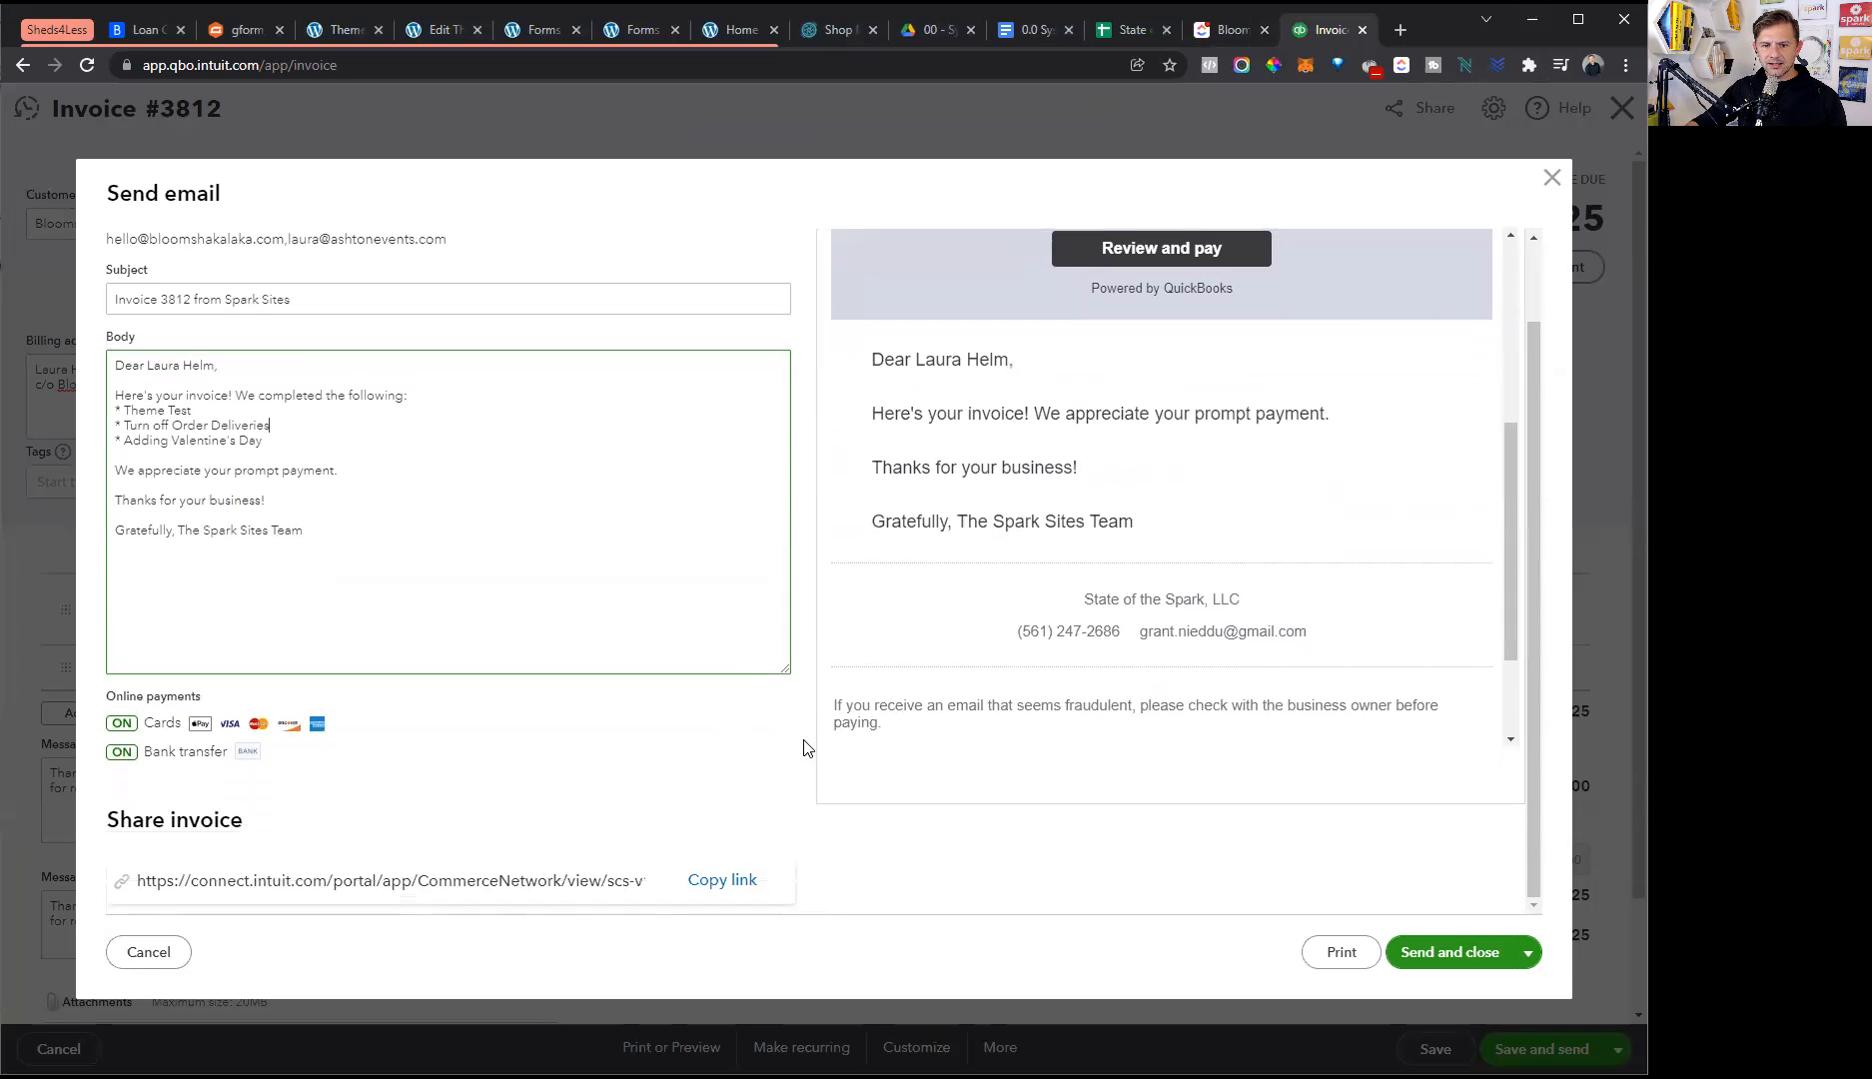
{"action": "left_click", "coordinate": [736, 762]}
{"action": "left_click_drag", "start_coordinate": [1102, 435], "coordinate": [871, 345]}
{"action": "left_click_drag", "start_coordinate": [1511, 577], "coordinate": [1496, 514]}
{"action": "left_click", "coordinate": [992, 636]}
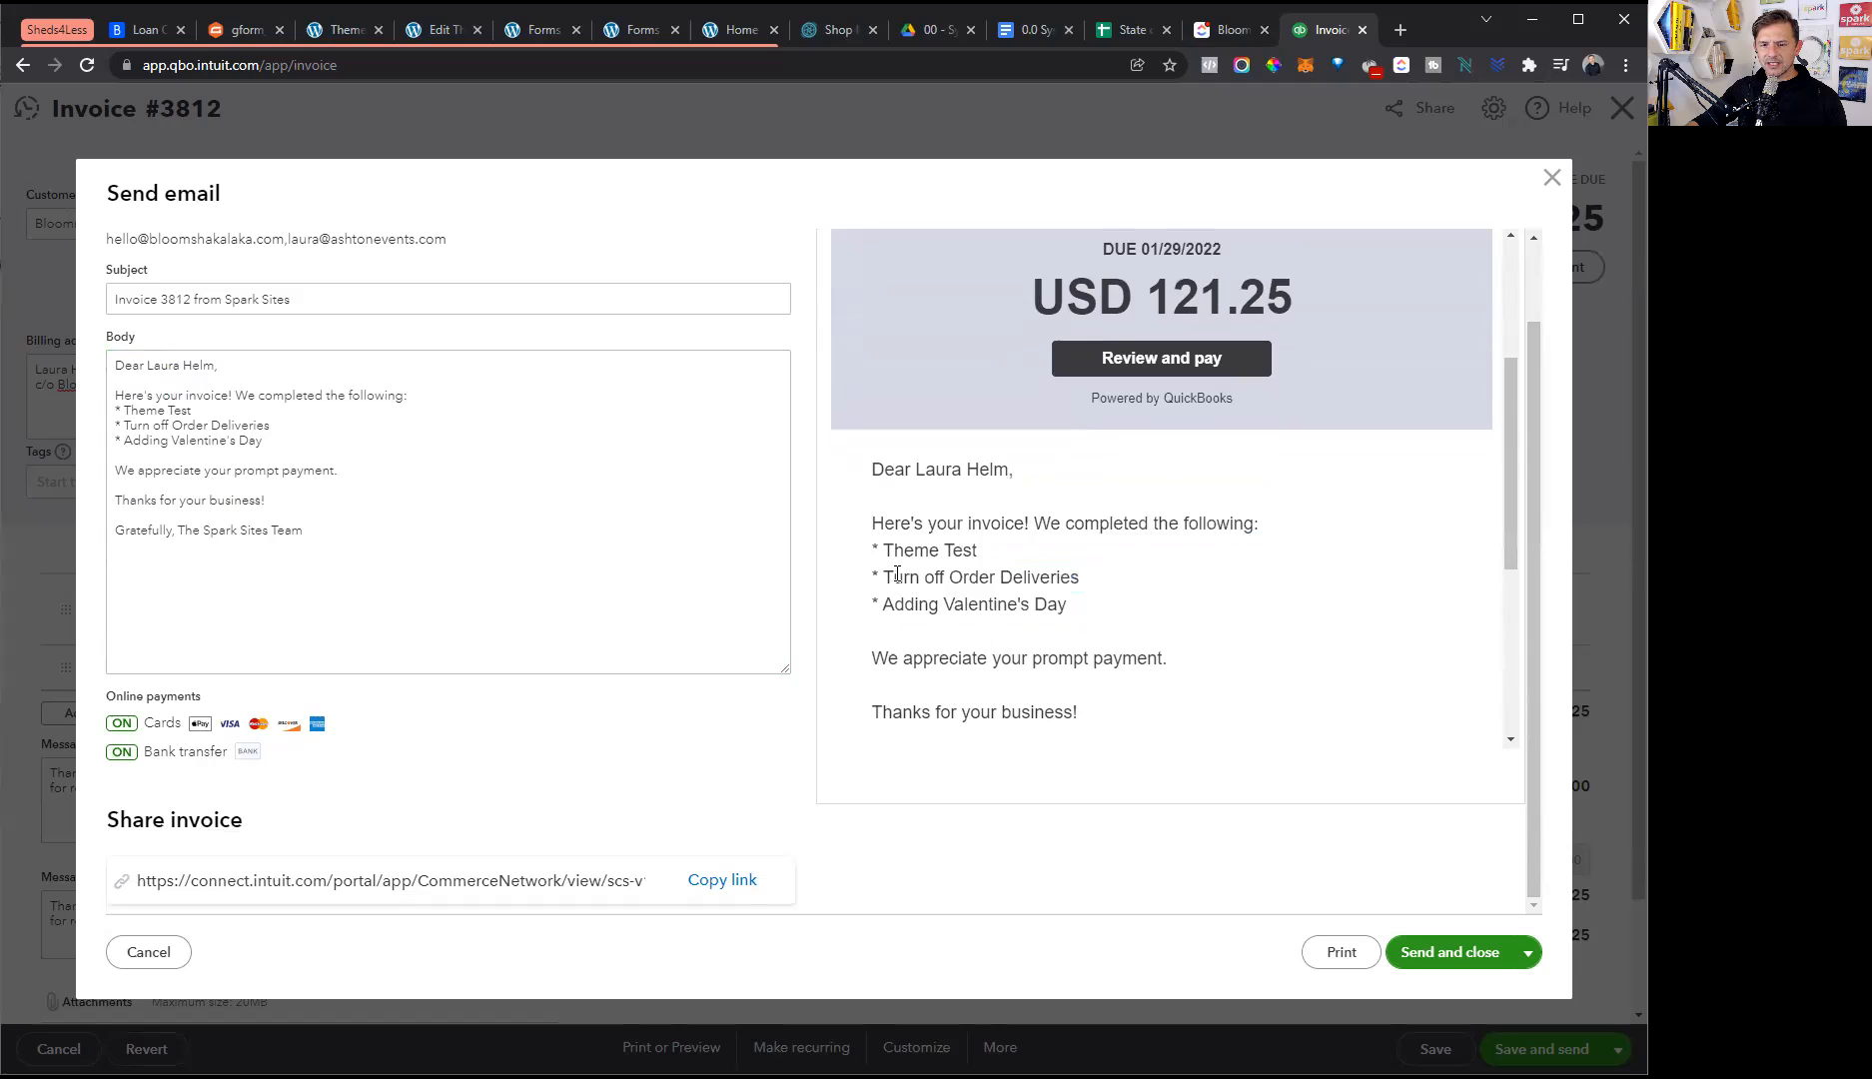
- Check the updated email preview, send the invoice and close it, and locate the Bloomshakalaka invoice in the sales invoices list
{"action": "left_click_drag", "start_coordinate": [1533, 590], "coordinate": [1503, 454]}
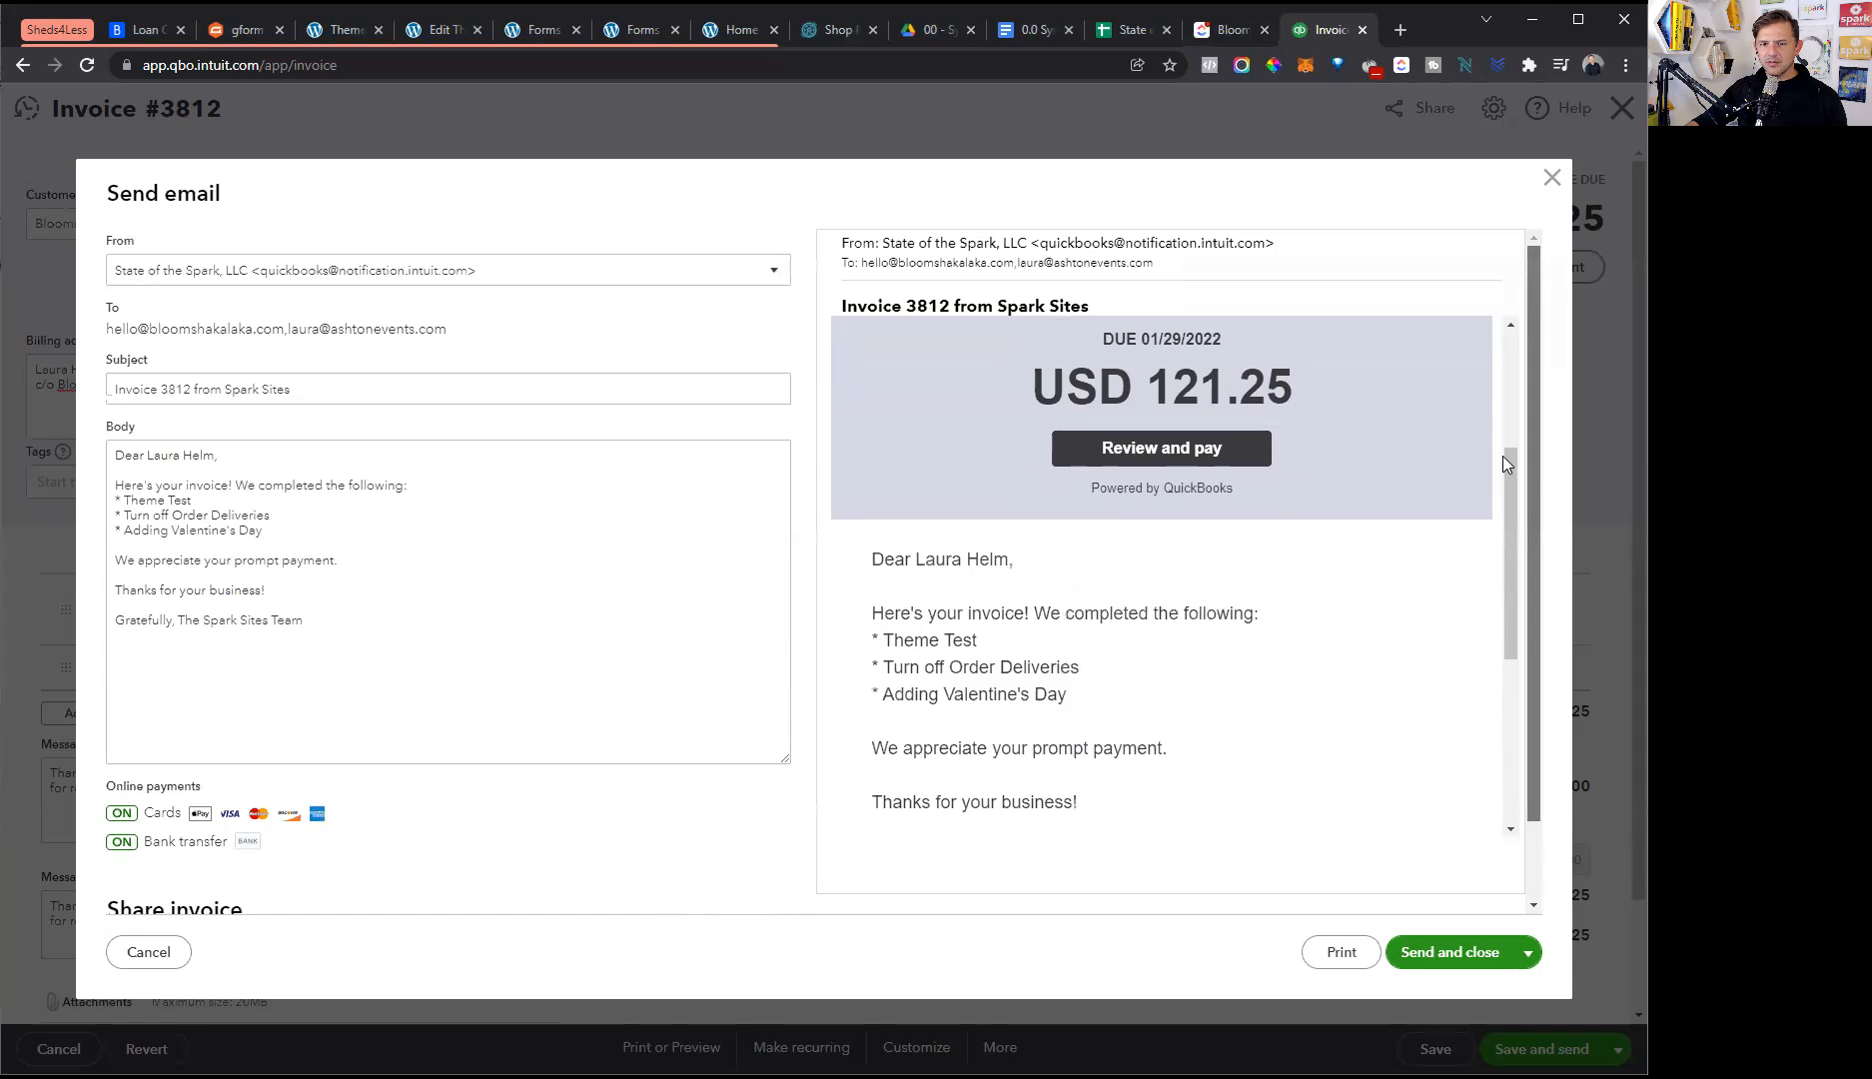
{"action": "scroll", "coordinate": [1504, 500], "scroll_direction": "down", "scroll_amount": 2}
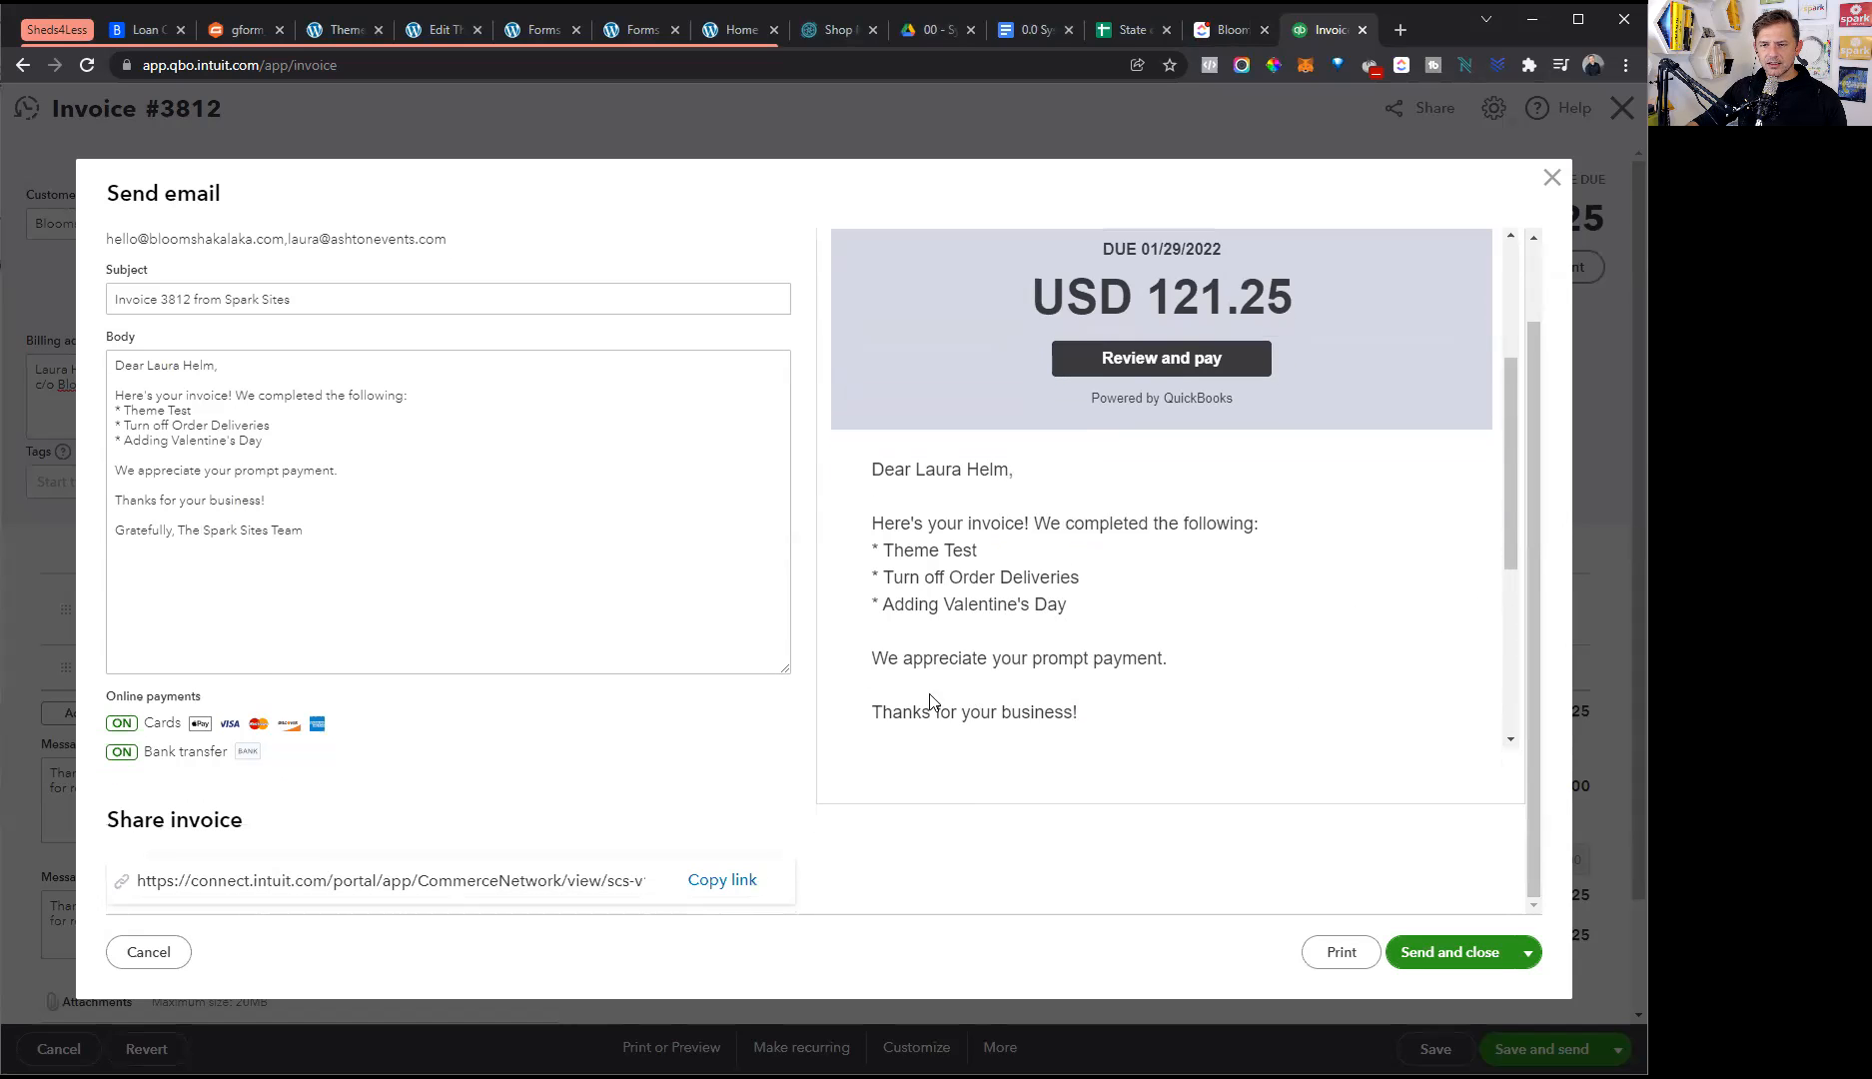
{"action": "left_click", "coordinate": [1467, 954]}
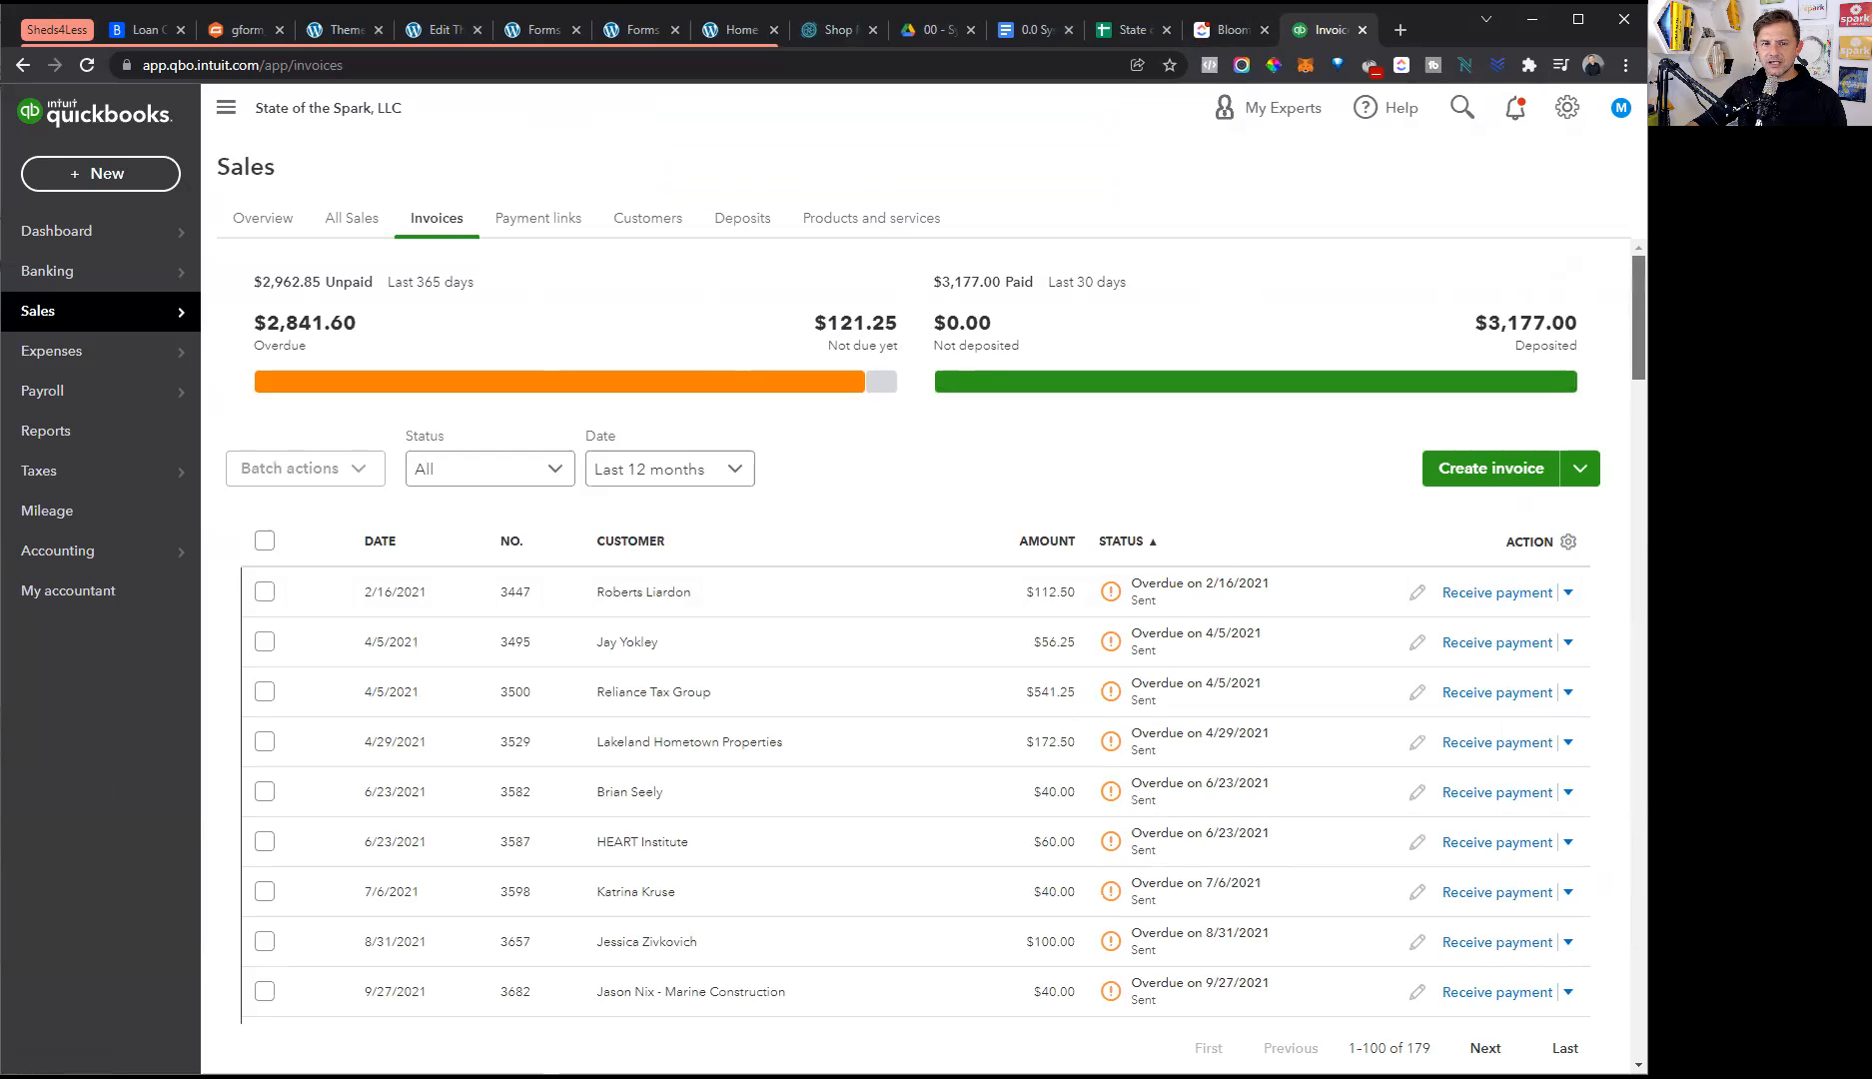
{"action": "scroll", "coordinate": [1039, 712], "scroll_direction": "down", "scroll_amount": 10}
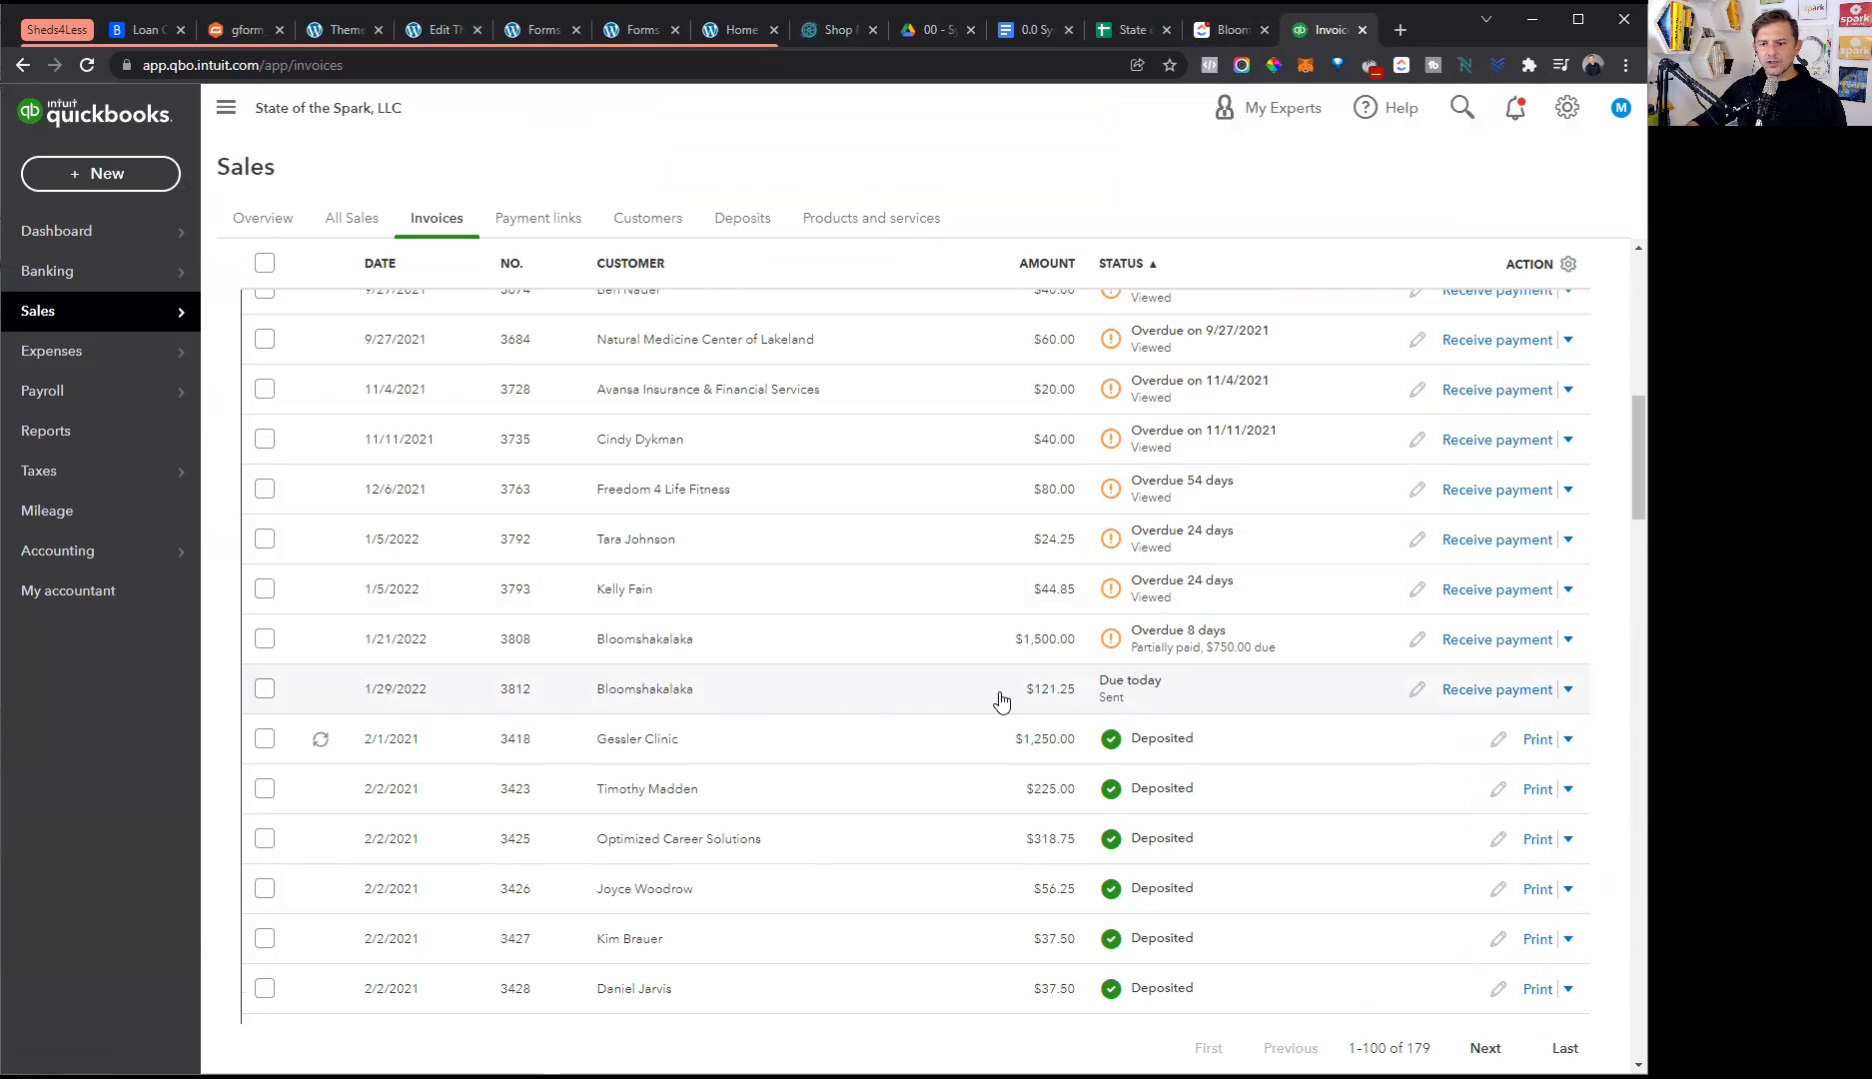
- Switch to the Google Docs procedure and review the instructions for creating and sending invoices when there are no outstanding invoices
{"action": "left_click", "coordinate": [1029, 28]}
{"action": "left_click_drag", "start_coordinate": [770, 842], "coordinate": [561, 711]}
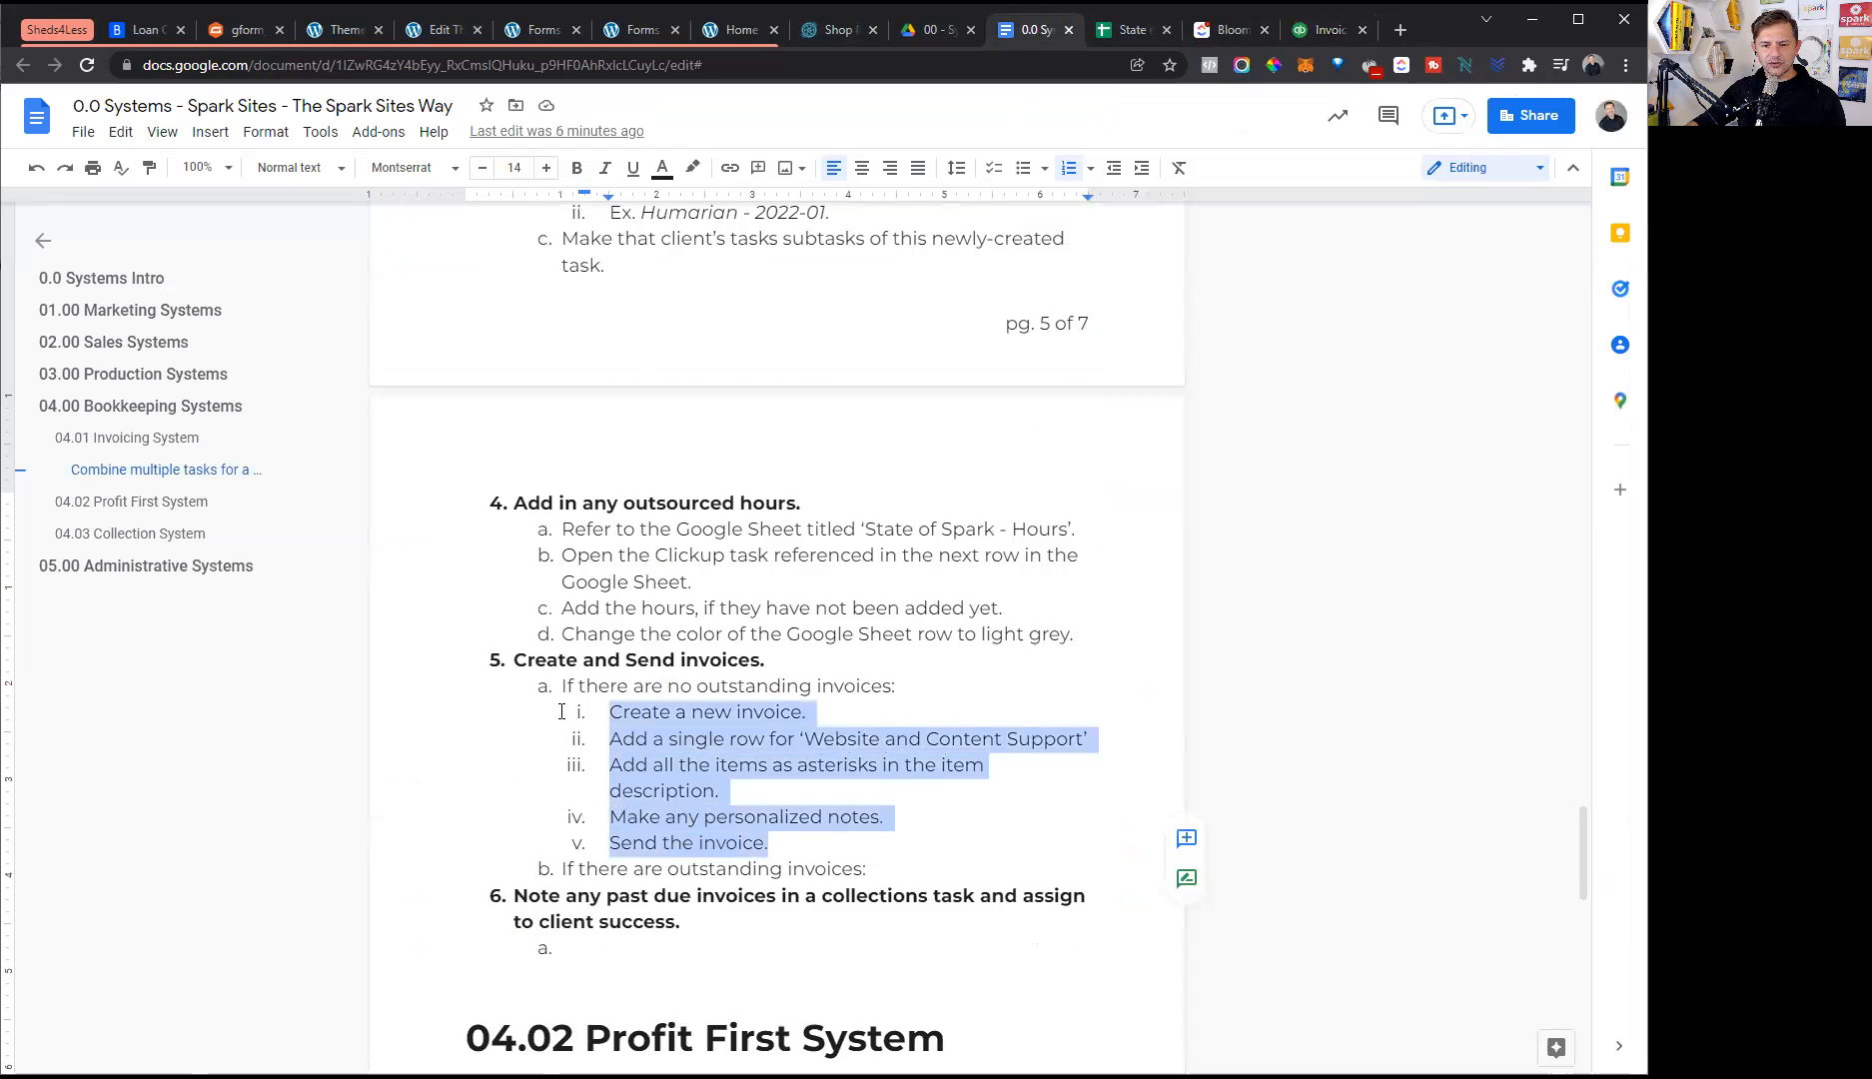
{"action": "left_click", "coordinate": [715, 766]}
{"action": "left_click_drag", "start_coordinate": [892, 689], "coordinate": [625, 689]}
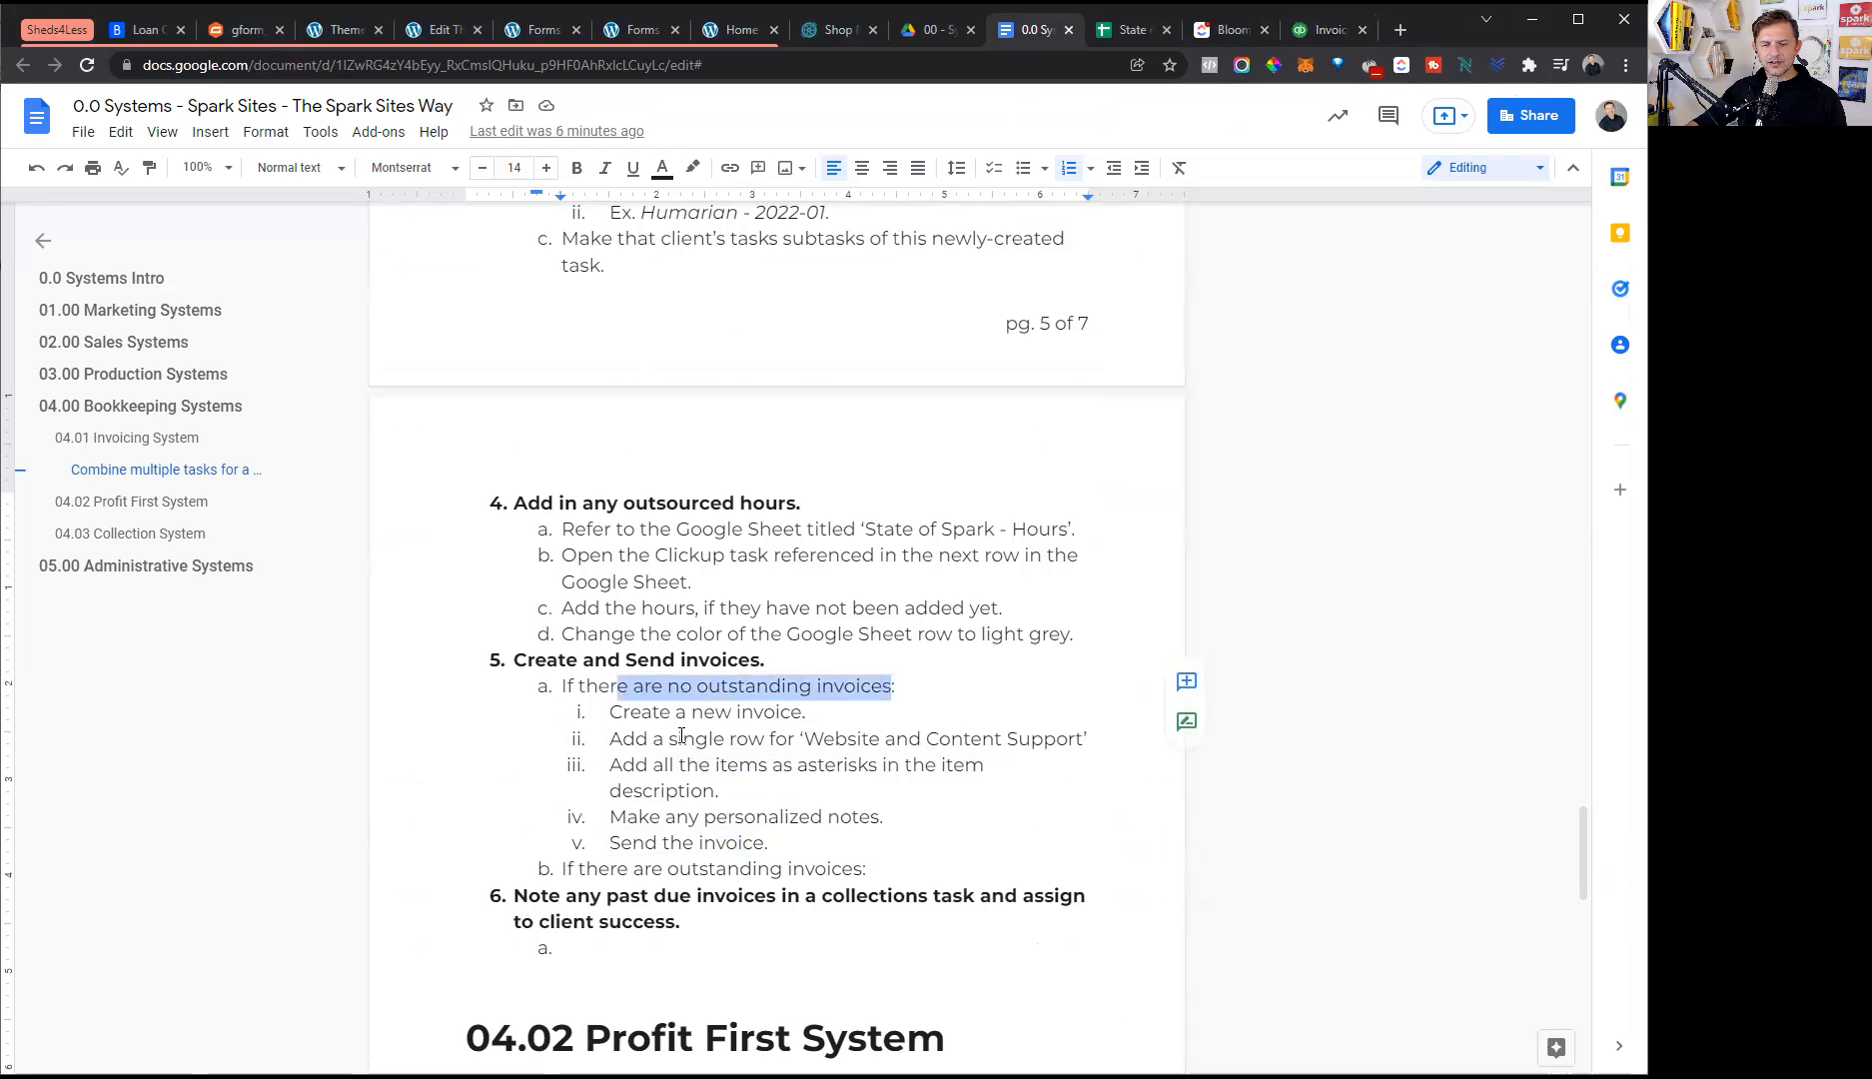
{"action": "left_click", "coordinate": [699, 766]}
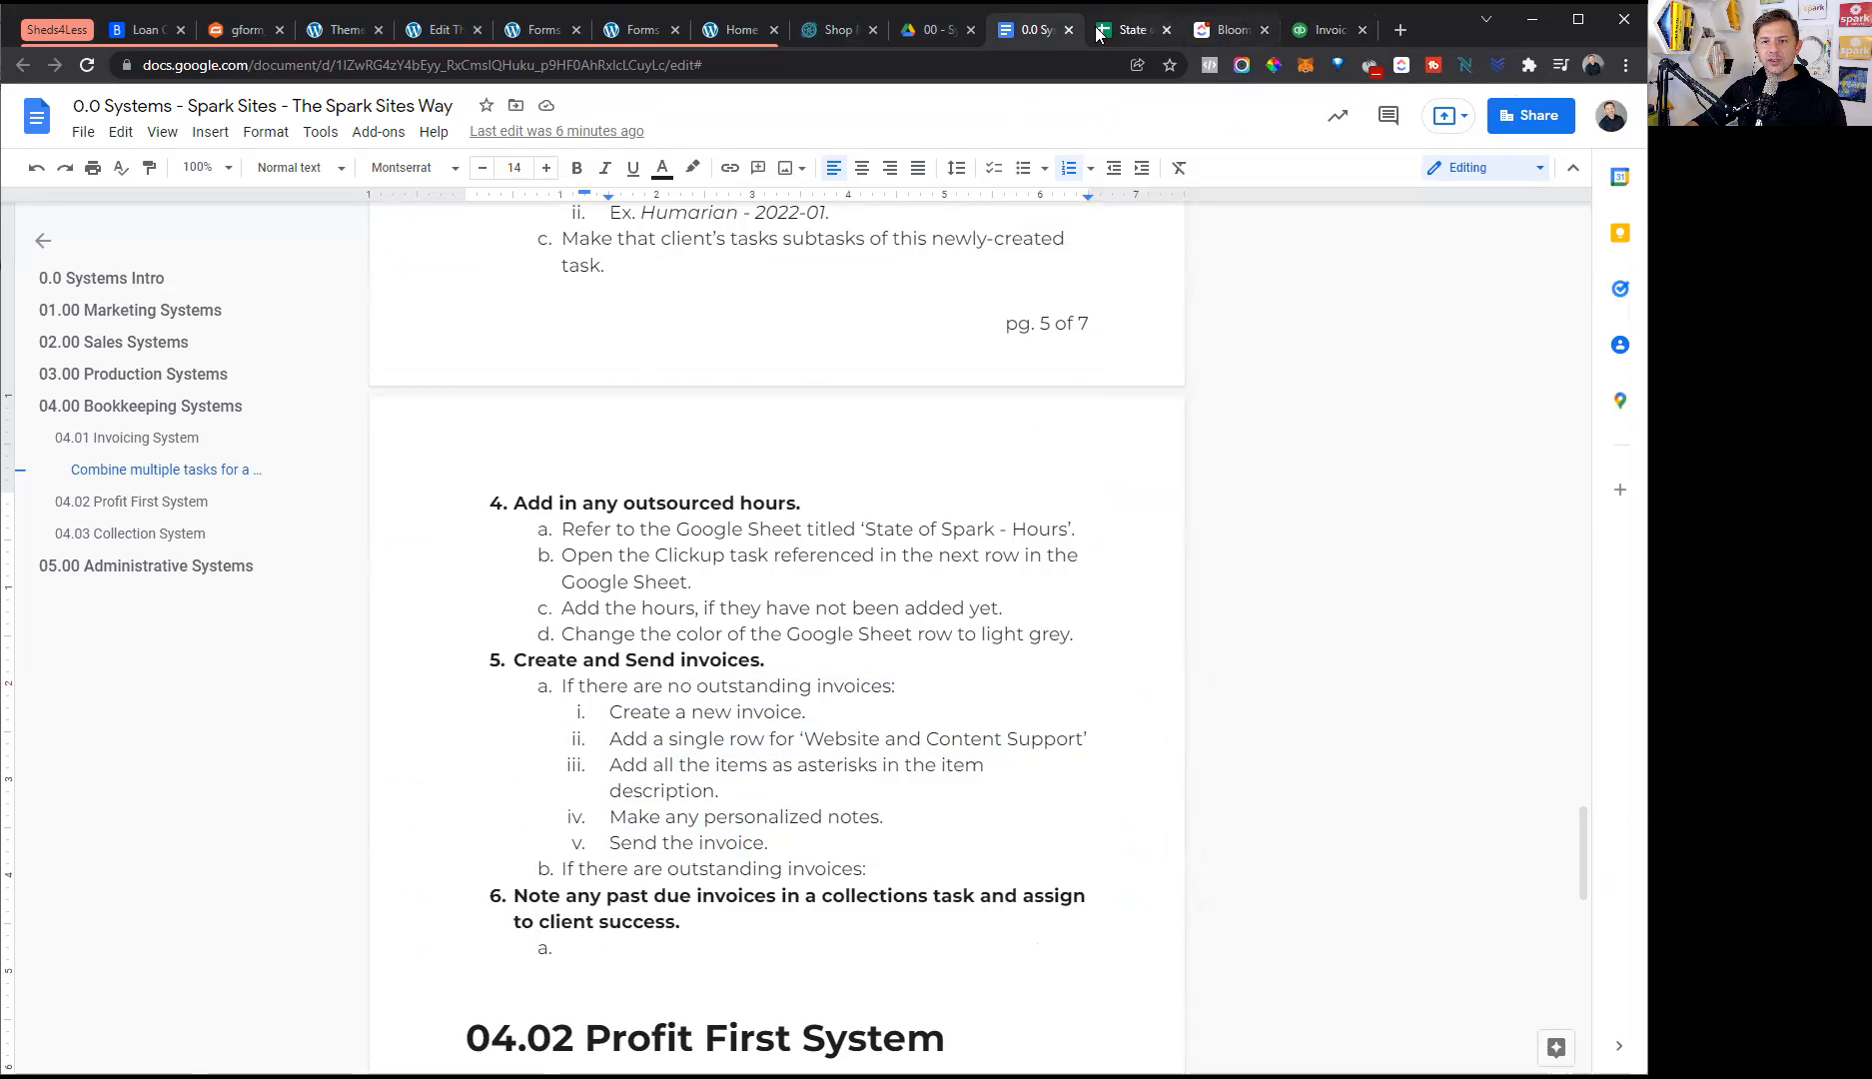
- Switch to ClickUp and set the "Bloom Shakalaka - 2022-01" task to Complete, resolving all of its open subtasks
{"action": "left_click", "coordinate": [1221, 26]}
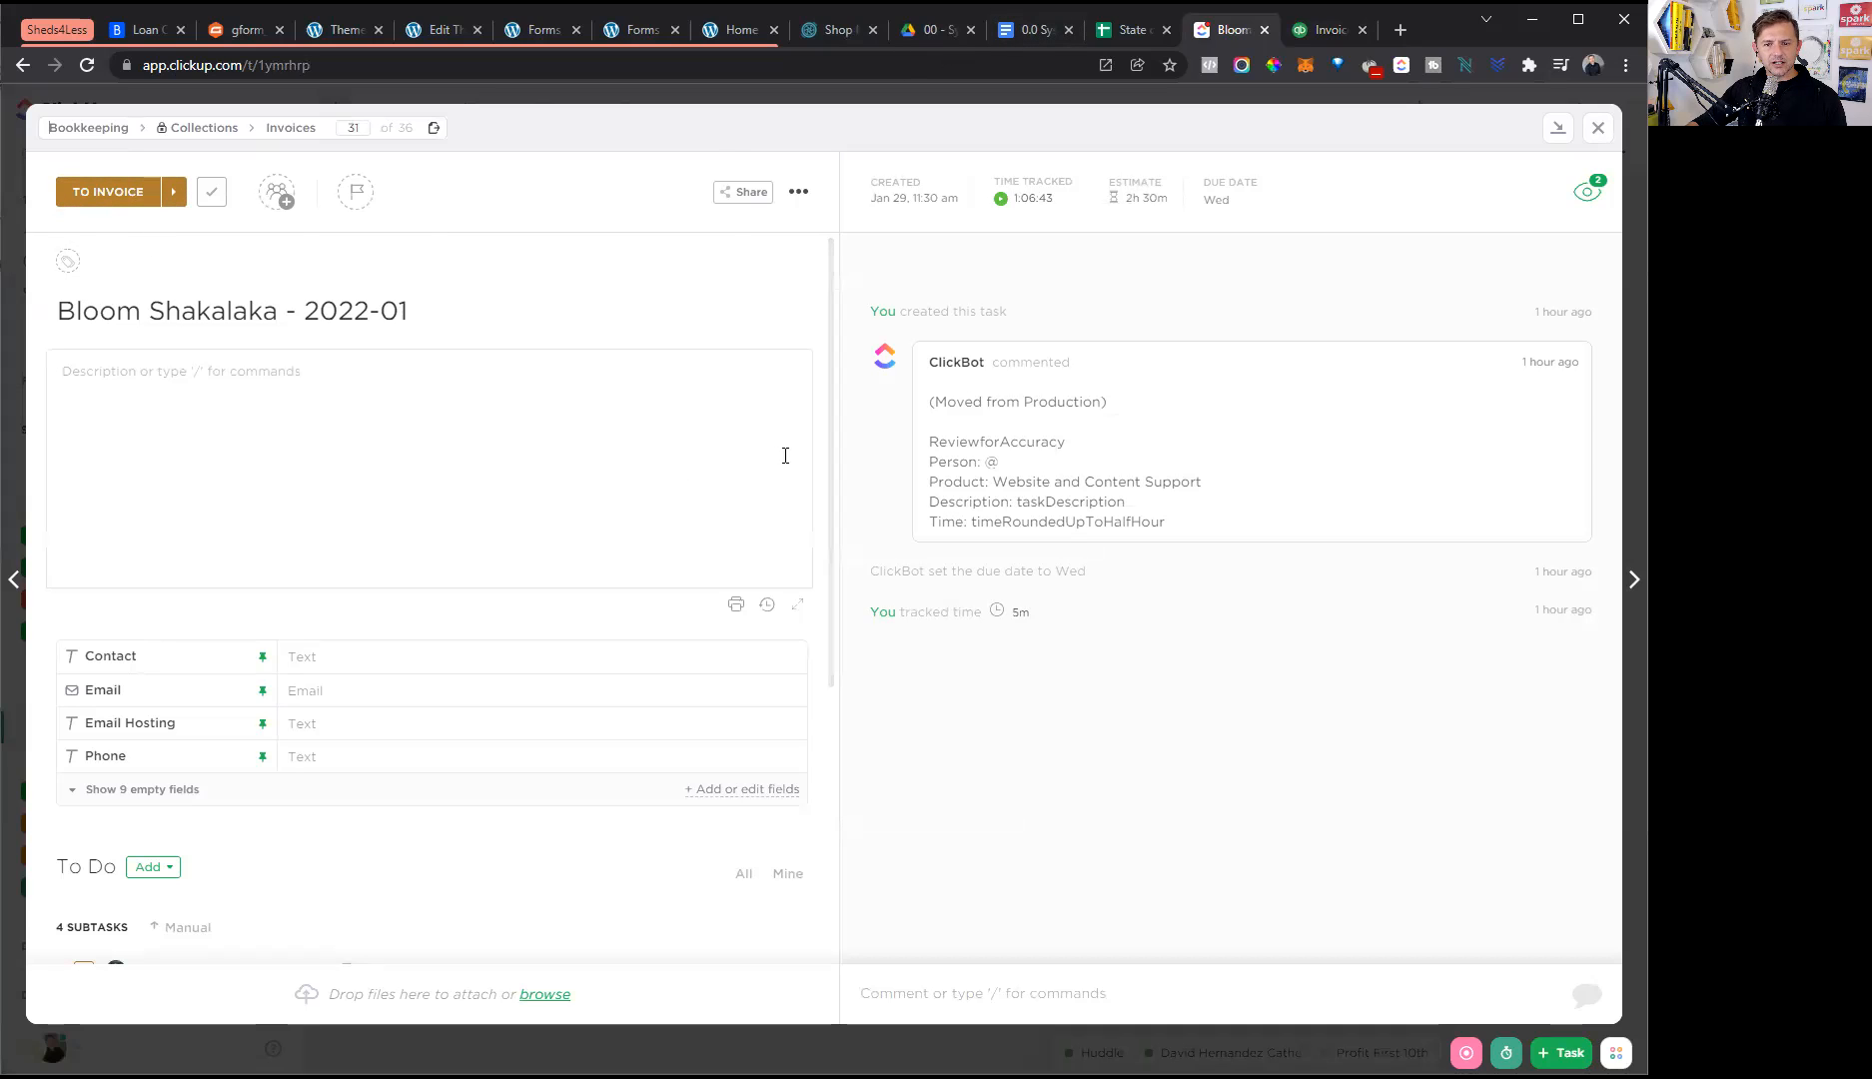
{"action": "scroll", "coordinate": [814, 619], "scroll_direction": "down", "scroll_amount": 4}
{"action": "scroll", "coordinate": [808, 699], "scroll_direction": "up", "scroll_amount": 1}
{"action": "scroll", "coordinate": [807, 656], "scroll_direction": "up", "scroll_amount": 3}
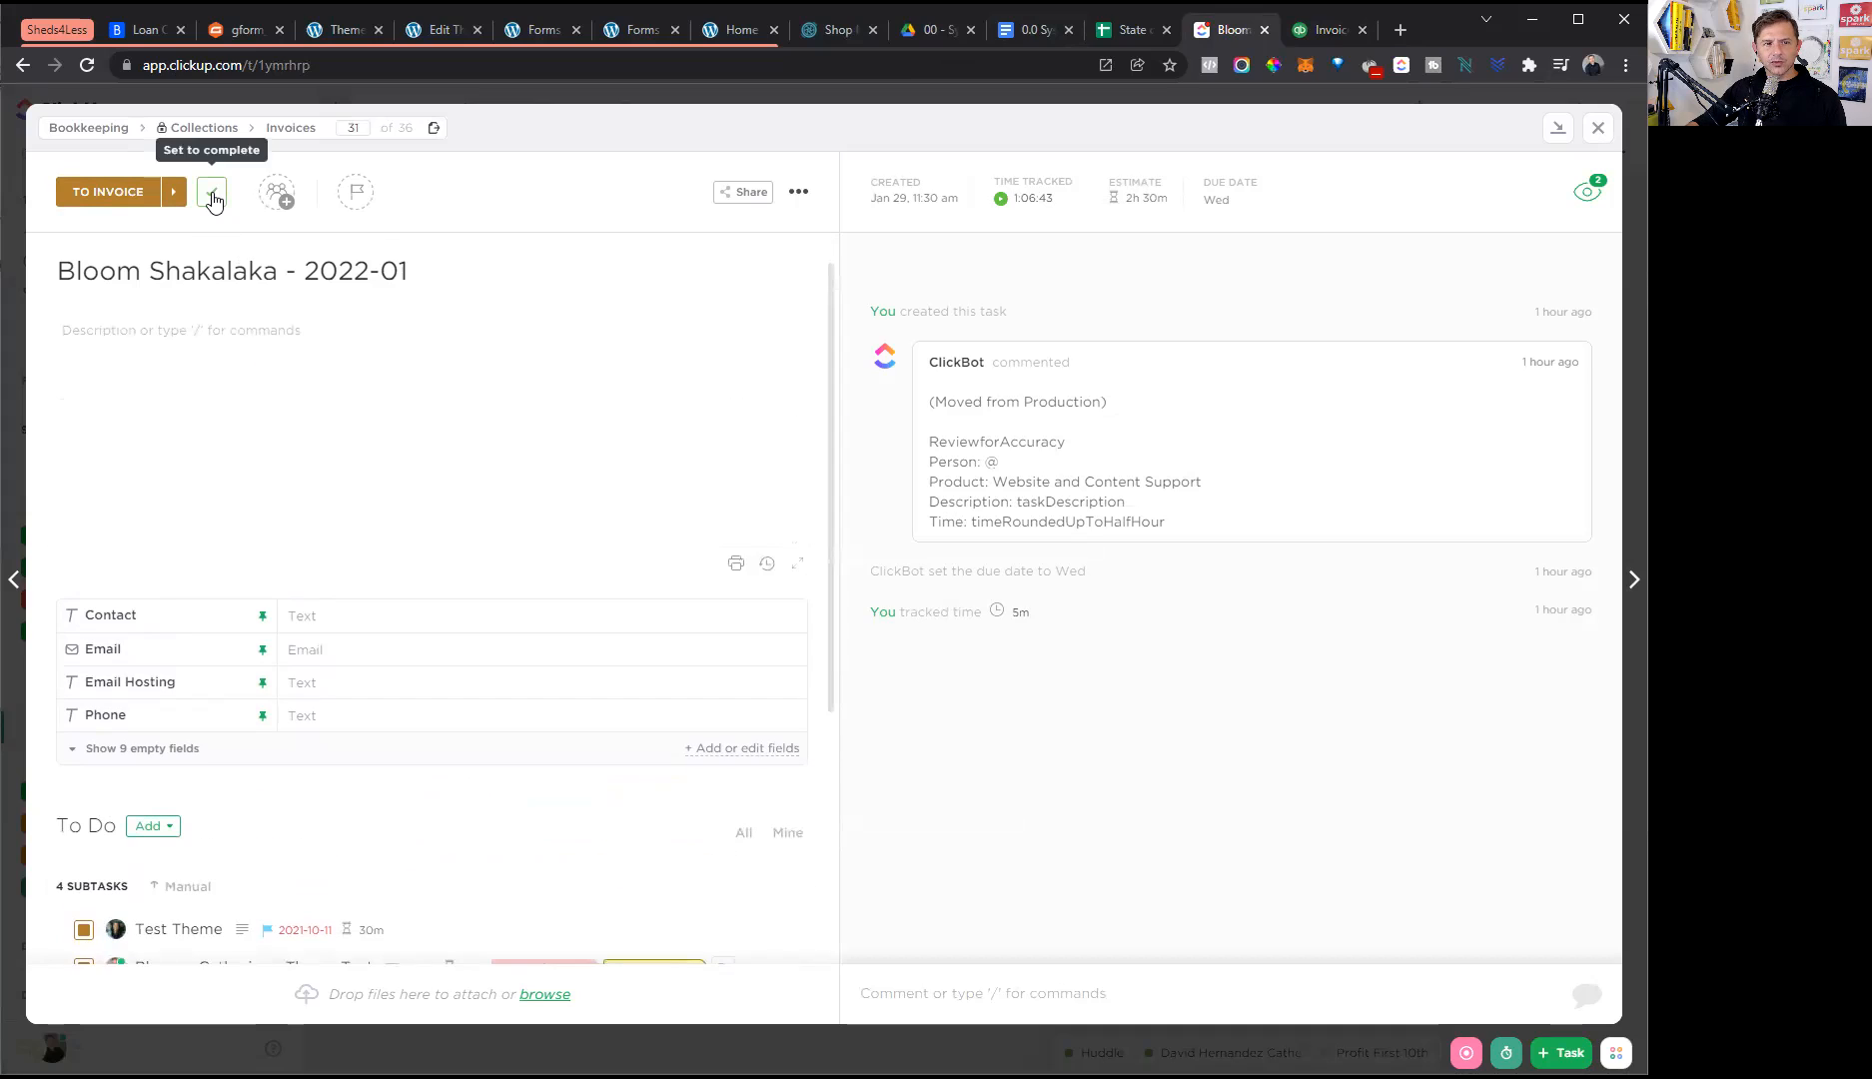
{"action": "left_click", "coordinate": [120, 192]}
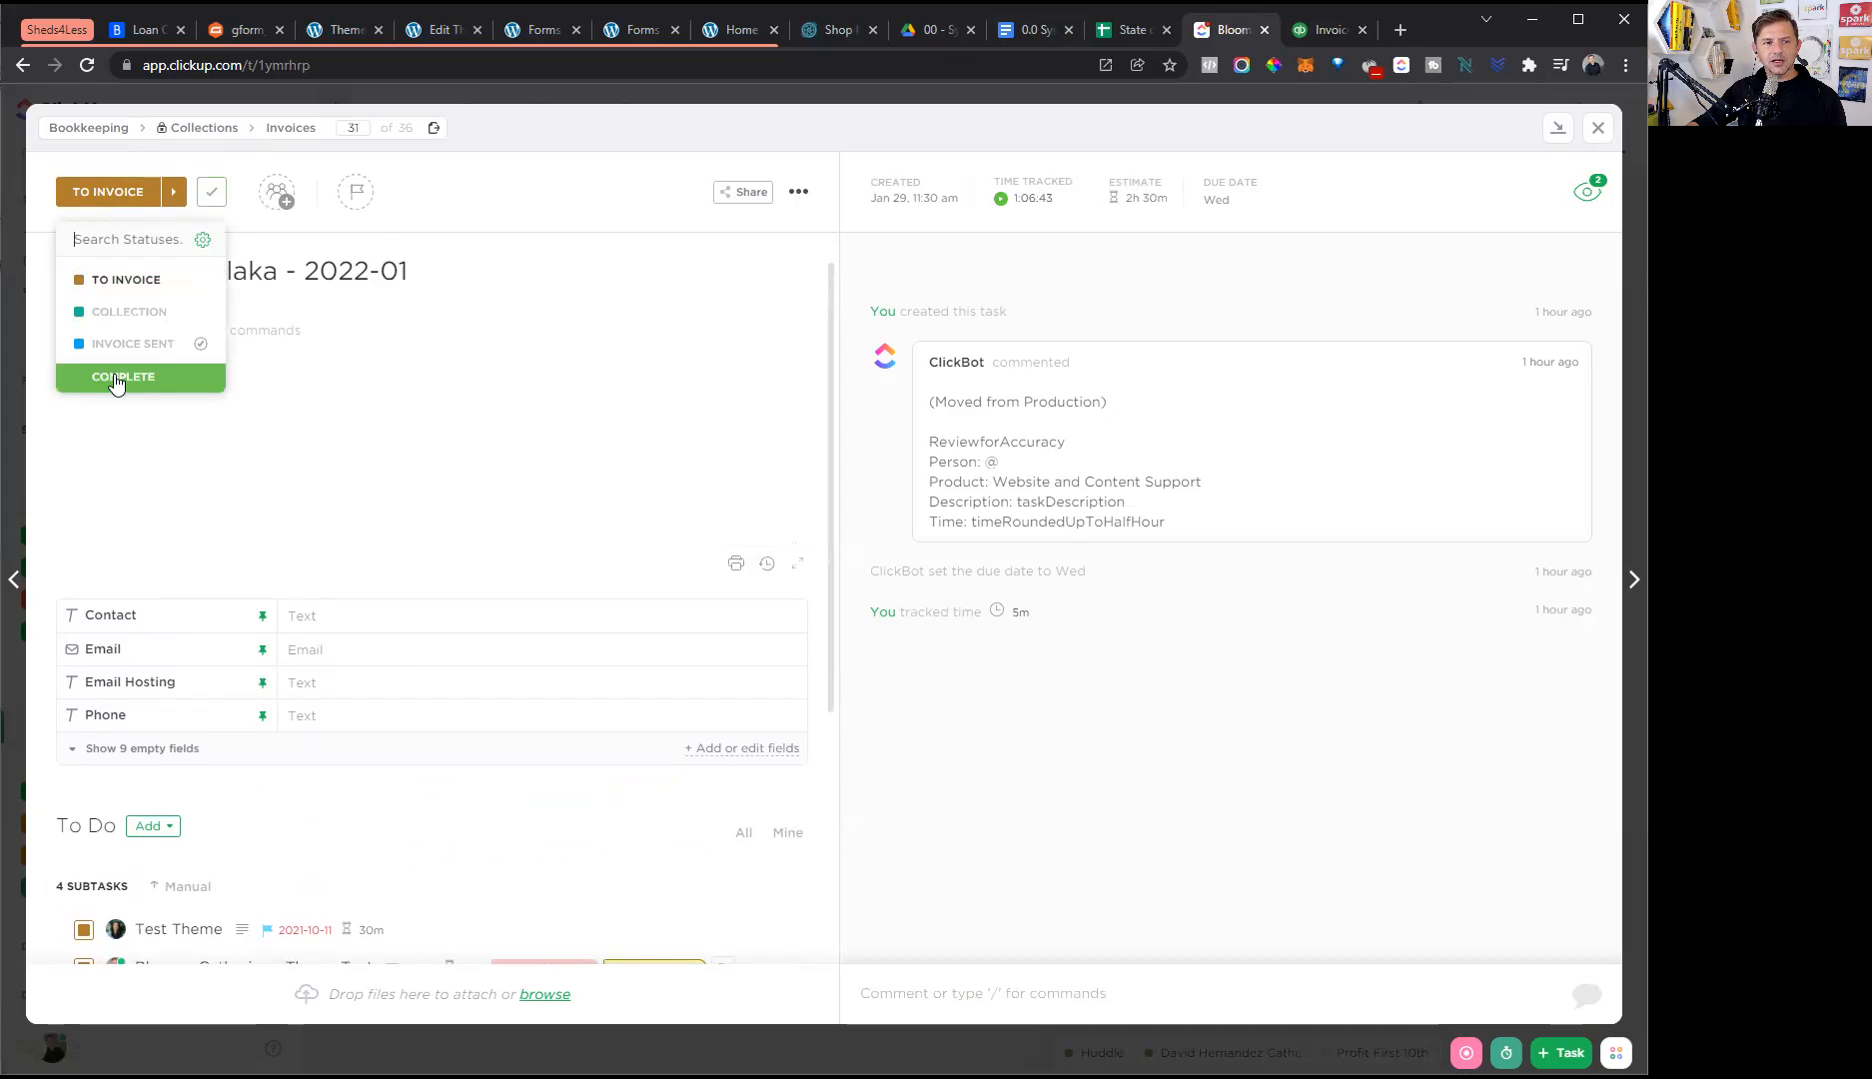
{"action": "left_click", "coordinate": [116, 377]}
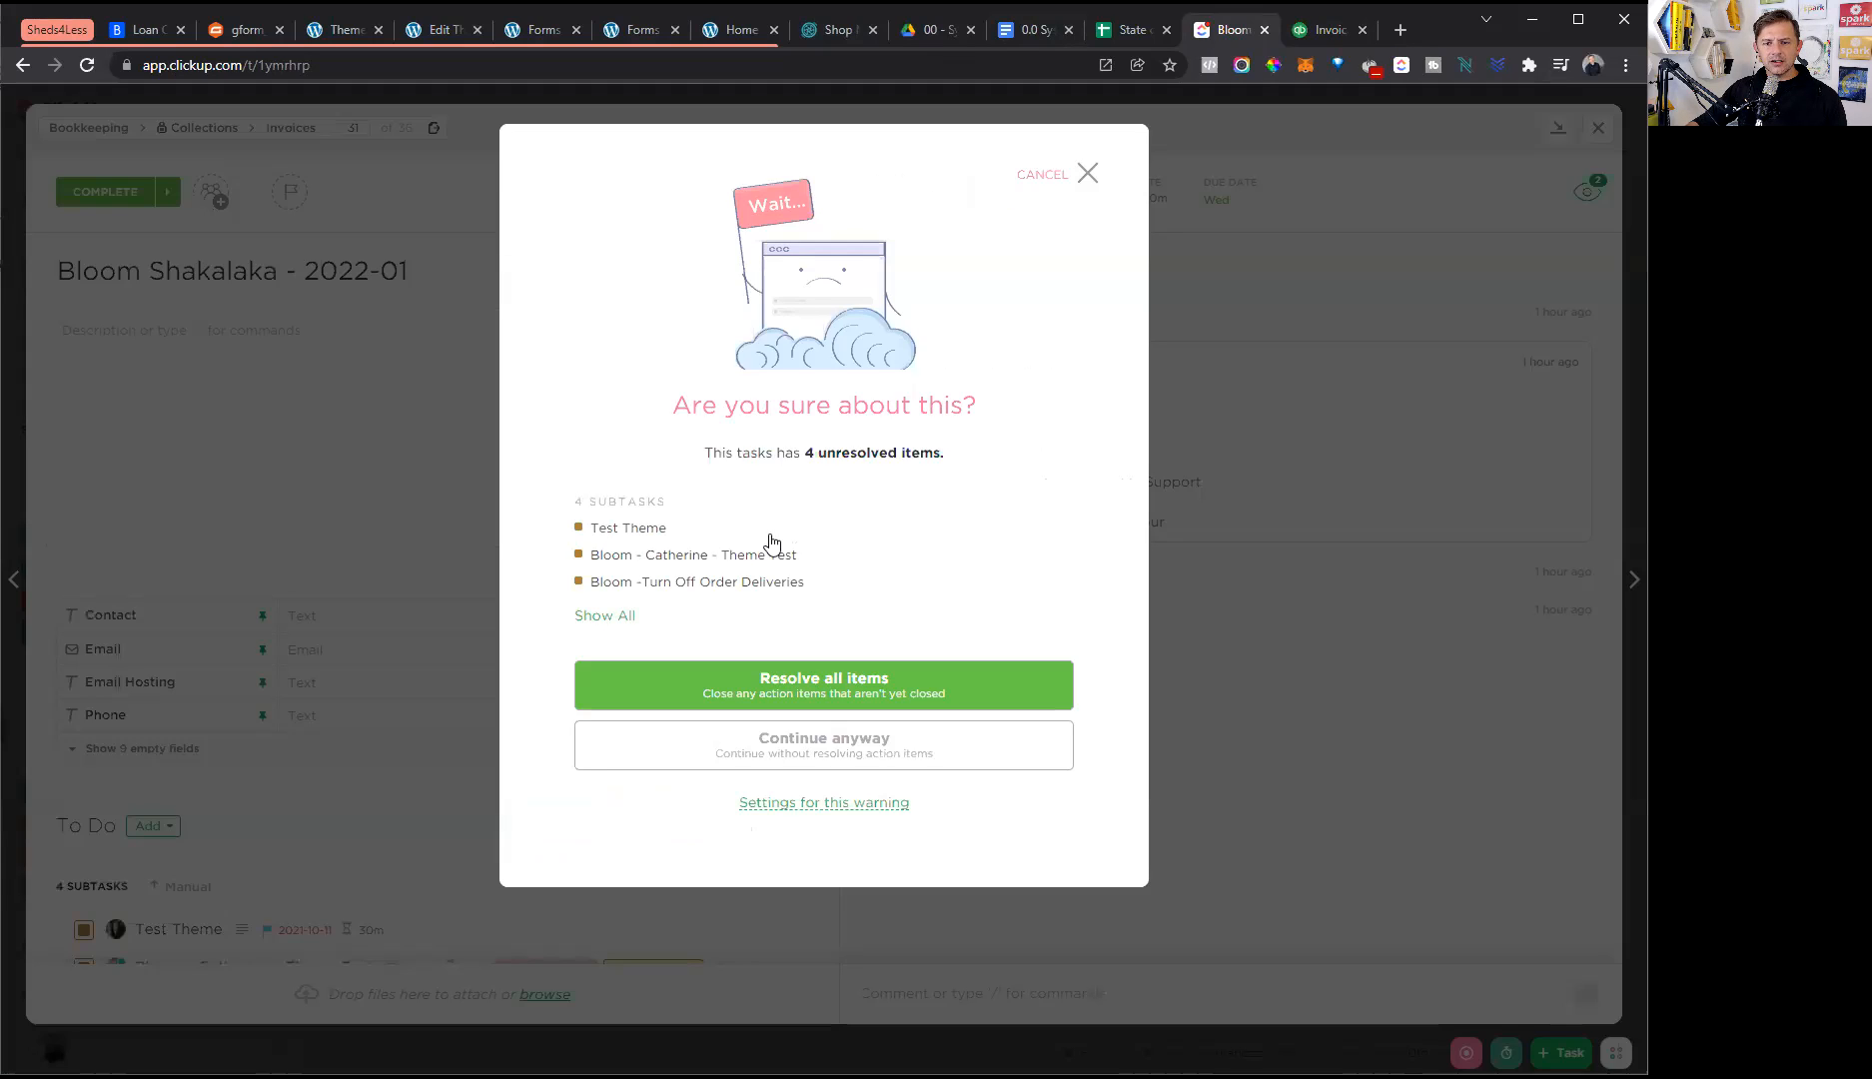
{"action": "left_click", "coordinate": [833, 688]}
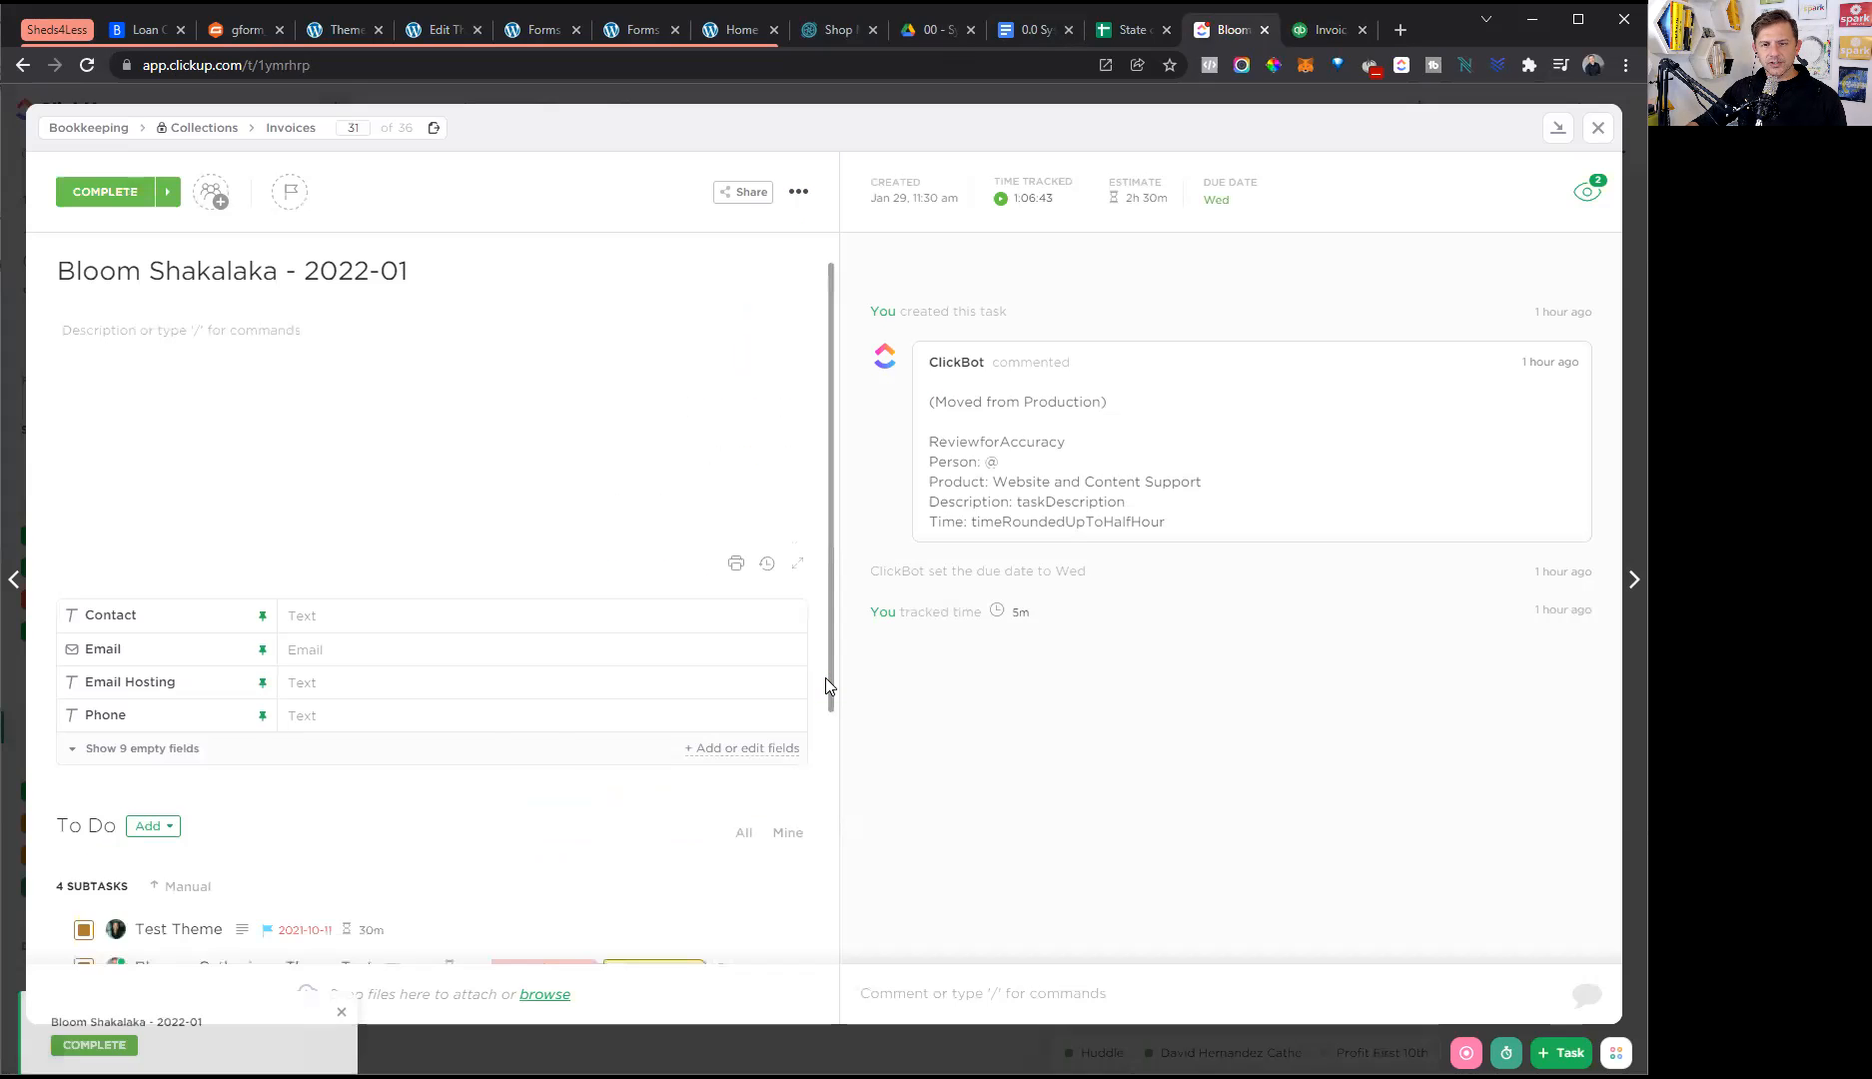
- Look over the task's available statuses, including Invoice Sent and Collection, and close the task to return to the Invoices list
{"action": "left_click", "coordinate": [110, 202]}
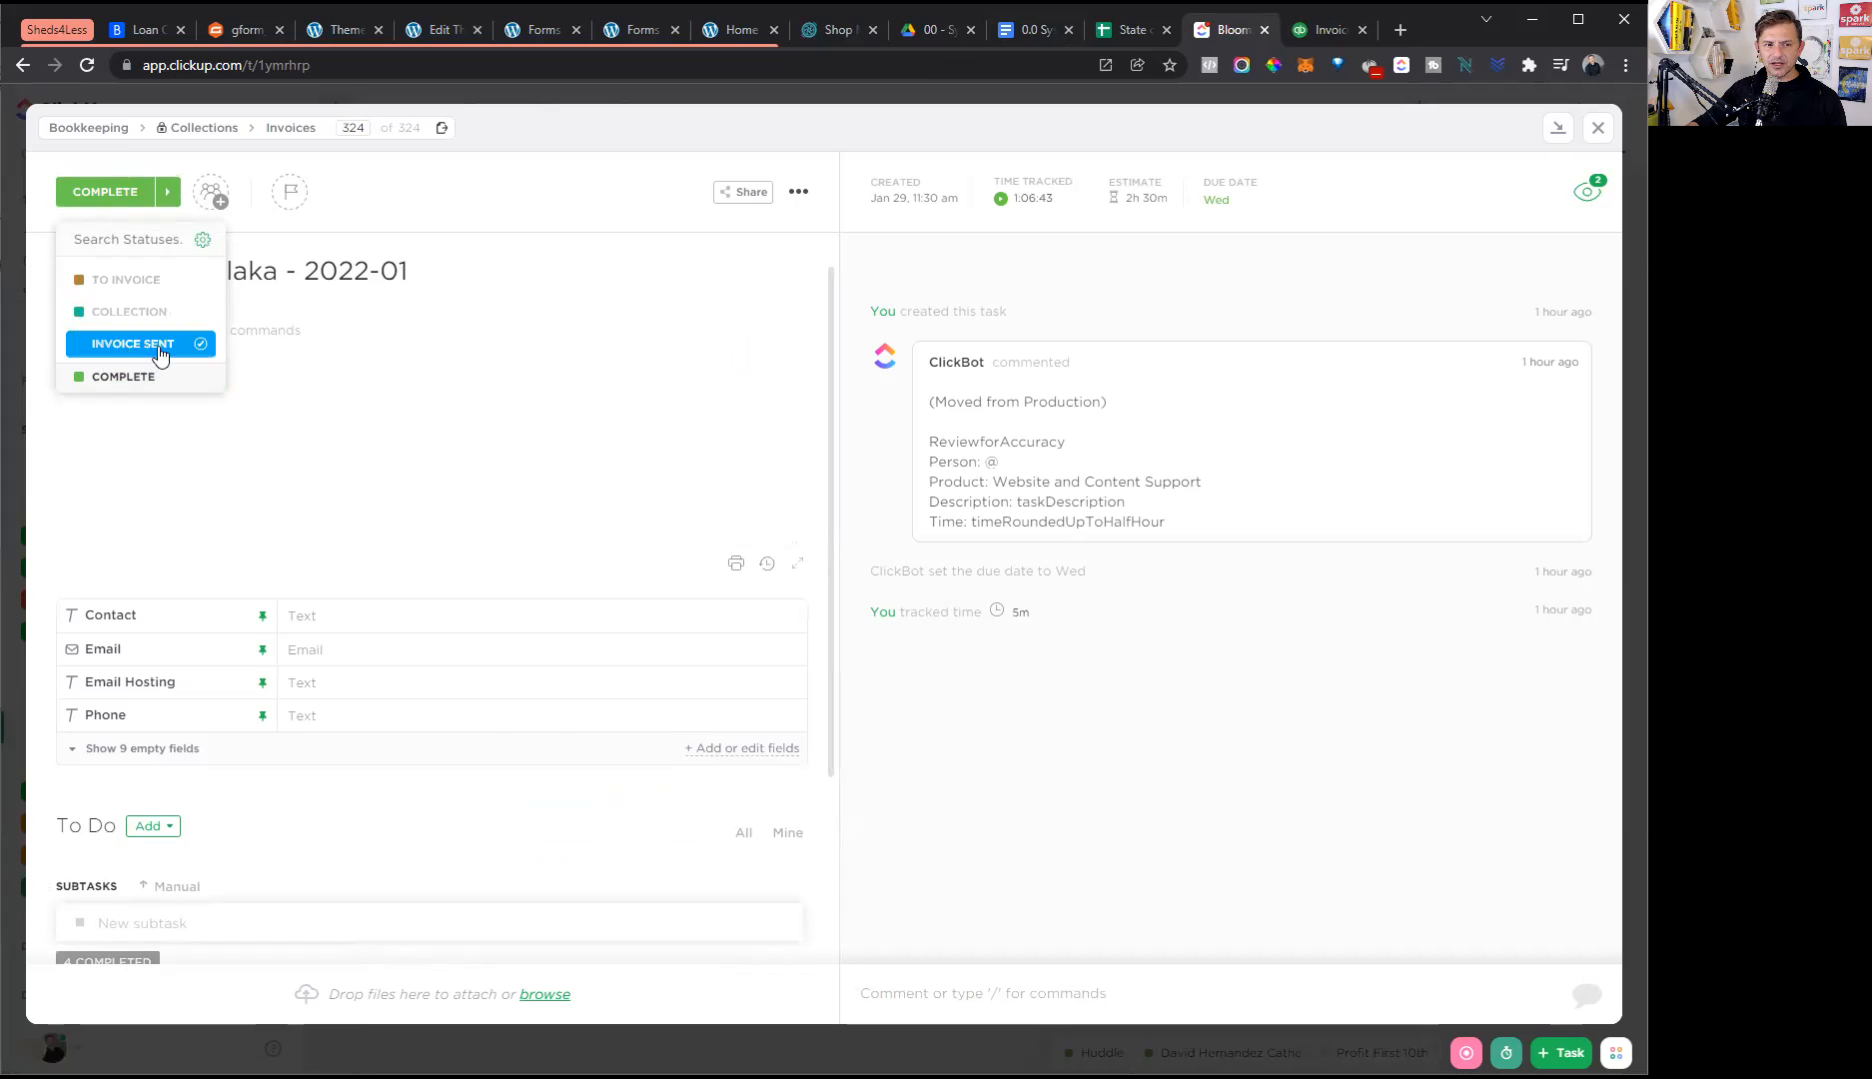
{"action": "left_click", "coordinate": [466, 211]}
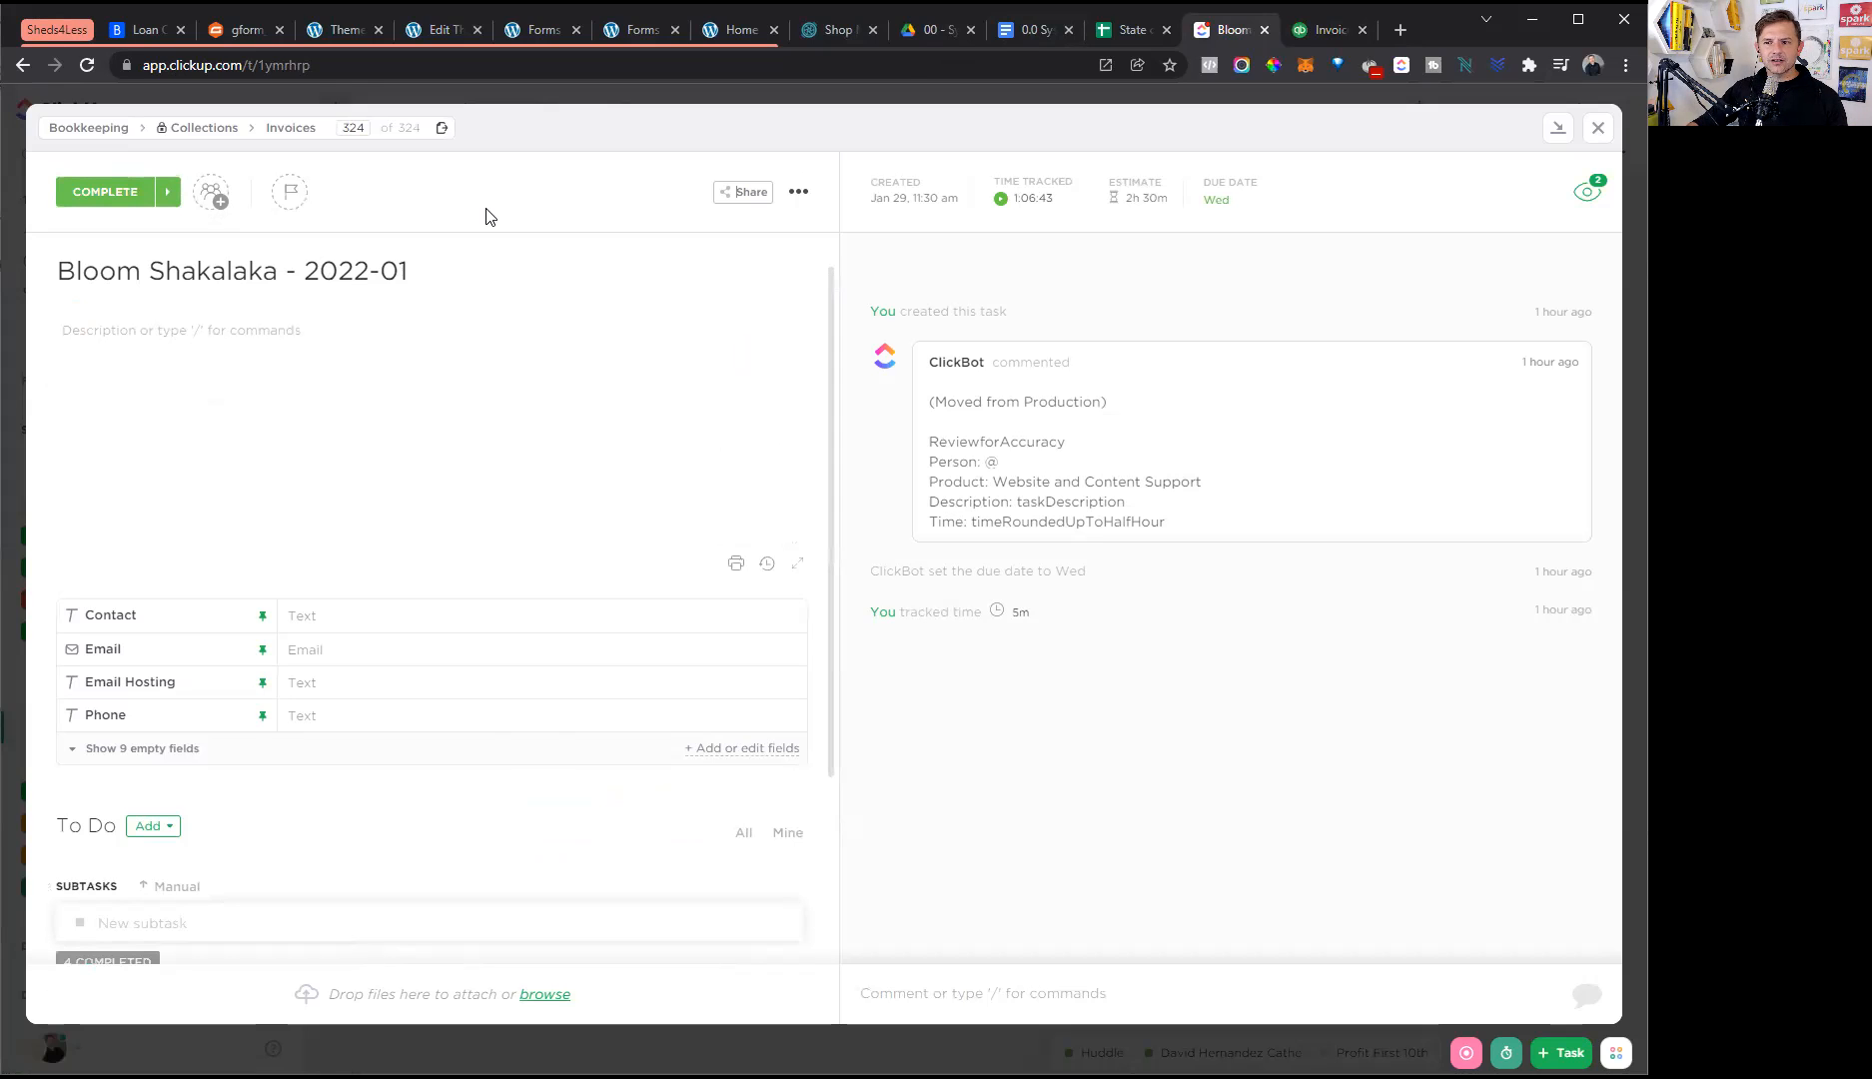
{"action": "left_click", "coordinate": [91, 200]}
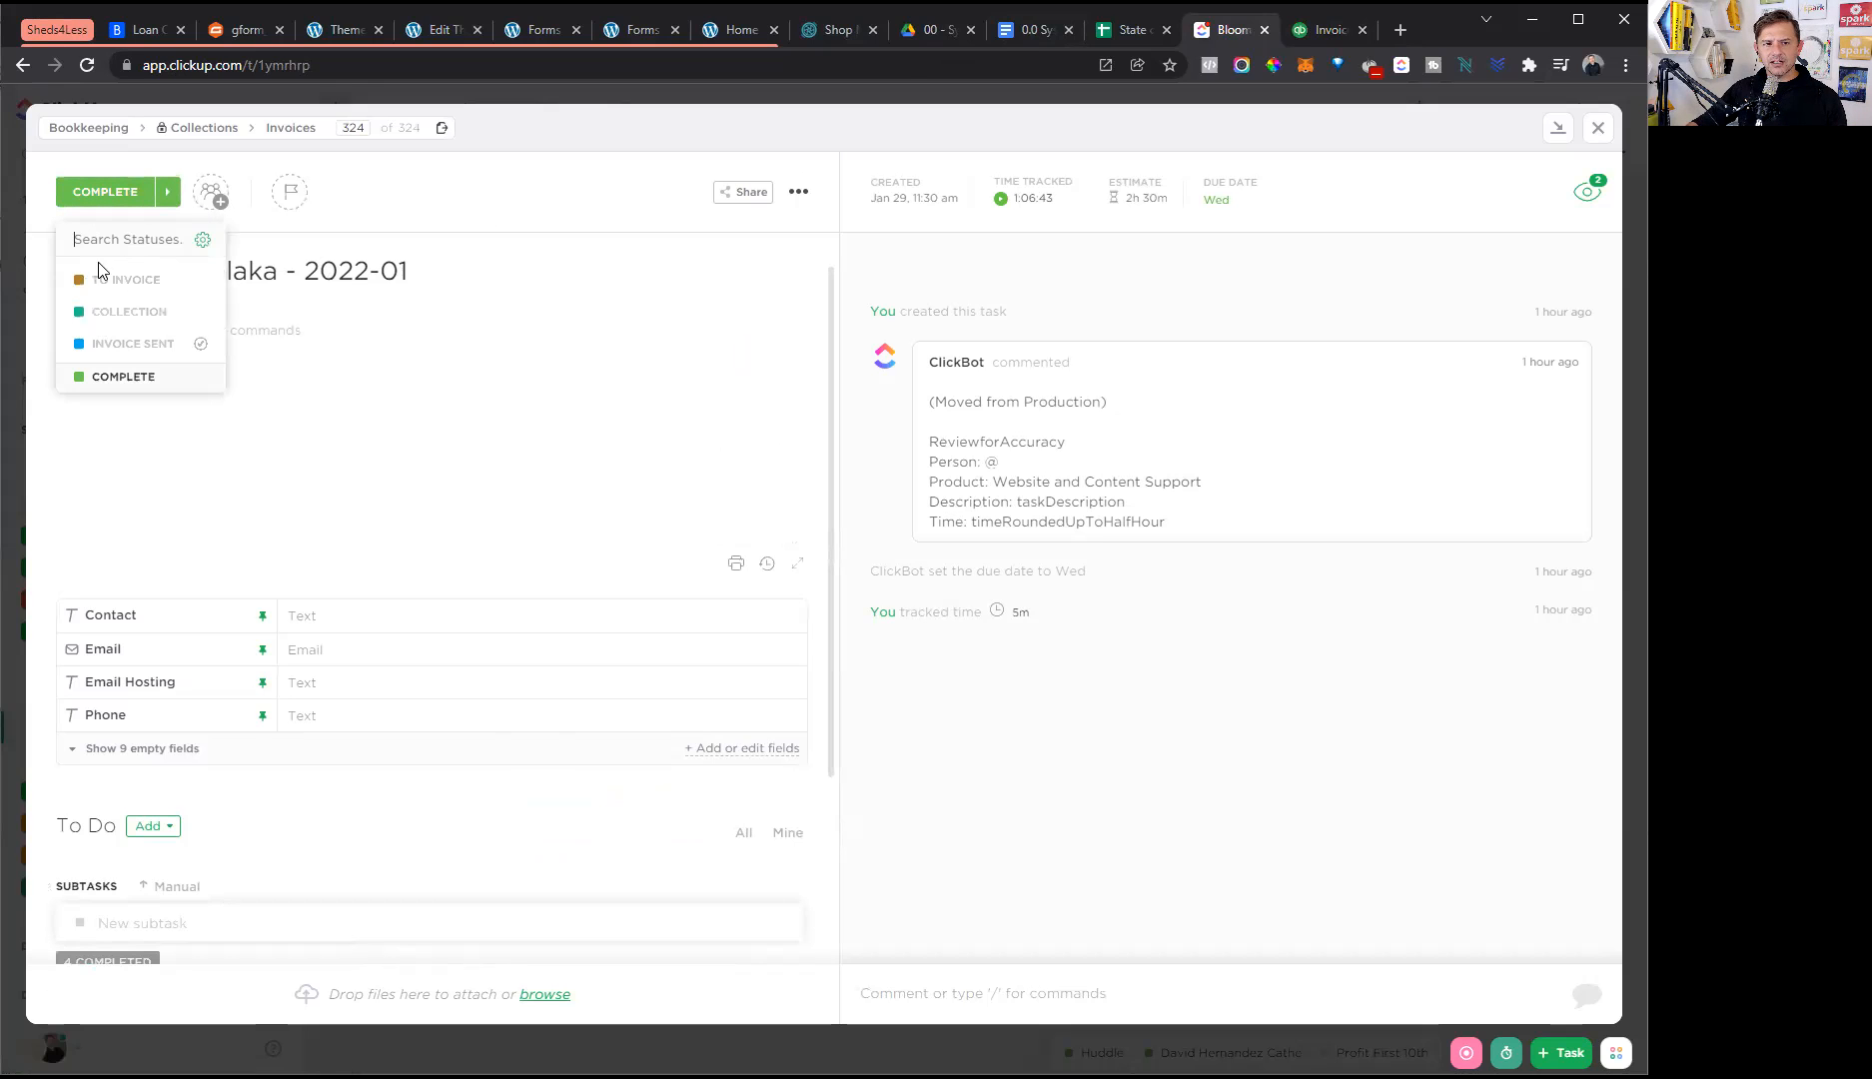
{"action": "left_click", "coordinate": [488, 195]}
{"action": "left_click", "coordinate": [1599, 131]}
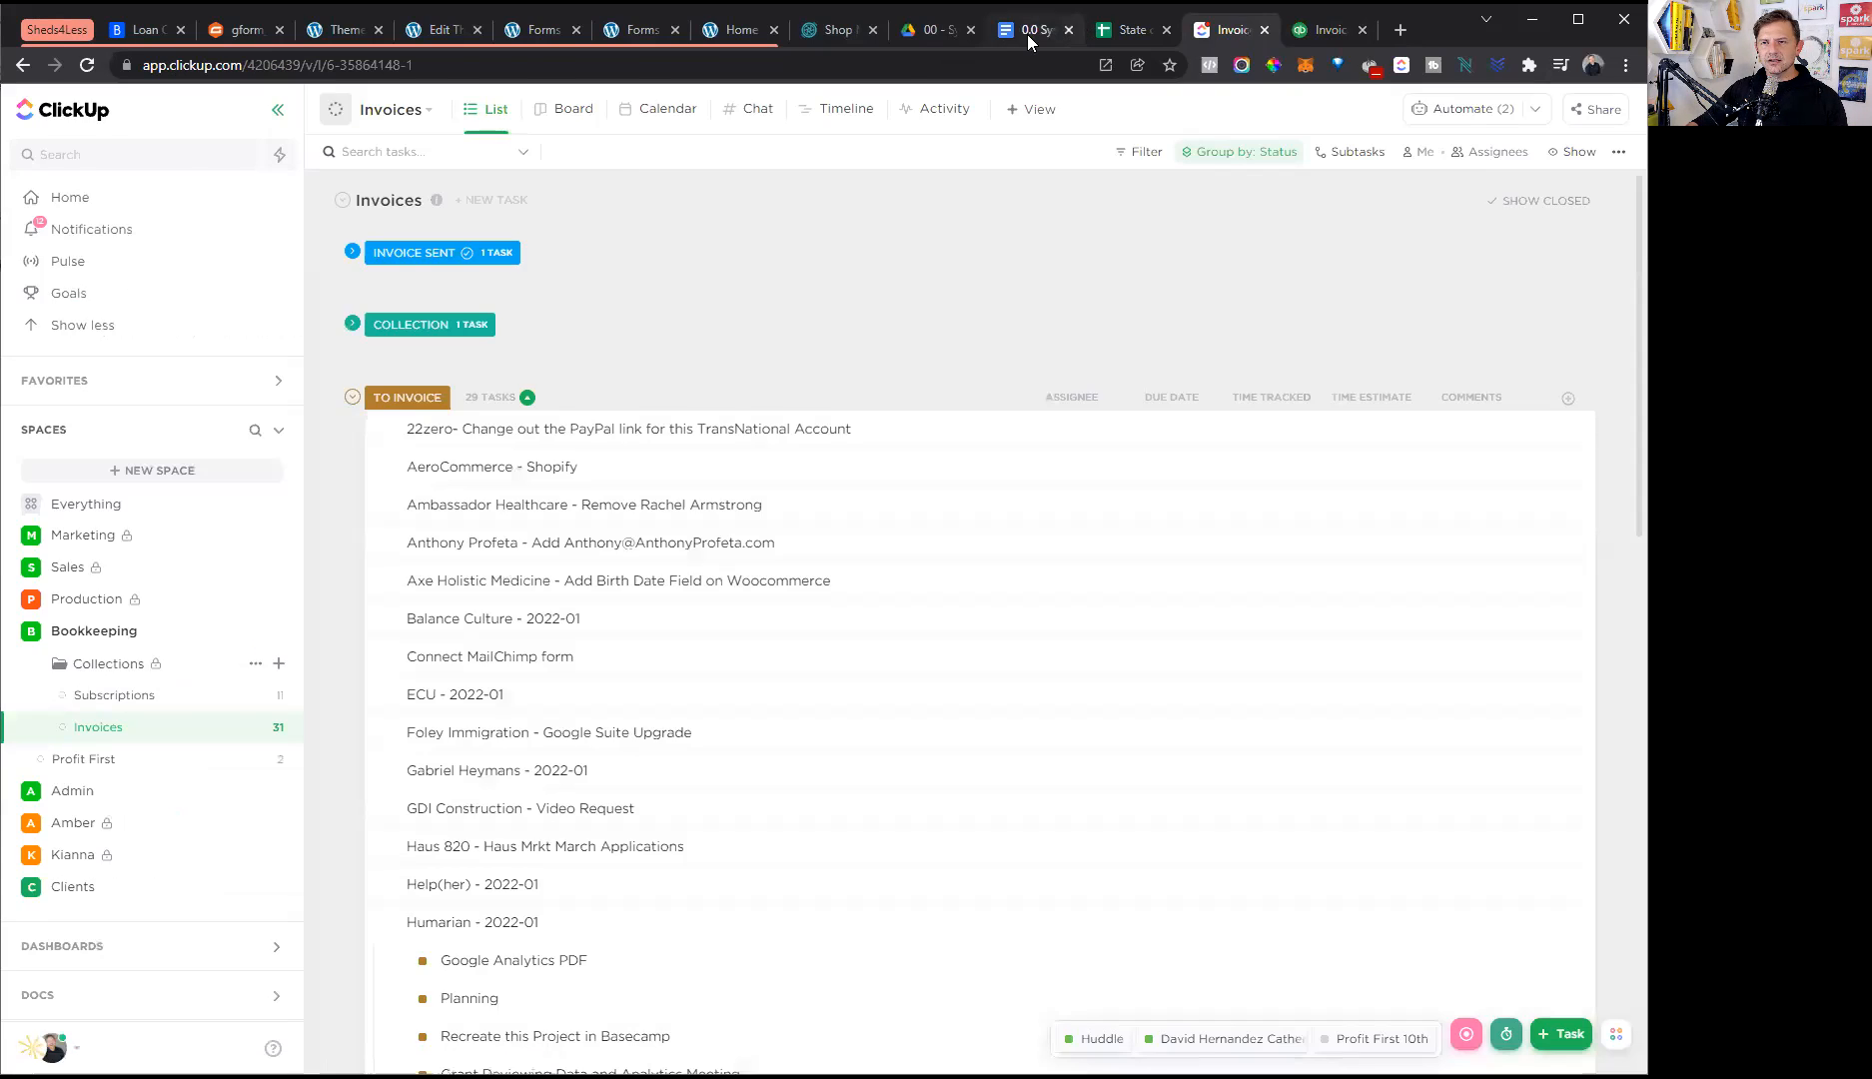
- In the Google Docs procedure, add "Set the invoice task in Clickup to the status titled 'Complete'." as an item after "Send the invoice."
{"action": "left_click", "coordinate": [1039, 29]}
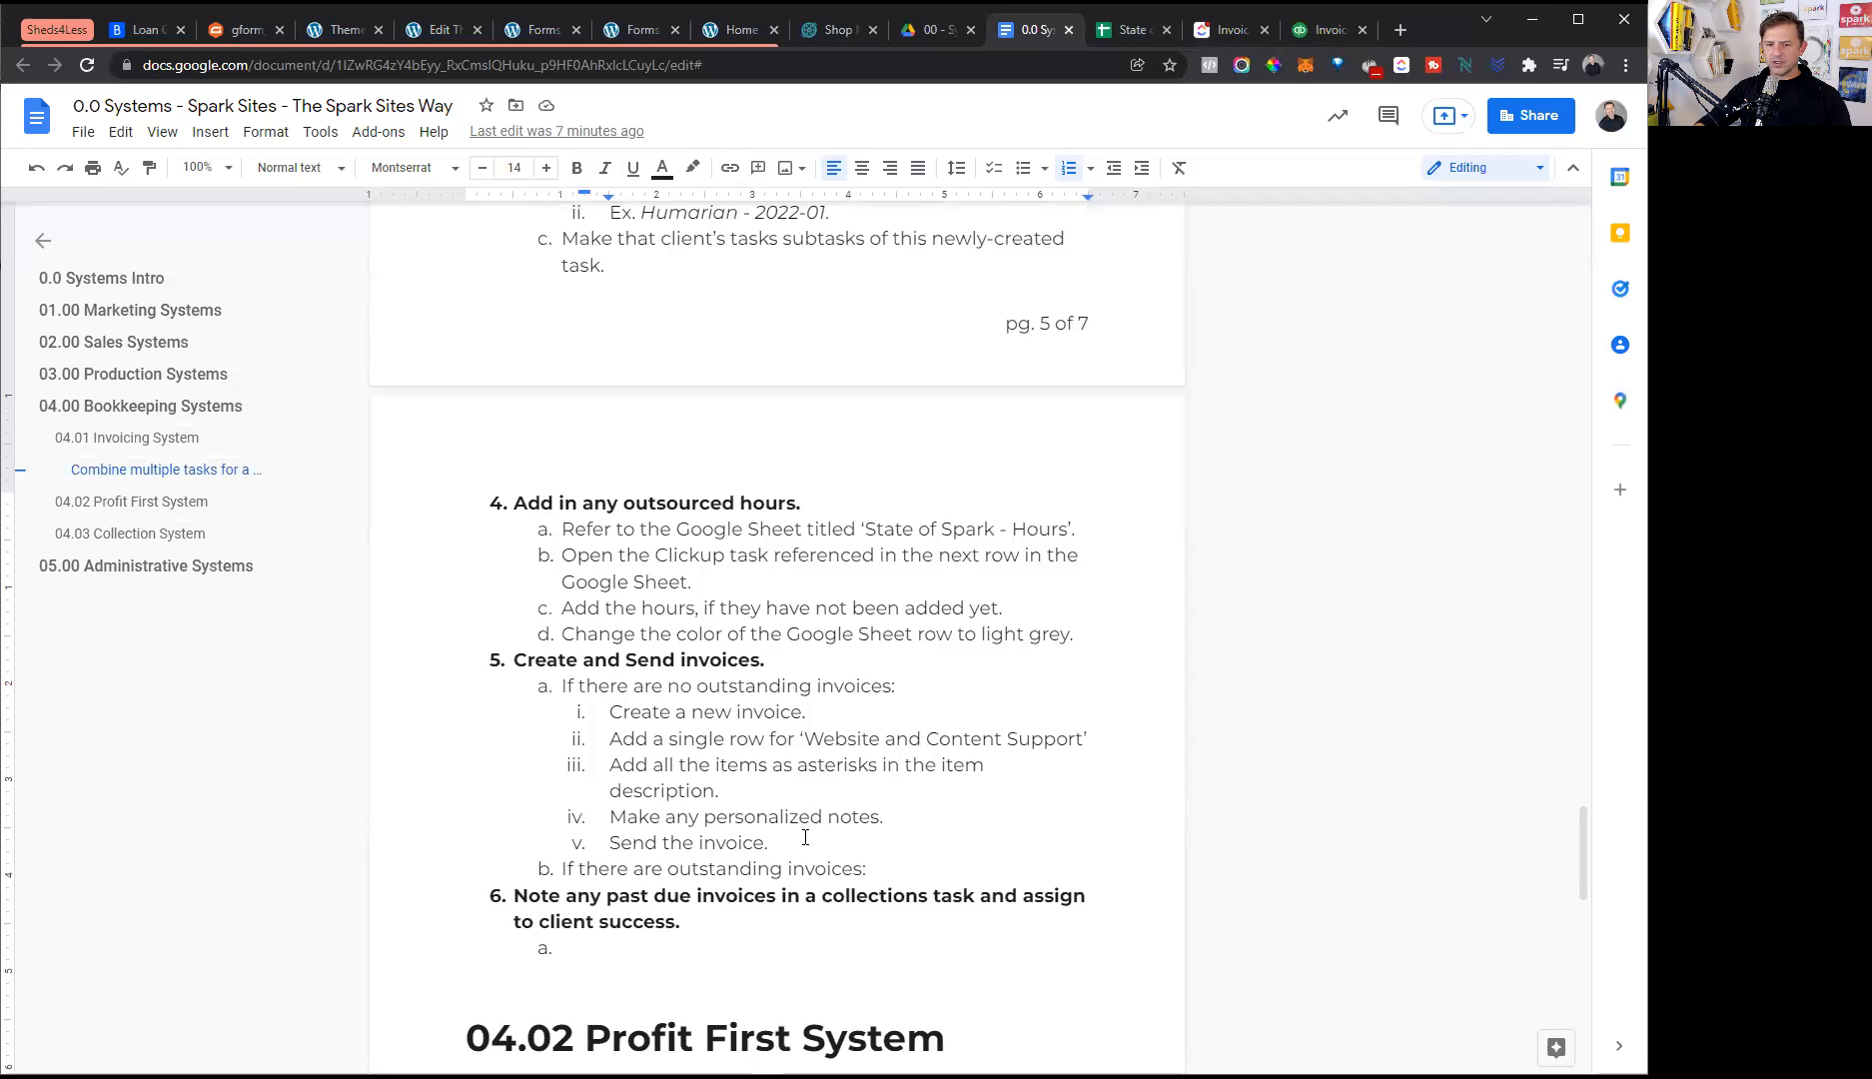
{"action": "key", "text": "Return"}
{"action": "type", "text": "Set the "}
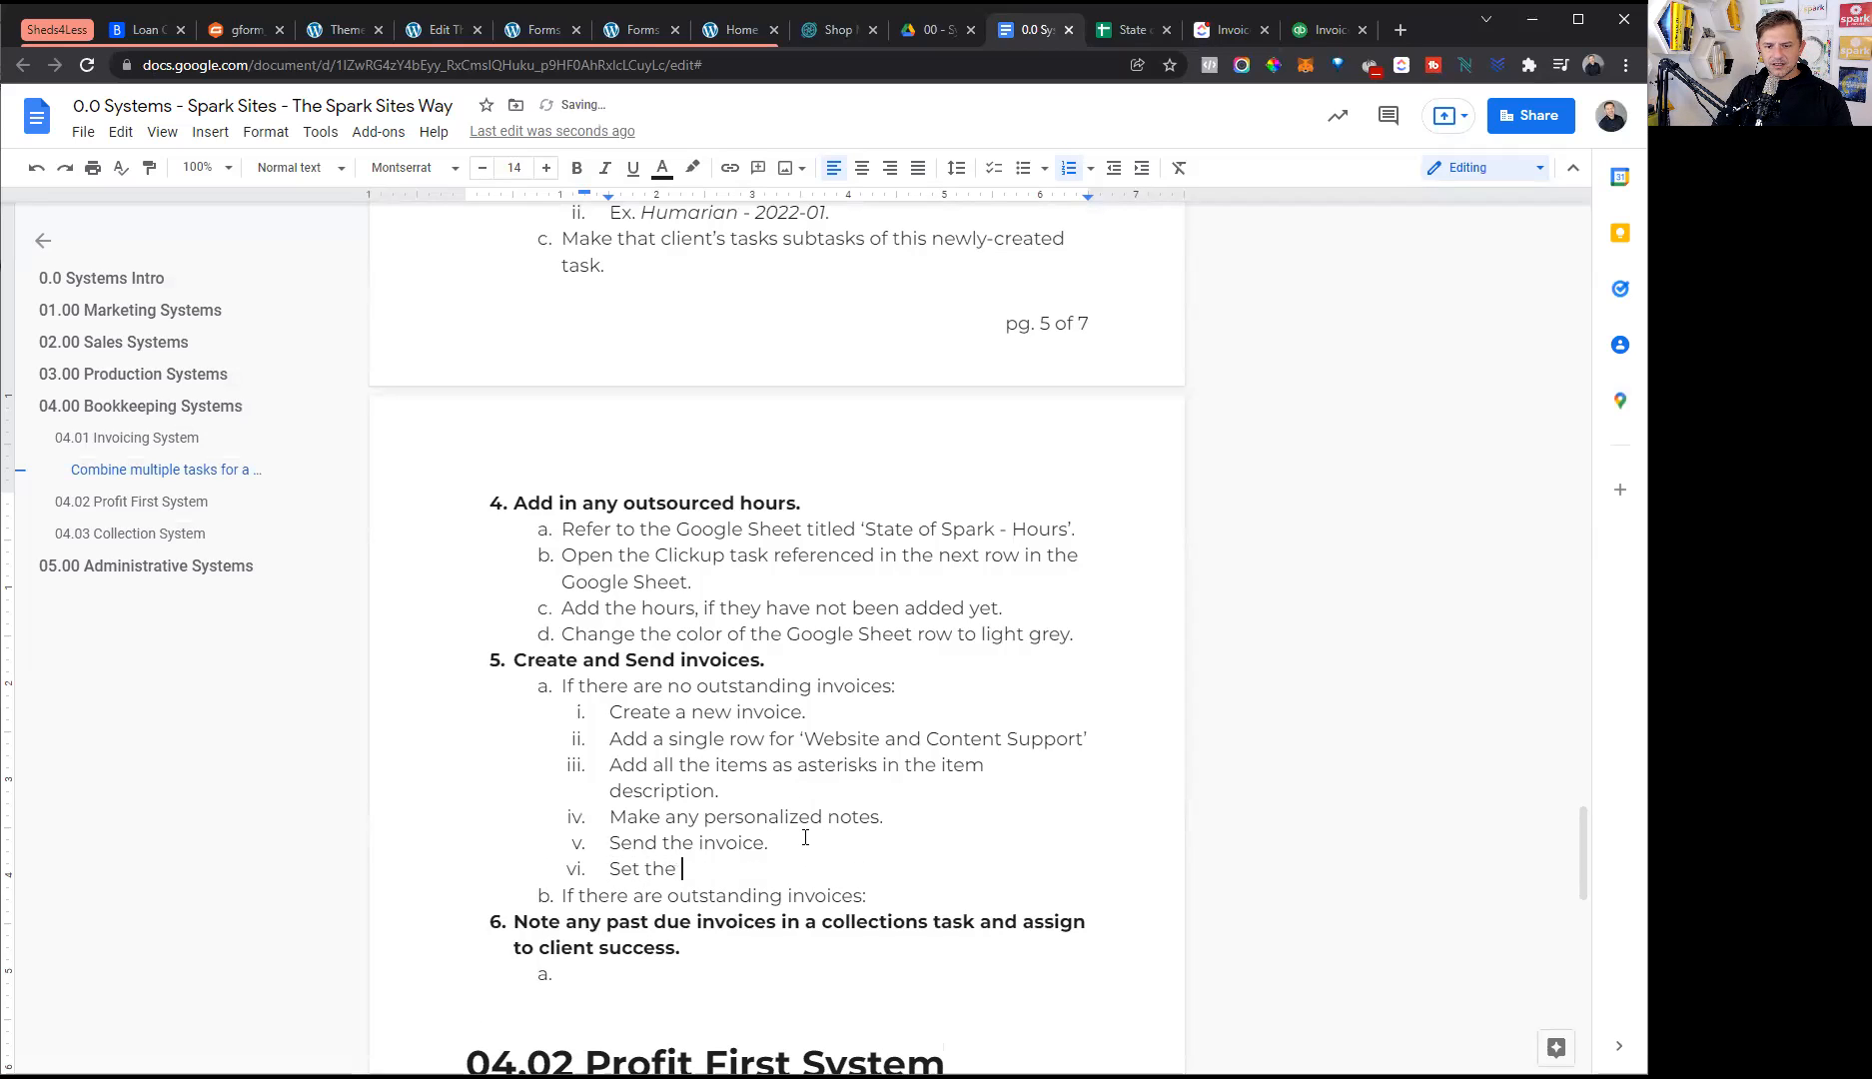
{"action": "type", "text": "invoice task in Clickup t"}
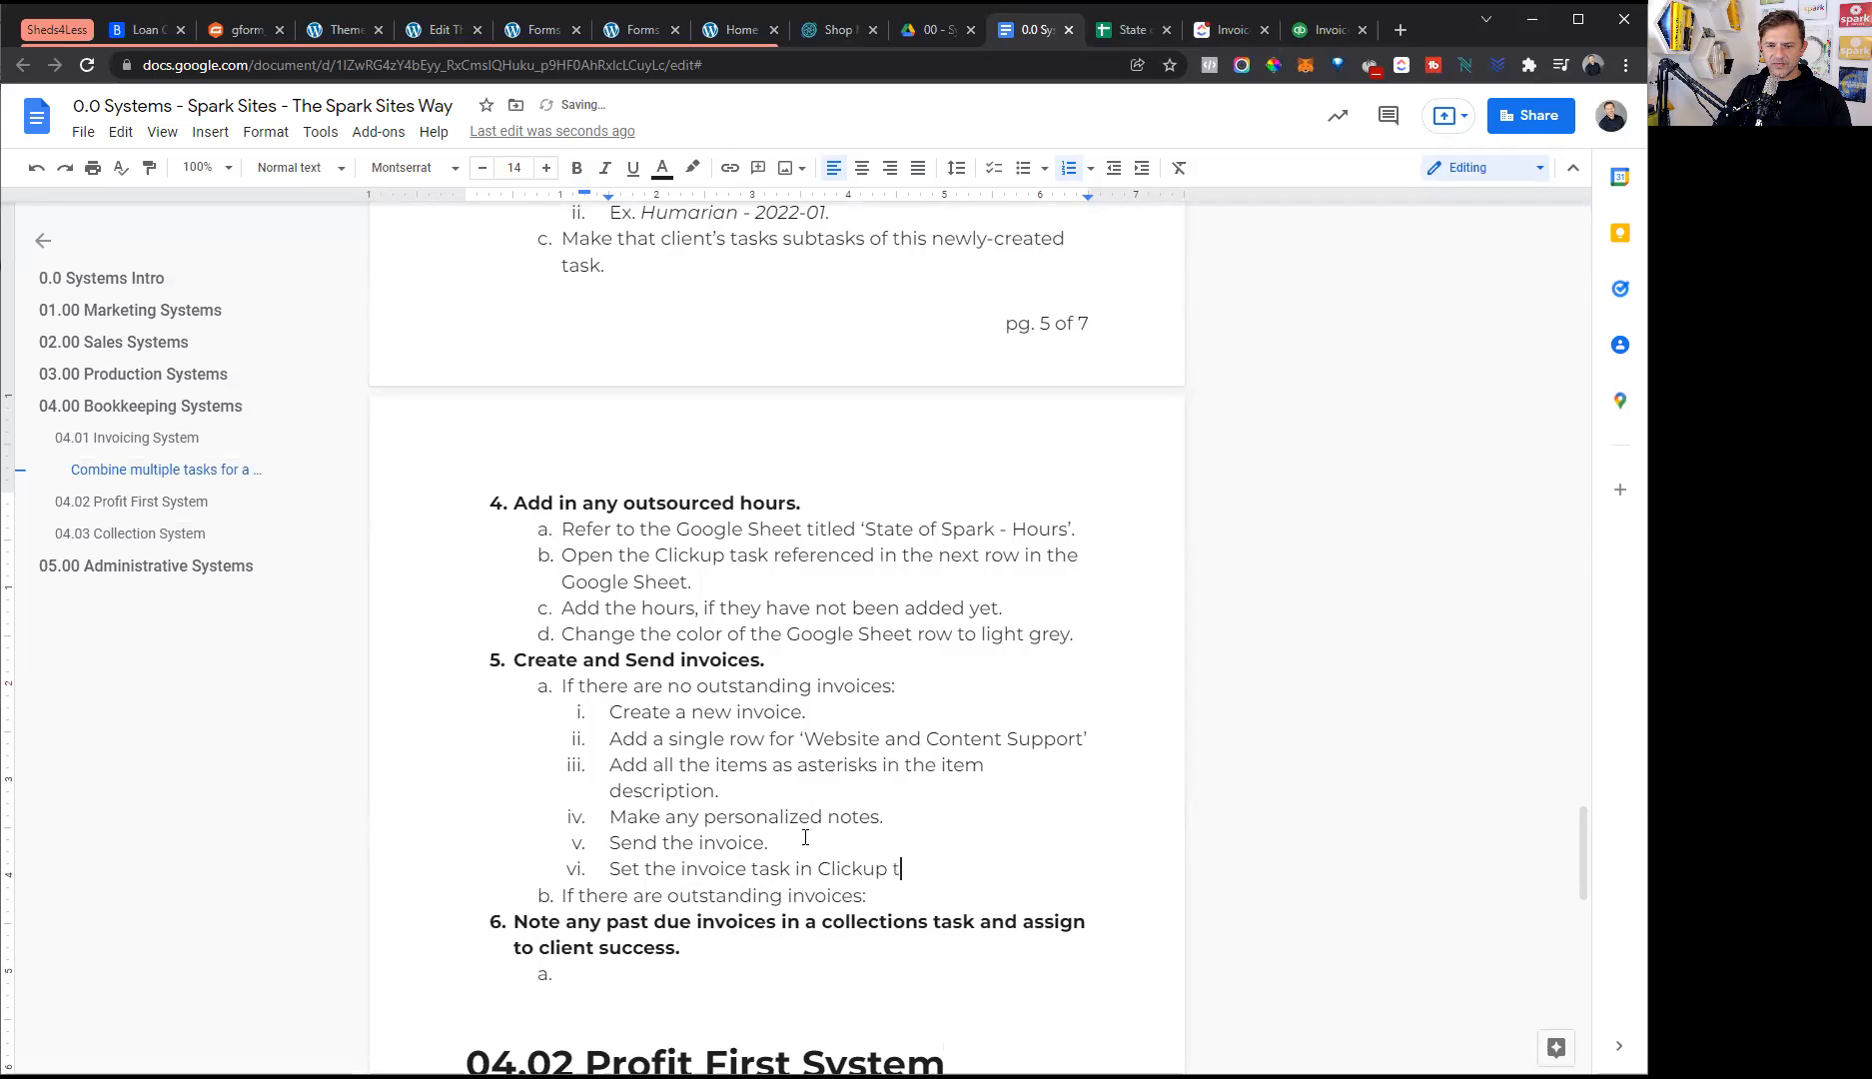
{"action": "type", "text": "o the status titled 'Complete’."}
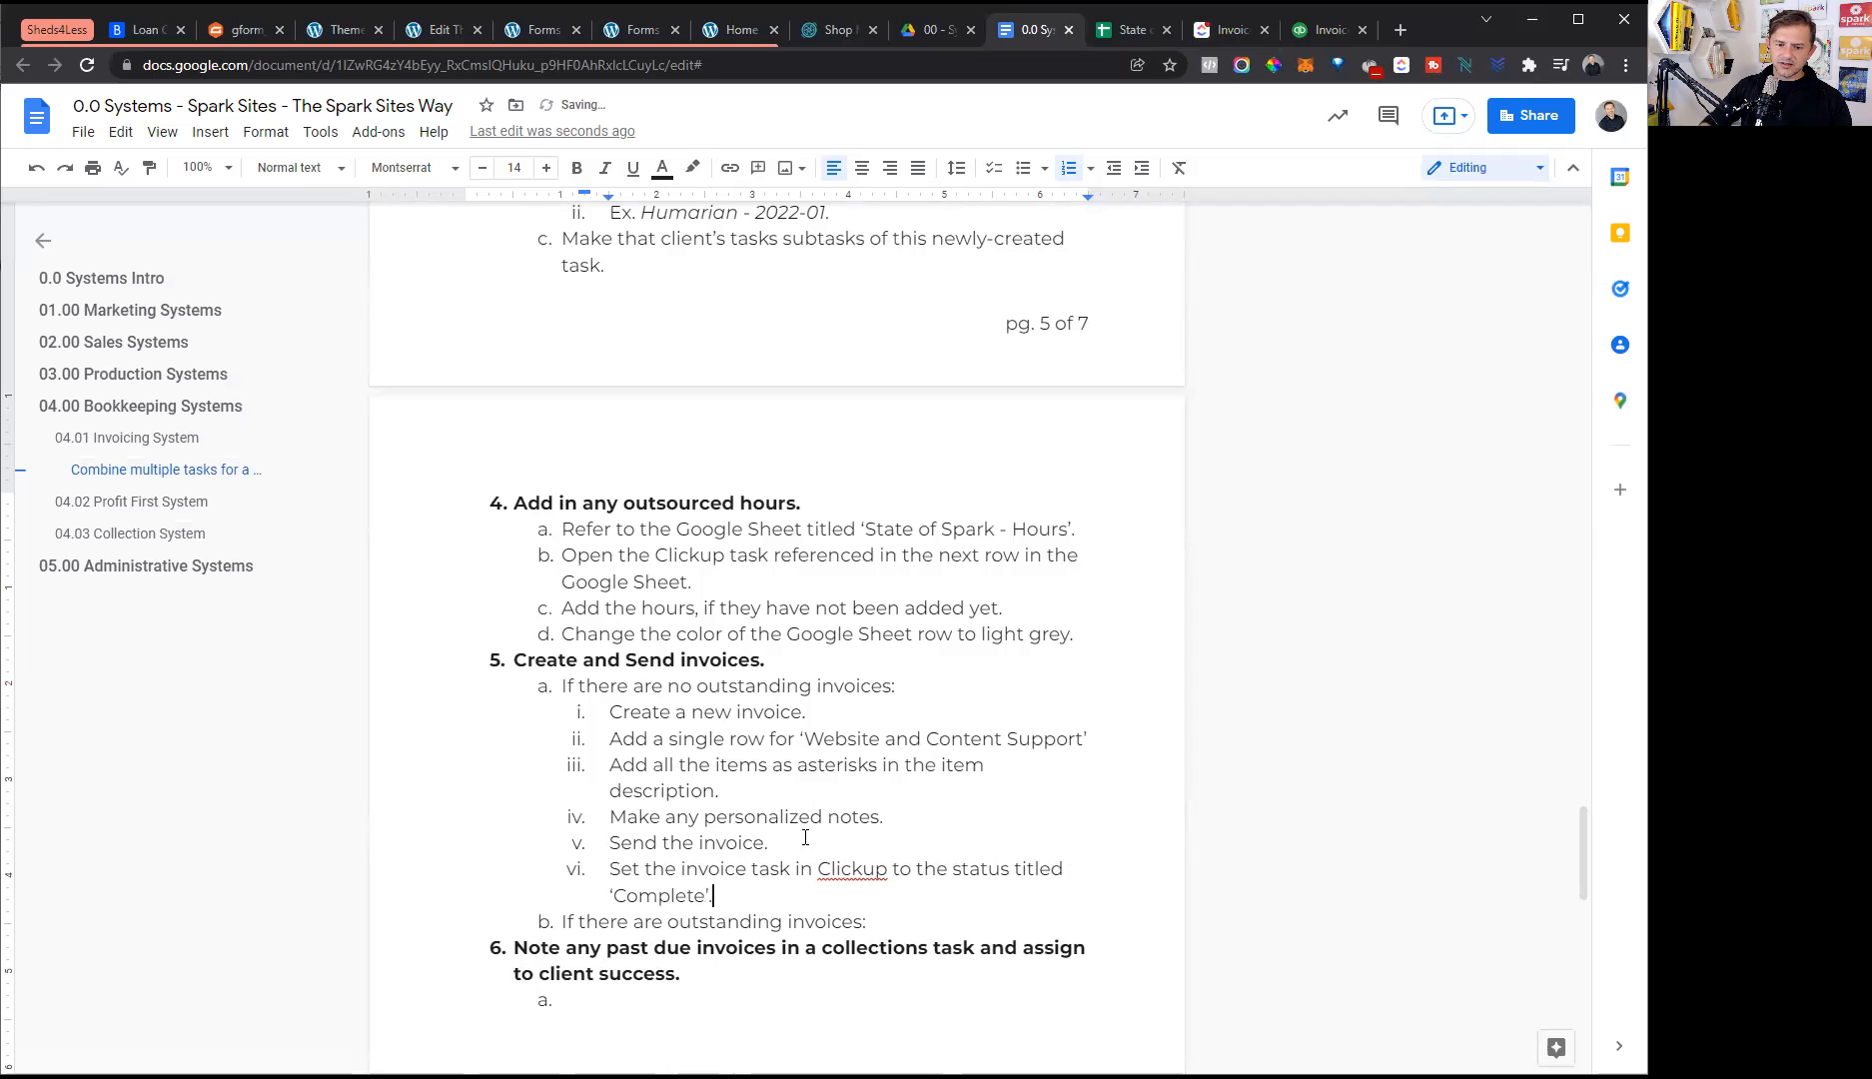
{"action": "scroll", "coordinate": [820, 739], "scroll_direction": "down", "scroll_amount": 1}
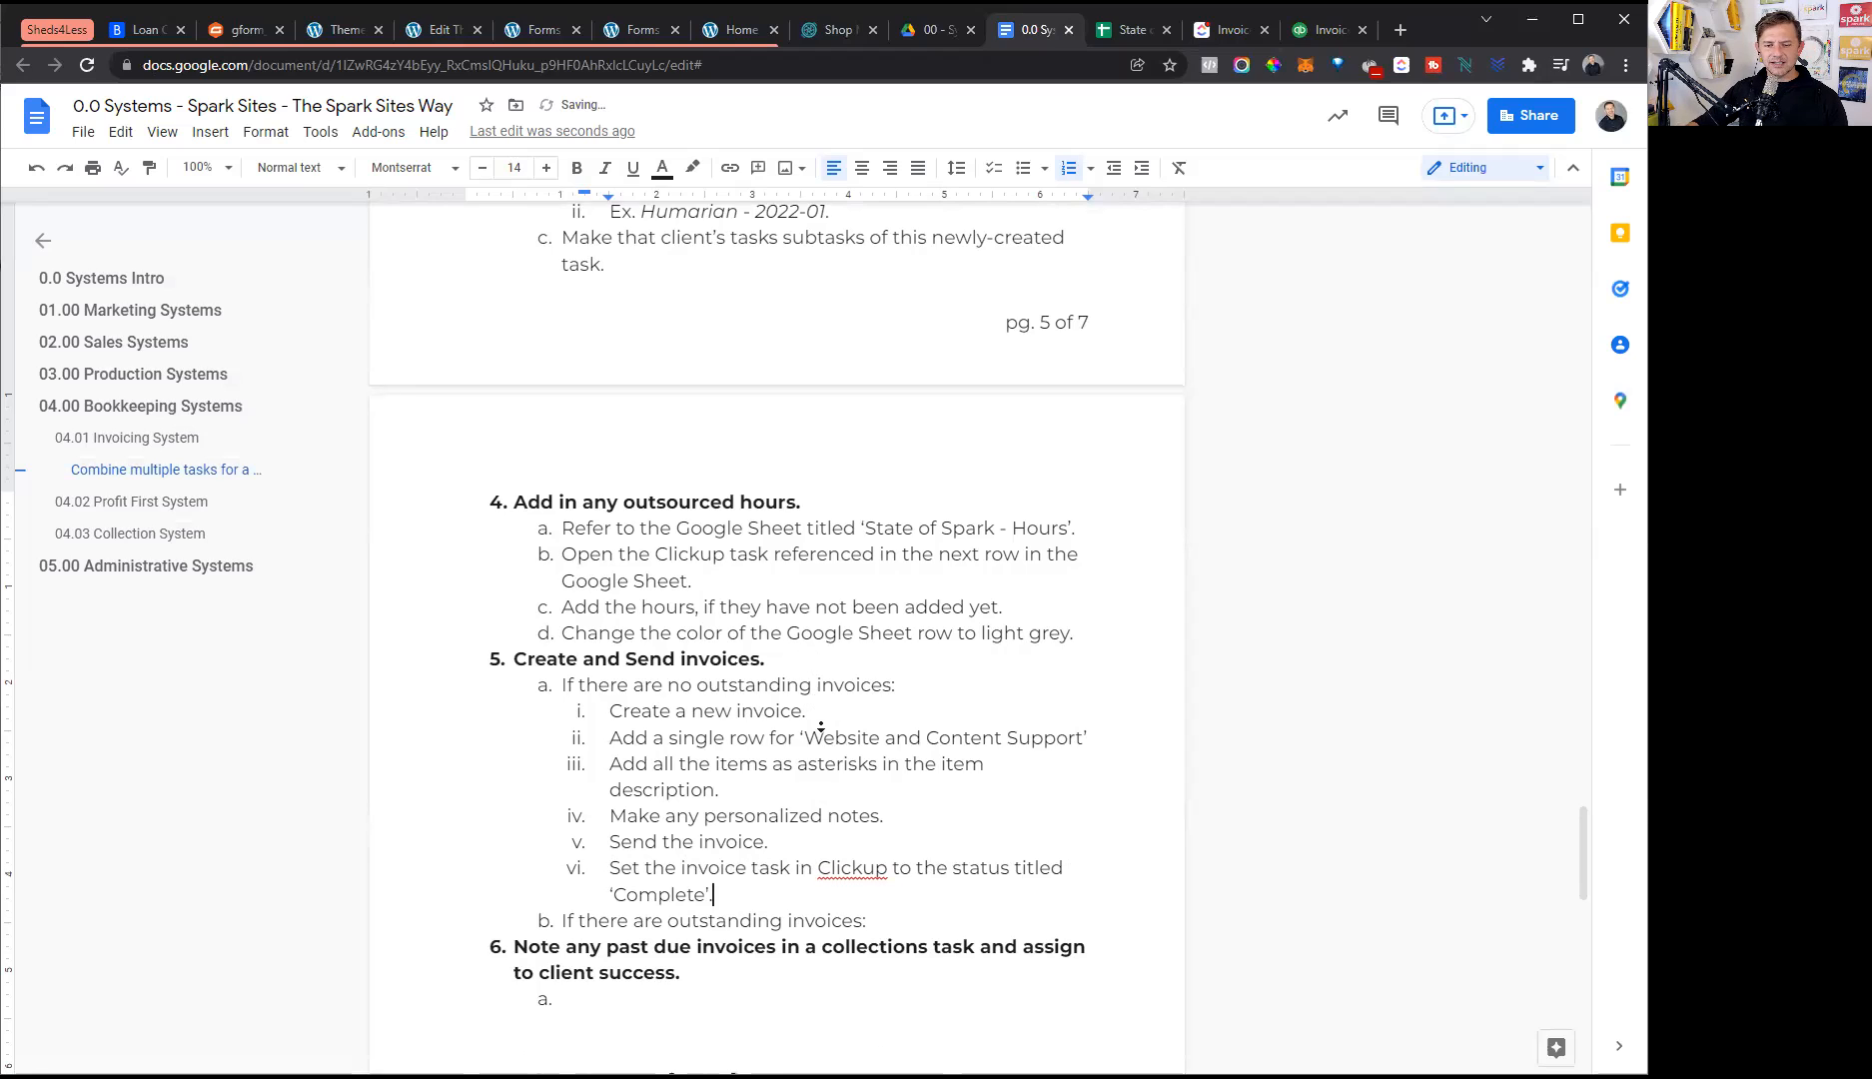